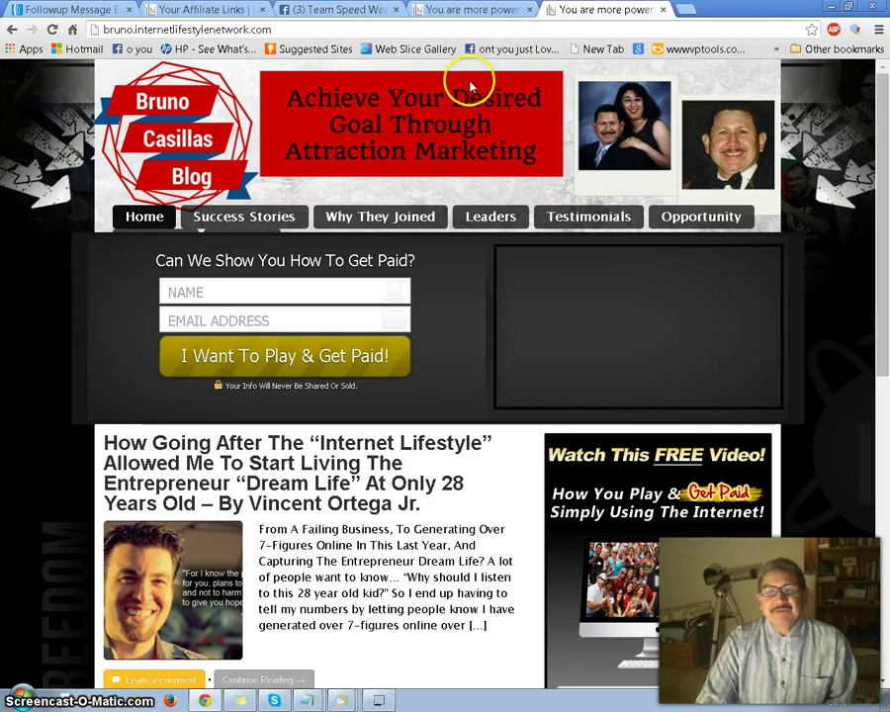
Switch to the AWeber Follow Up Series tab, then bring the Windows Live Mail inbox forward.
click(79, 11)
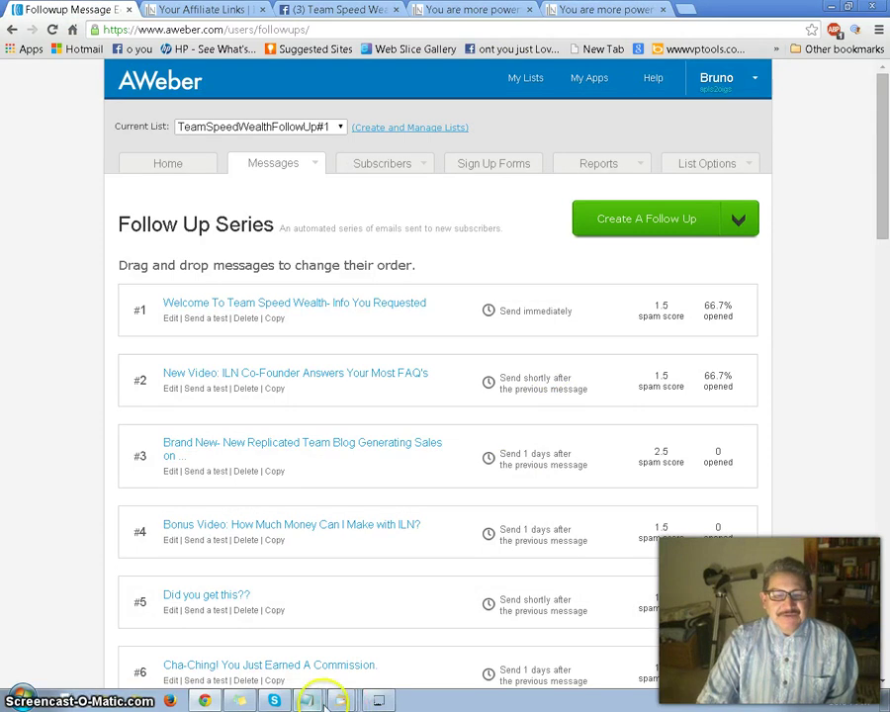
mouse_move(341, 699)
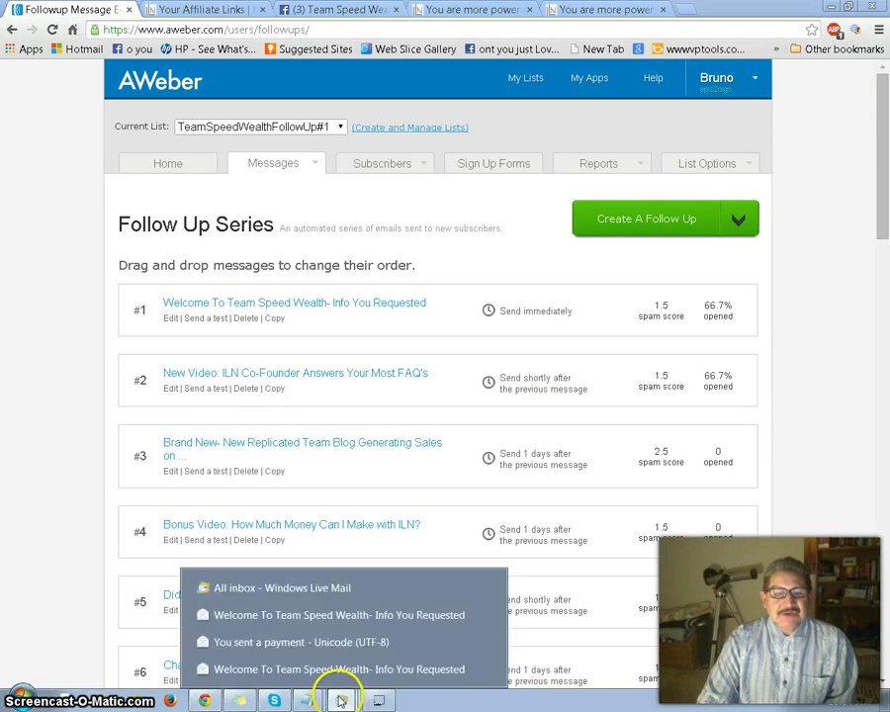
click(281, 590)
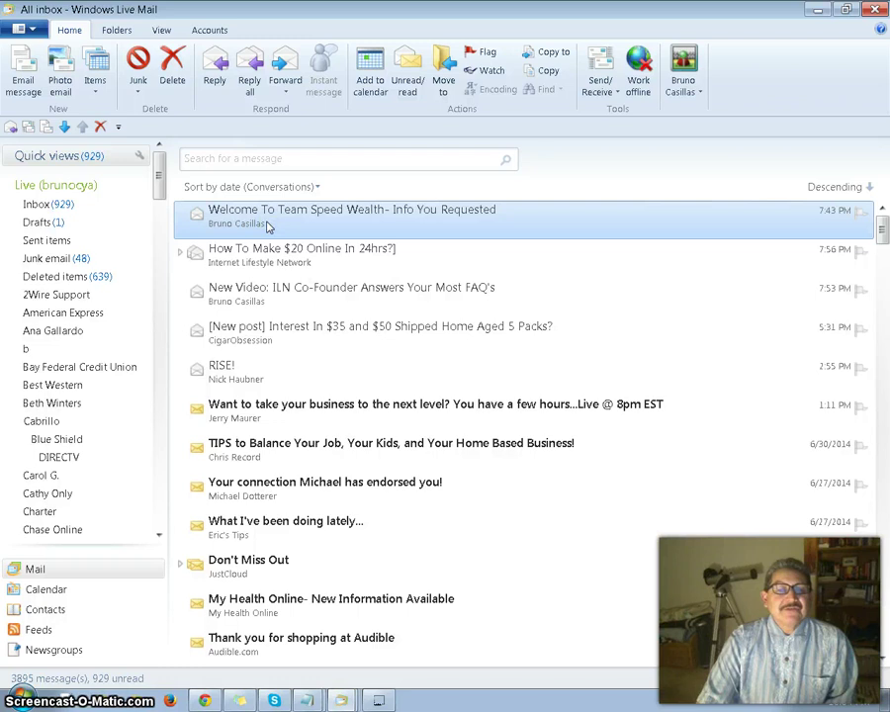
Open the 'Welcome To Team Speed Wealth- Info You Requested' email in its own window and skim it.
double_click(266, 226)
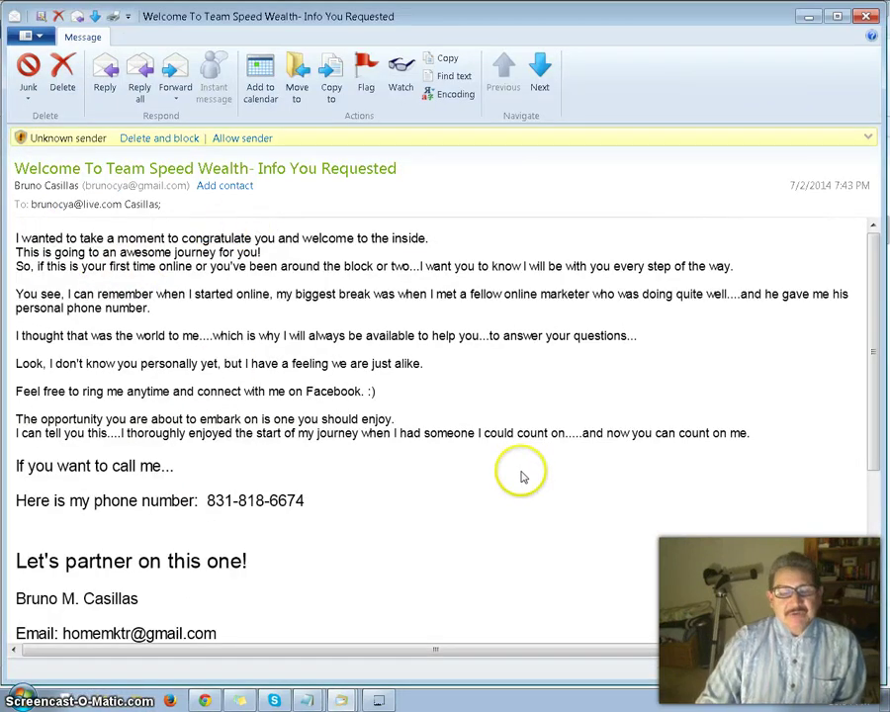
scroll(489, 358, down, 3)
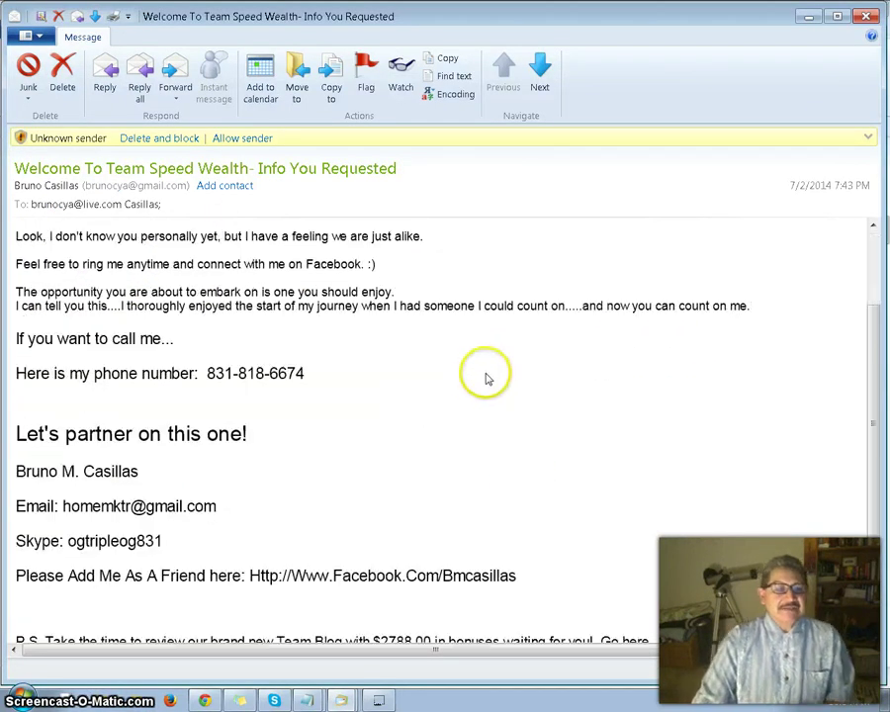
scroll(488, 376, up, 1)
scroll(418, 395, down, 3)
scroll(366, 386, up, 5)
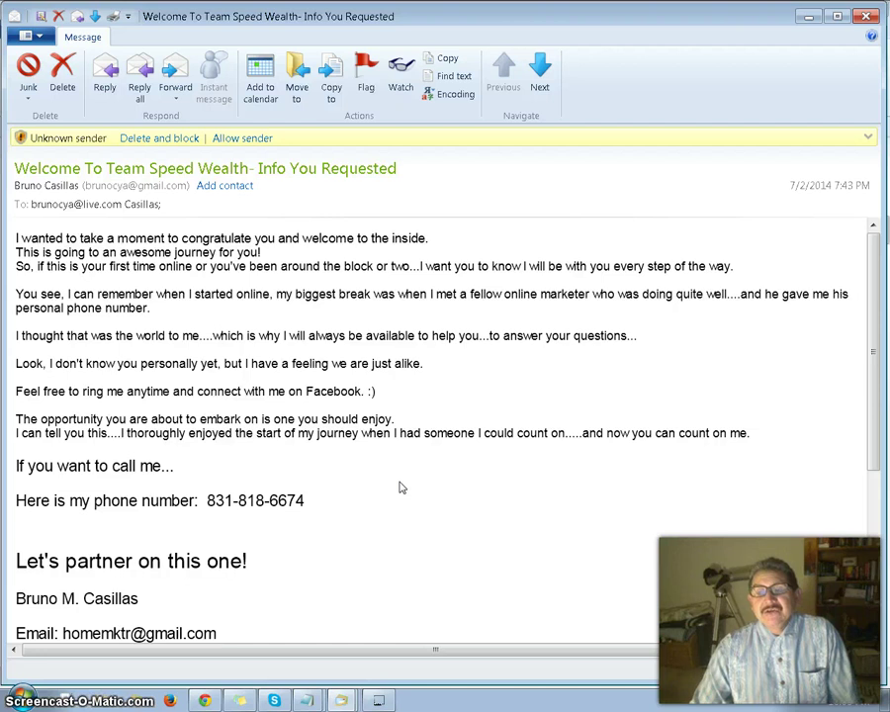
Review the end of the welcome email, including the teamspeedwealthleaders.com blog link, then minimize its window.
scroll(400, 487, down, 1)
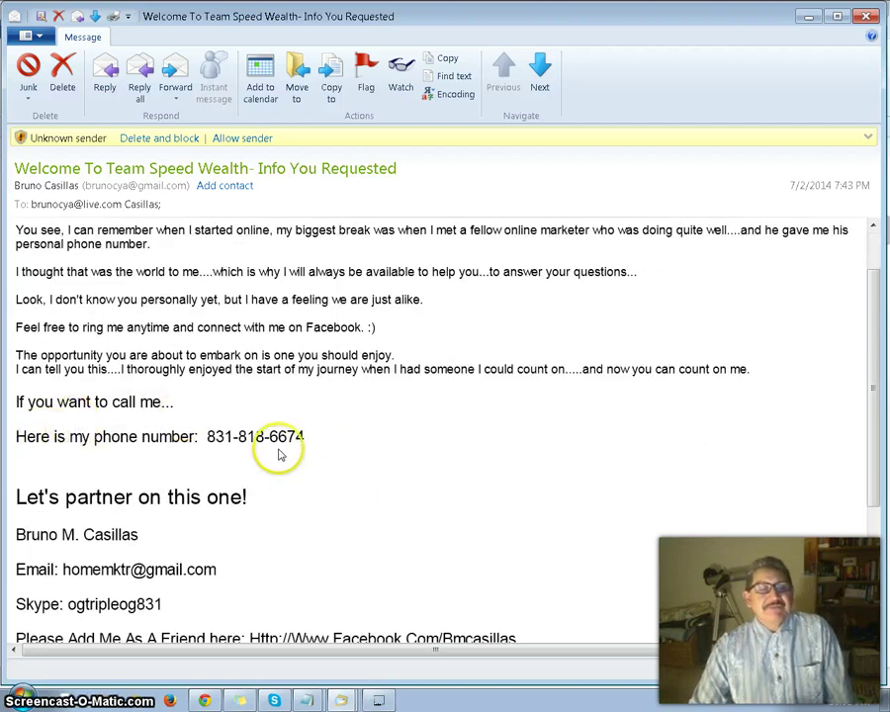
scroll(198, 430, down, 1)
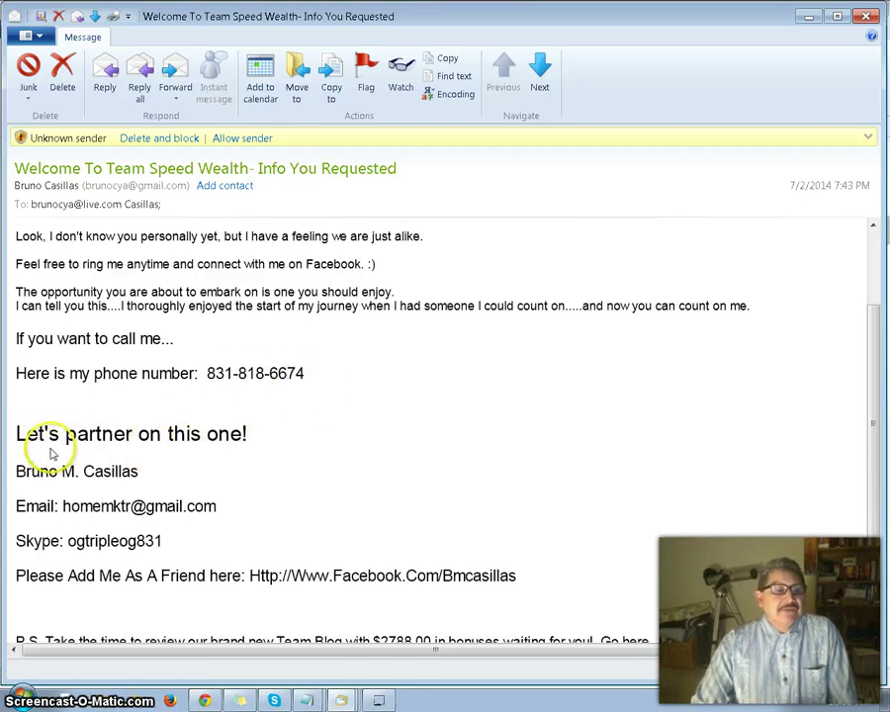
scroll(54, 453, down, 3)
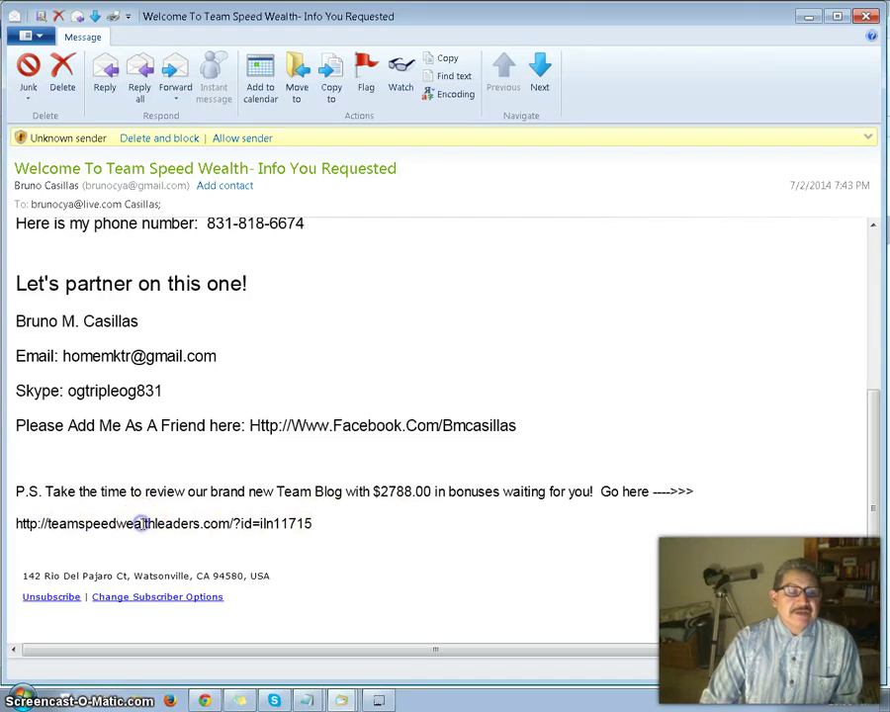
triple_click(144, 525)
click(436, 565)
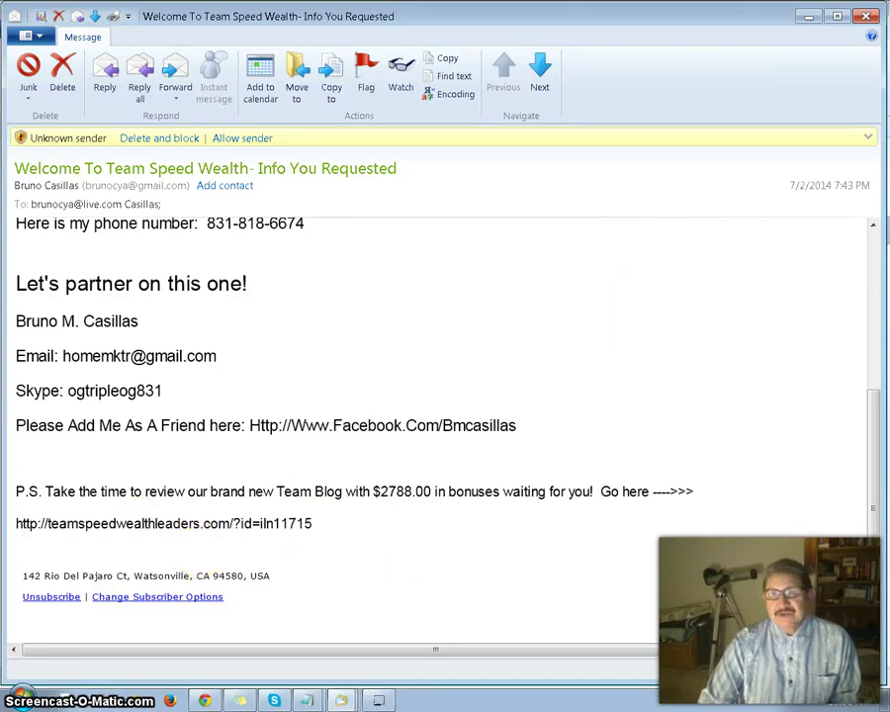
click(808, 22)
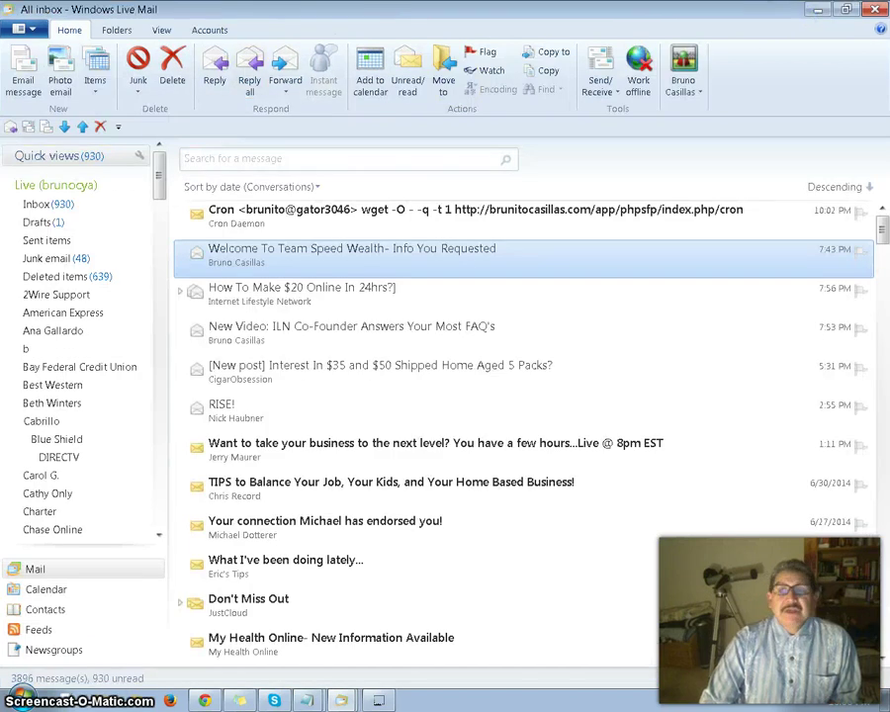
In AWeber, go from Home to Messages > Follow Up Series and edit message #1.
click(818, 11)
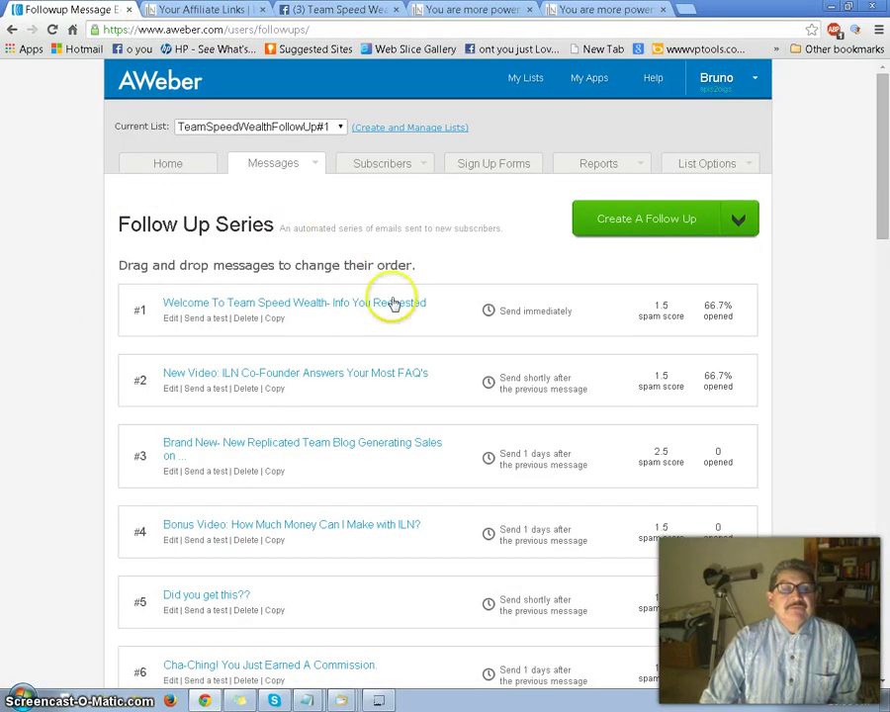
click(165, 166)
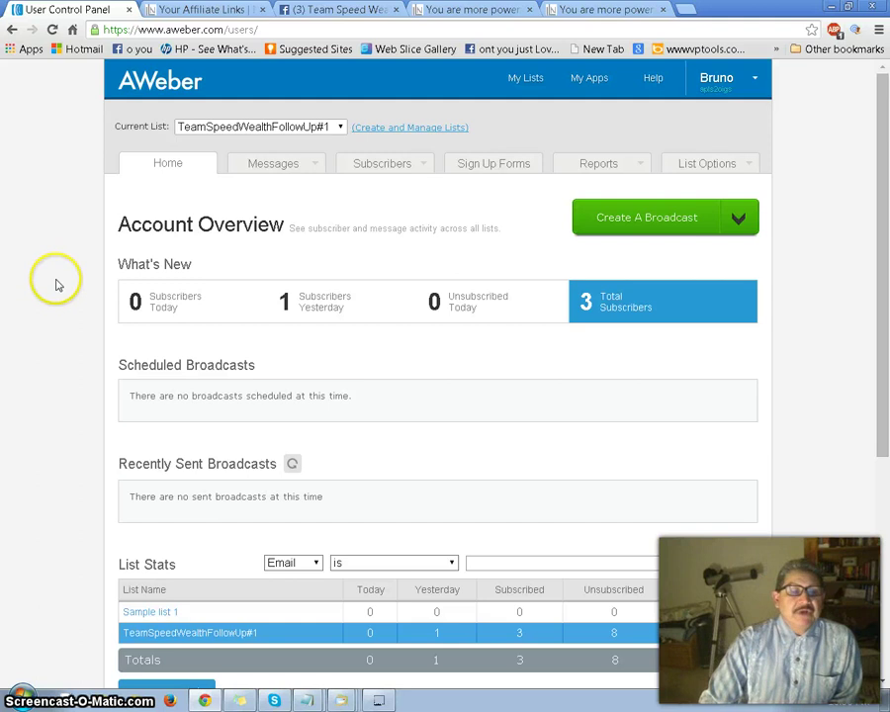
mouse_move(265, 170)
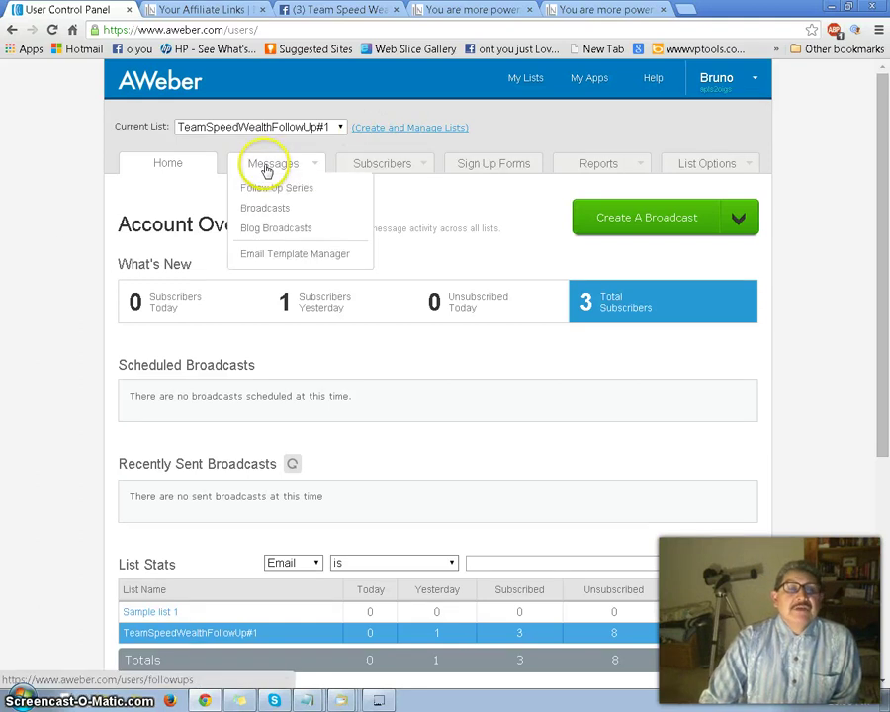
click(261, 193)
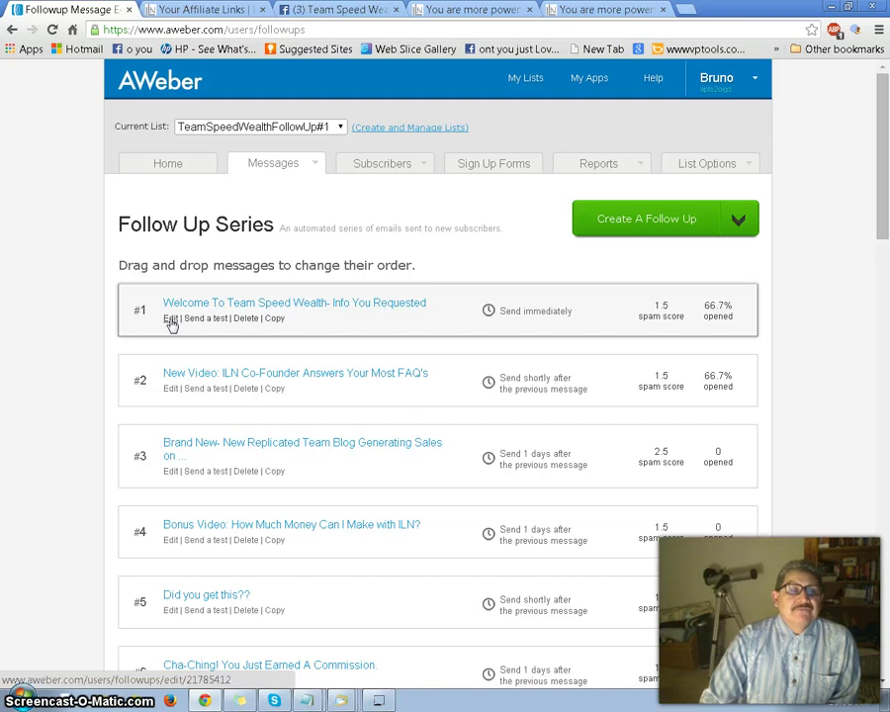
click(170, 318)
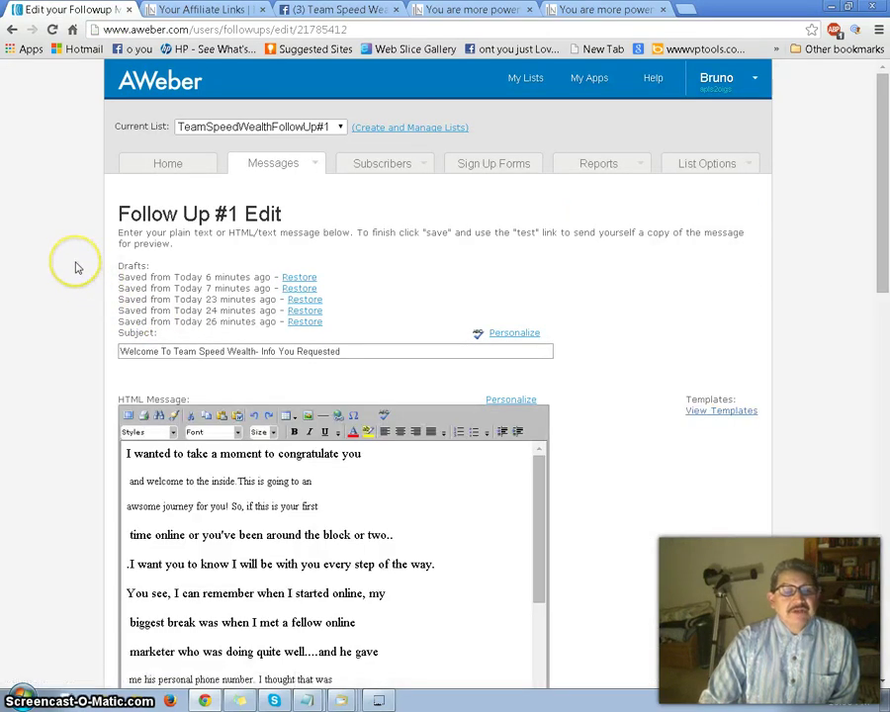
Select the 'Click Here.' text in the message body and open its Insert/Edit Hyperlink settings.
scroll(77, 266, down, 3)
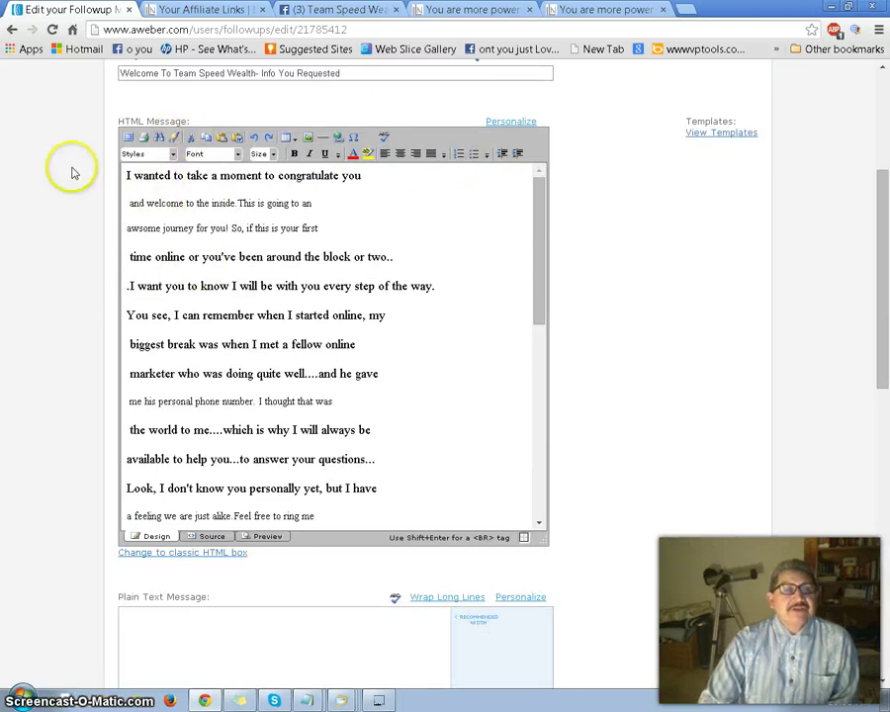
scroll(425, 297, down, 3)
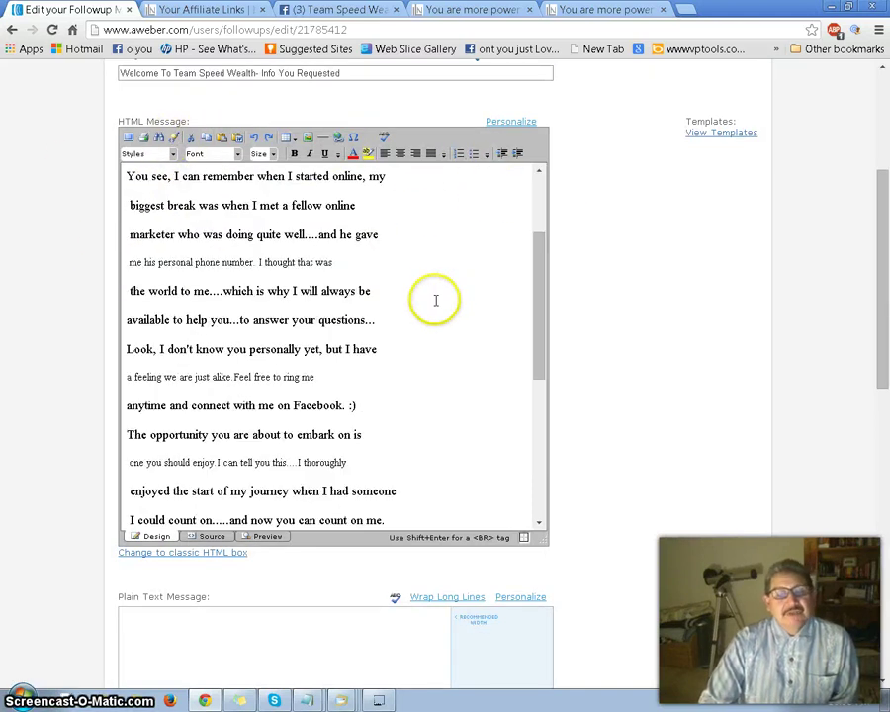
scroll(431, 298, down, 3)
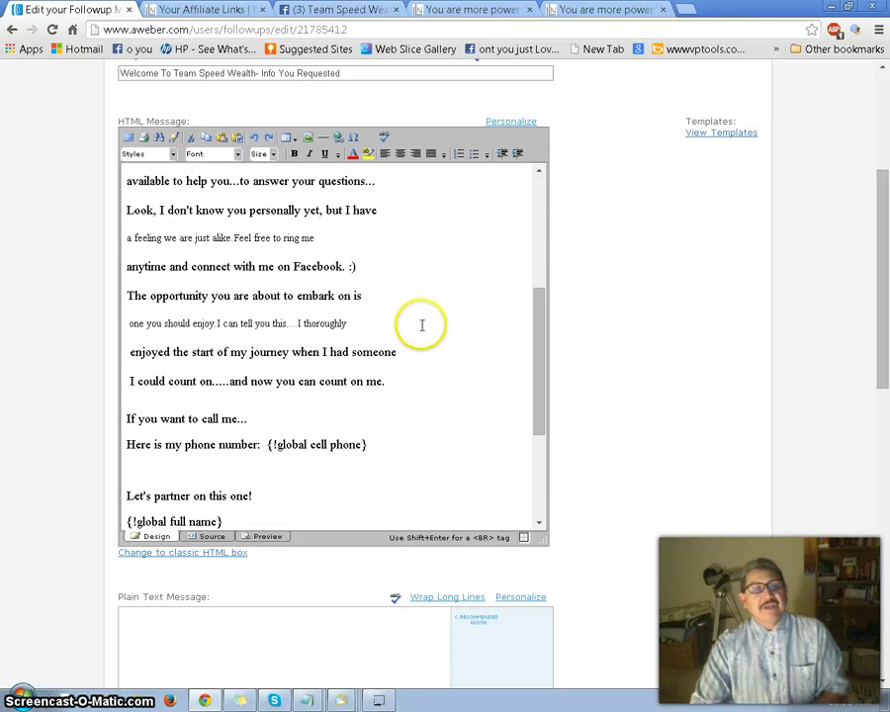
scroll(427, 317, up, 3)
scroll(420, 322, down, 4)
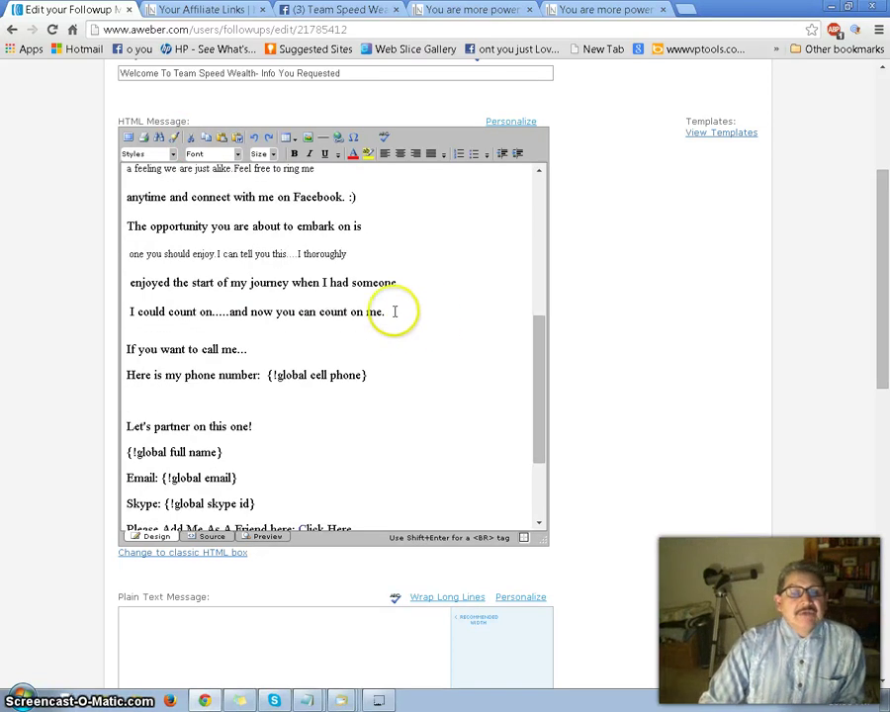
scroll(193, 356, down, 3)
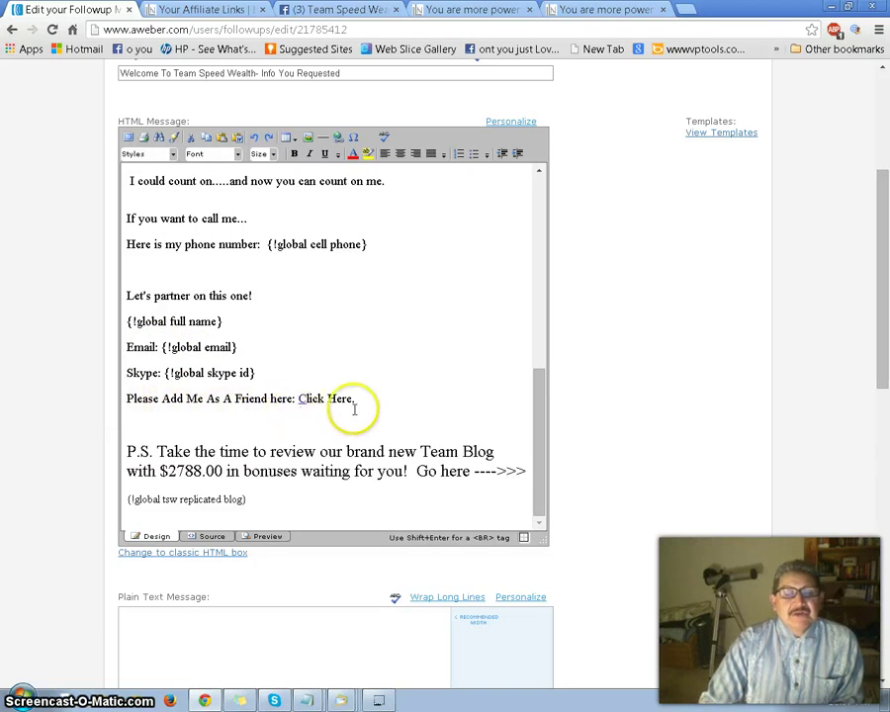
drag(353, 399, 318, 398)
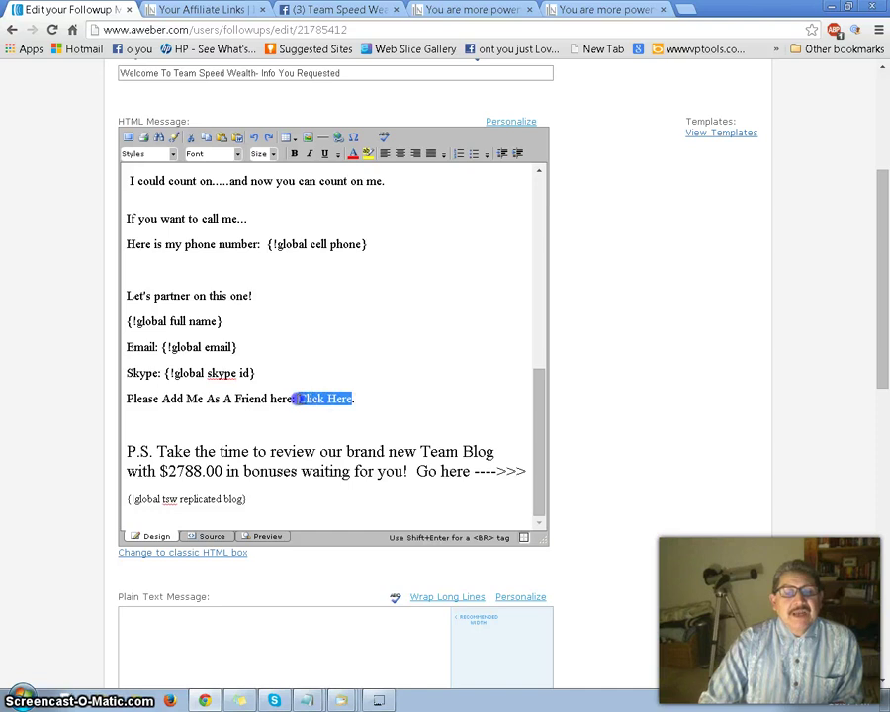
click(372, 403)
drag(365, 400, 299, 397)
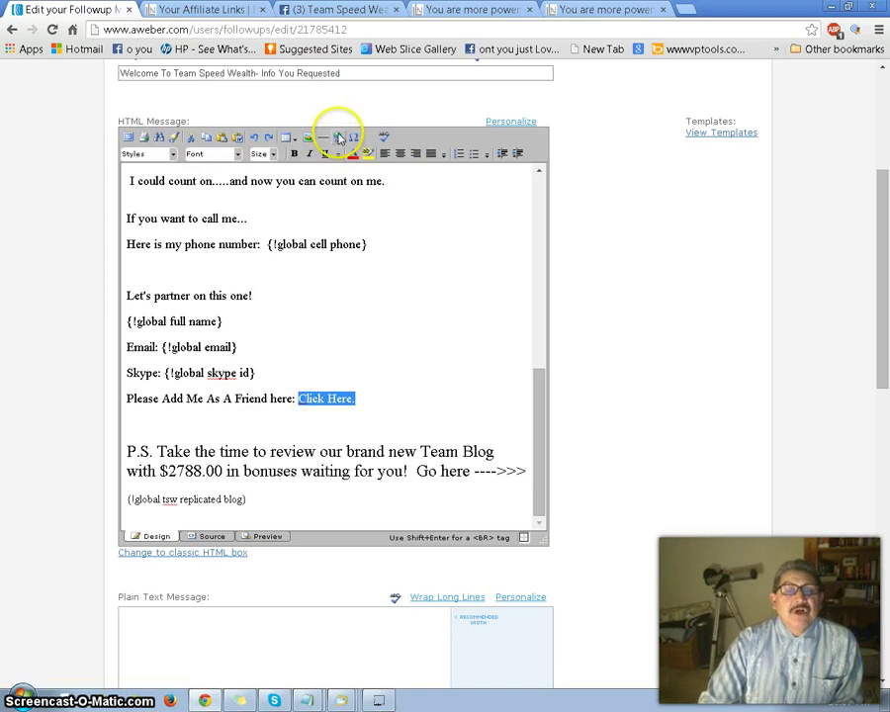
click(338, 138)
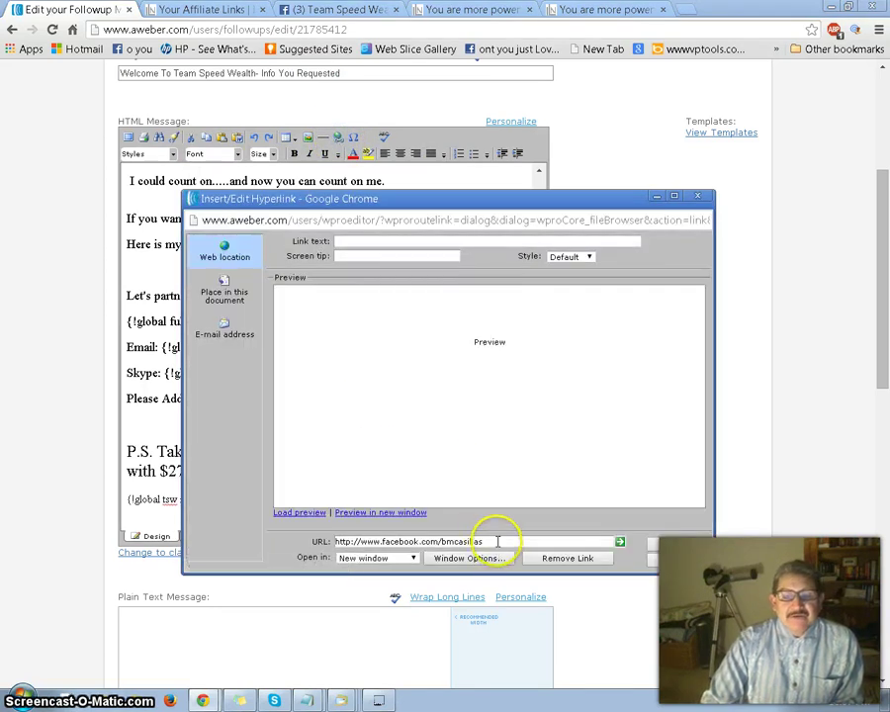
Replace the link URL with the Facebook profile address, set it to open in a new window, and confirm.
drag(497, 540, 337, 541)
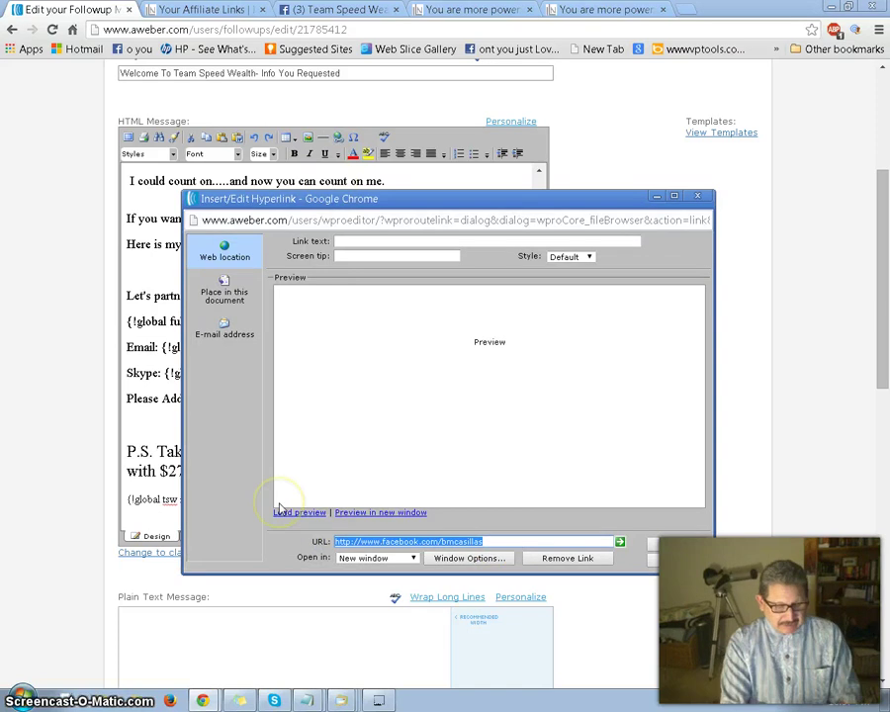
text(http:/)
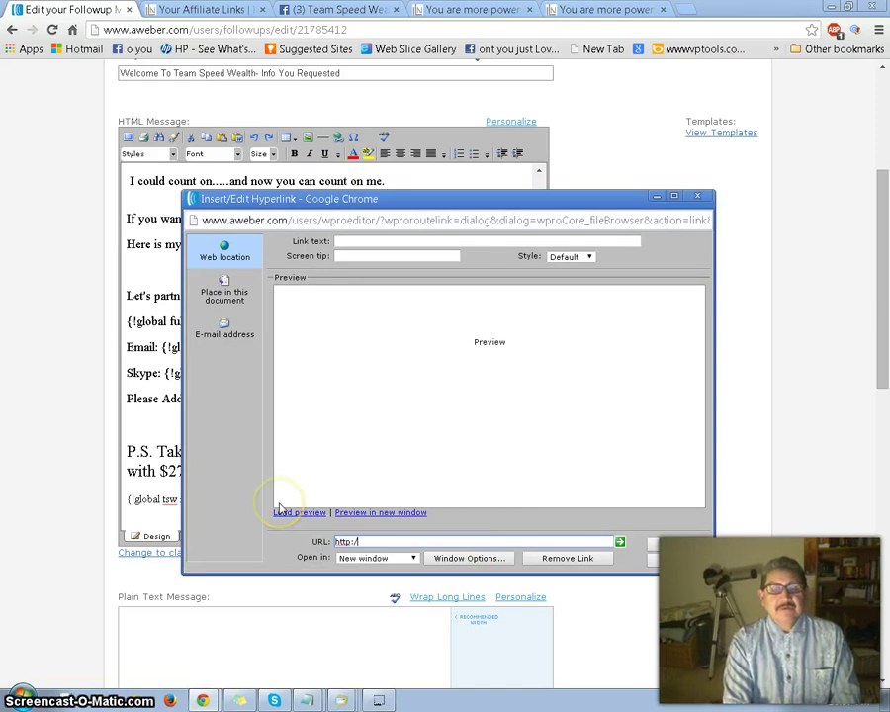
text(/www.)
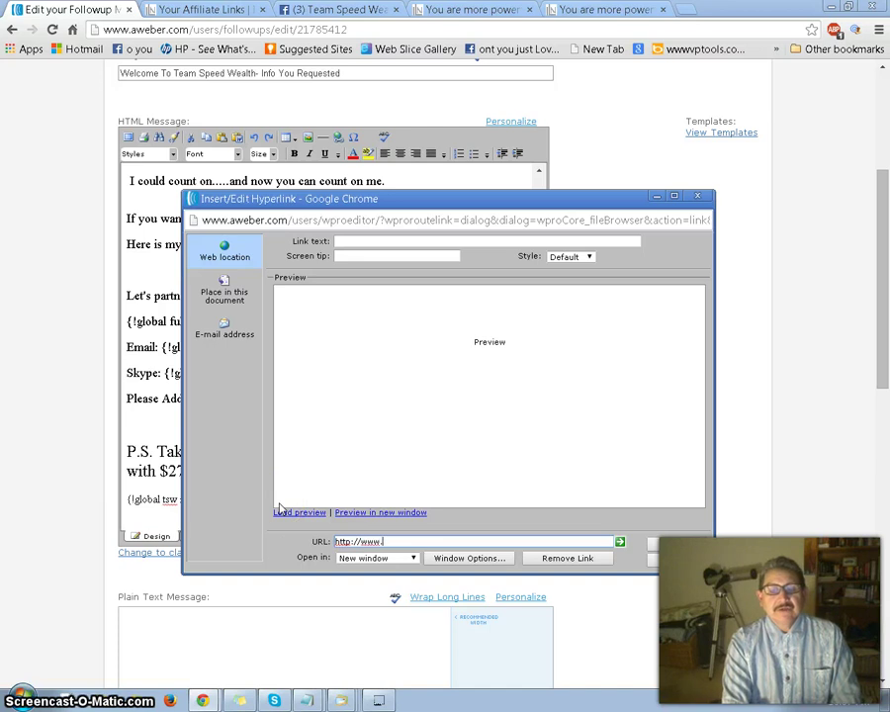
text(facebook.com)
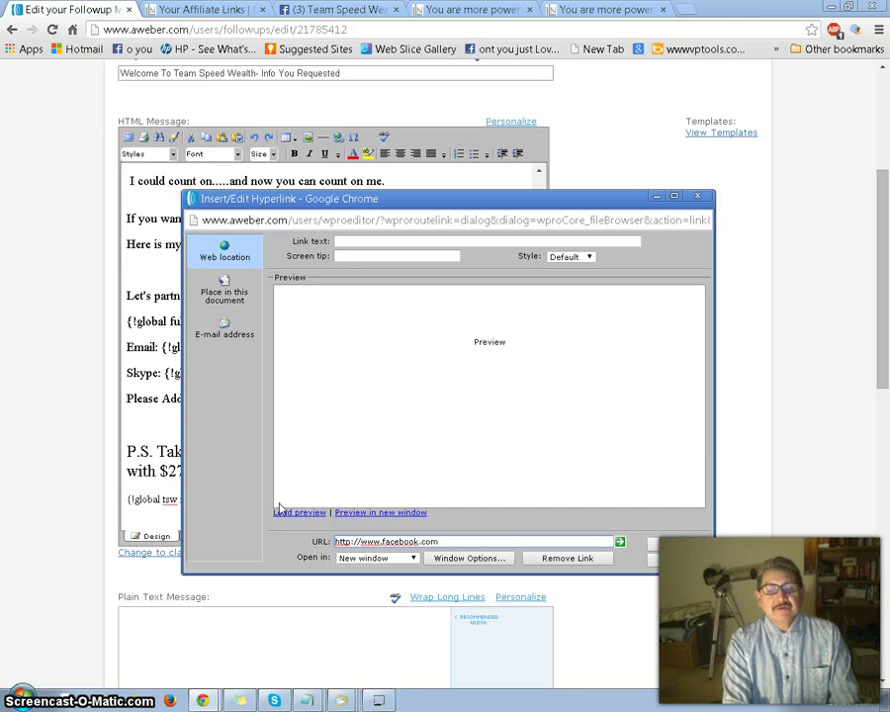
text(/)
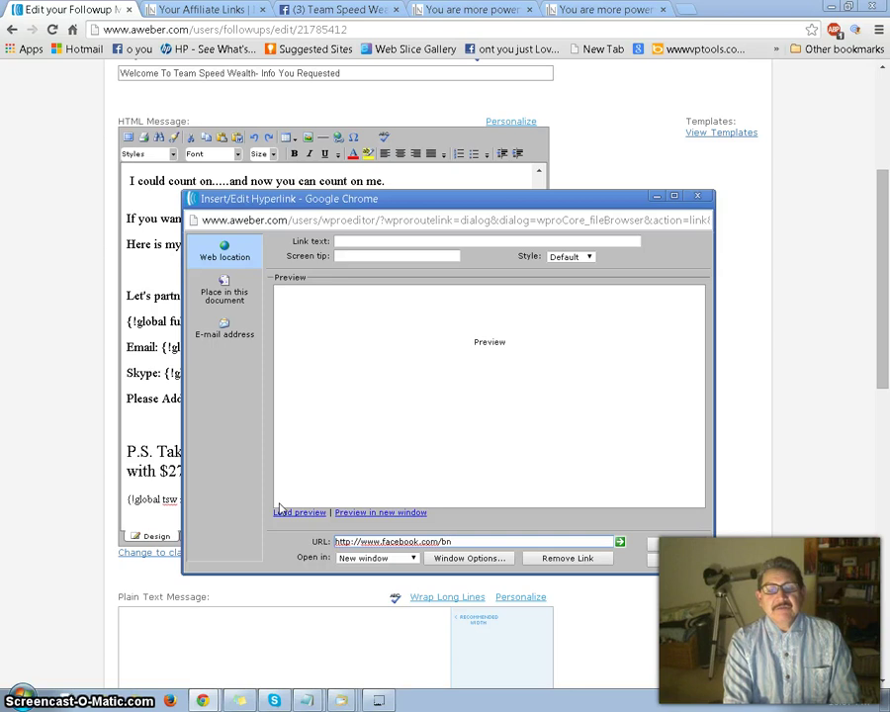
text(bmcasillas)
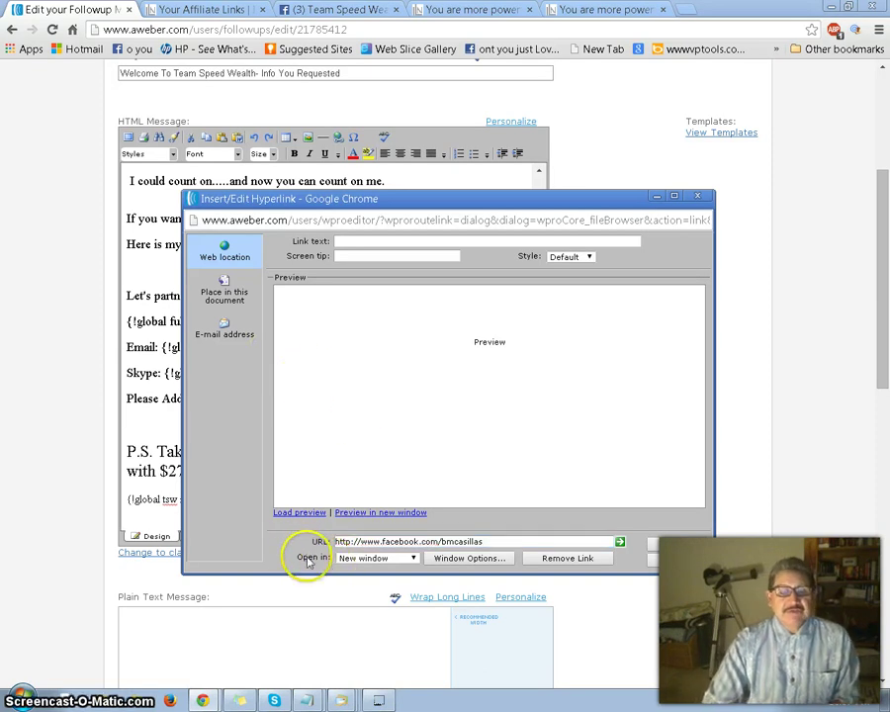
click(413, 558)
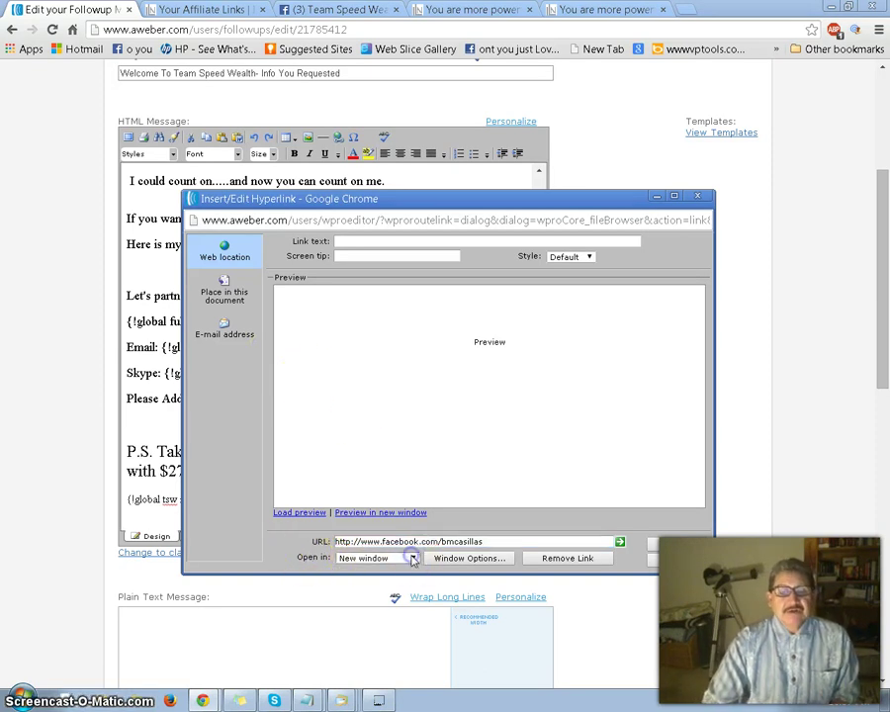
click(367, 569)
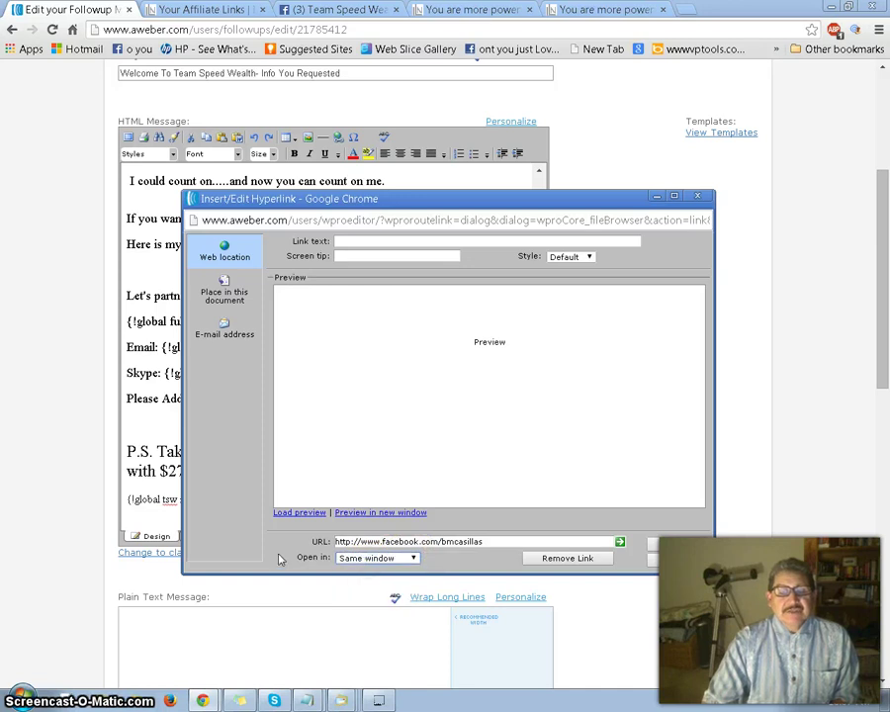
click(413, 557)
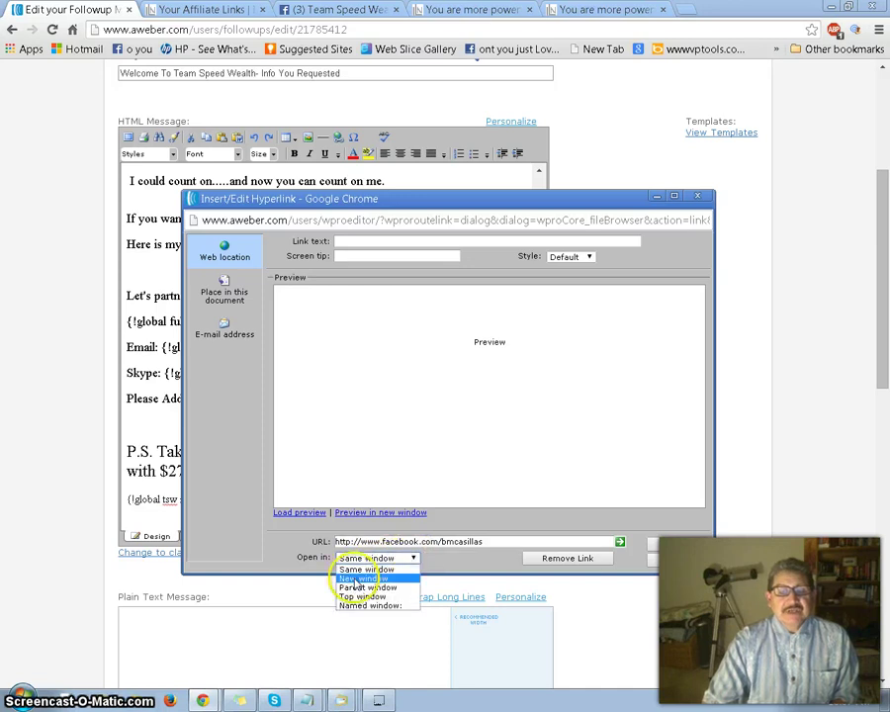
click(359, 578)
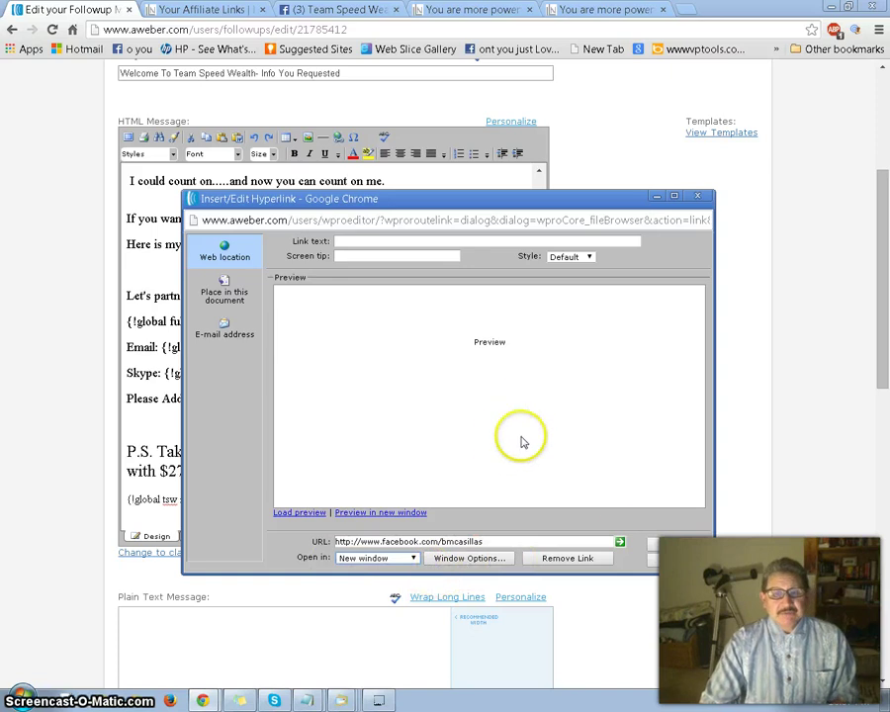
click(681, 542)
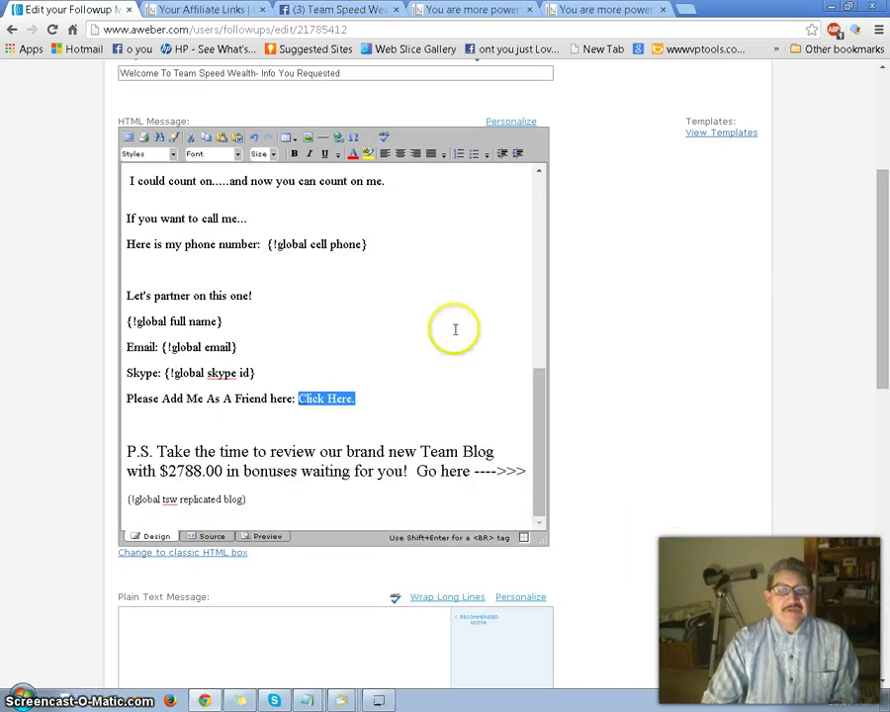
click(448, 317)
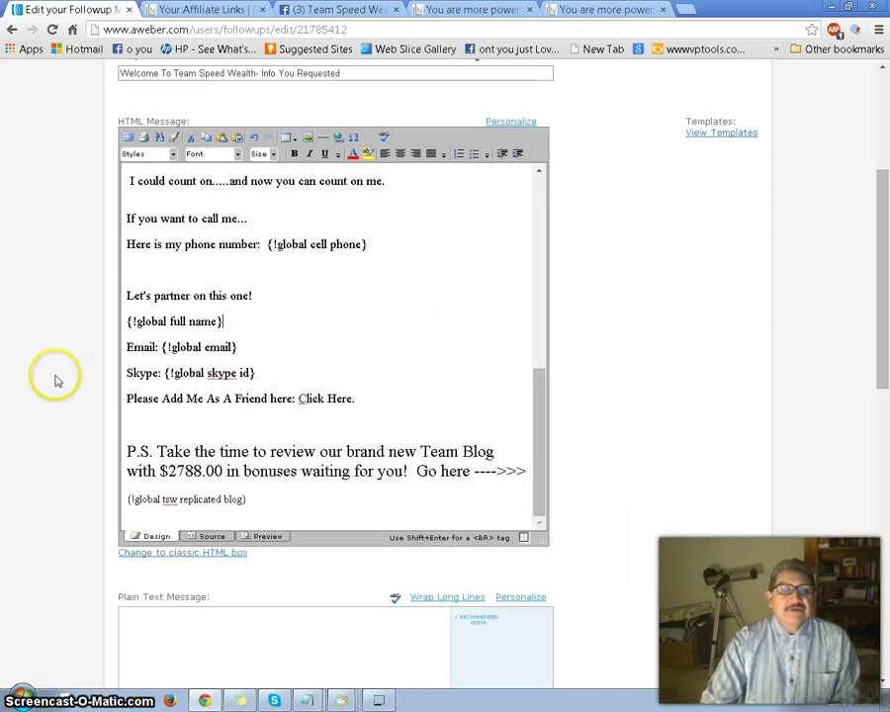
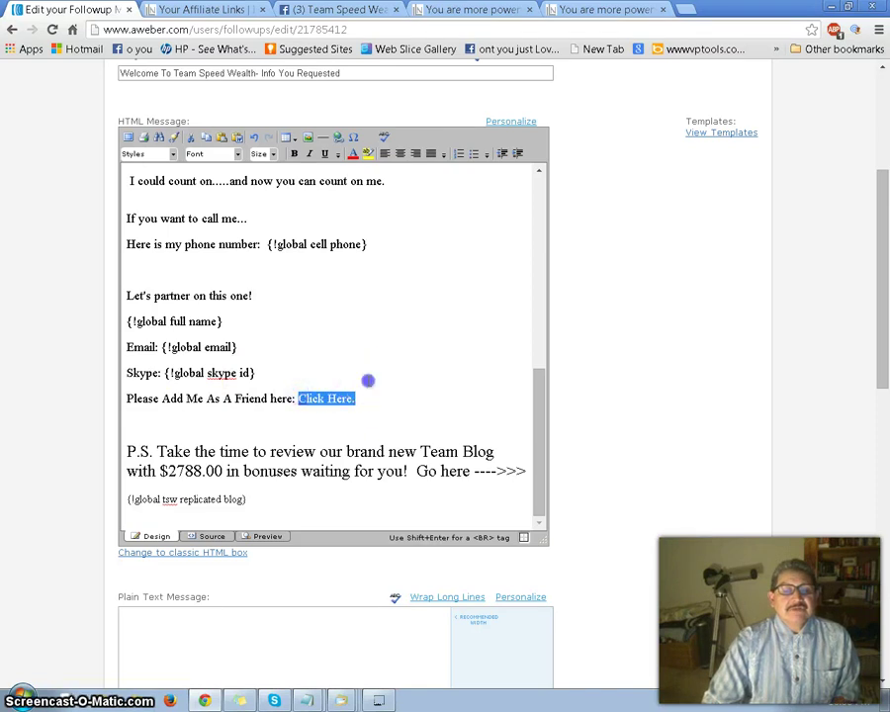
scroll(113, 415, down, 7)
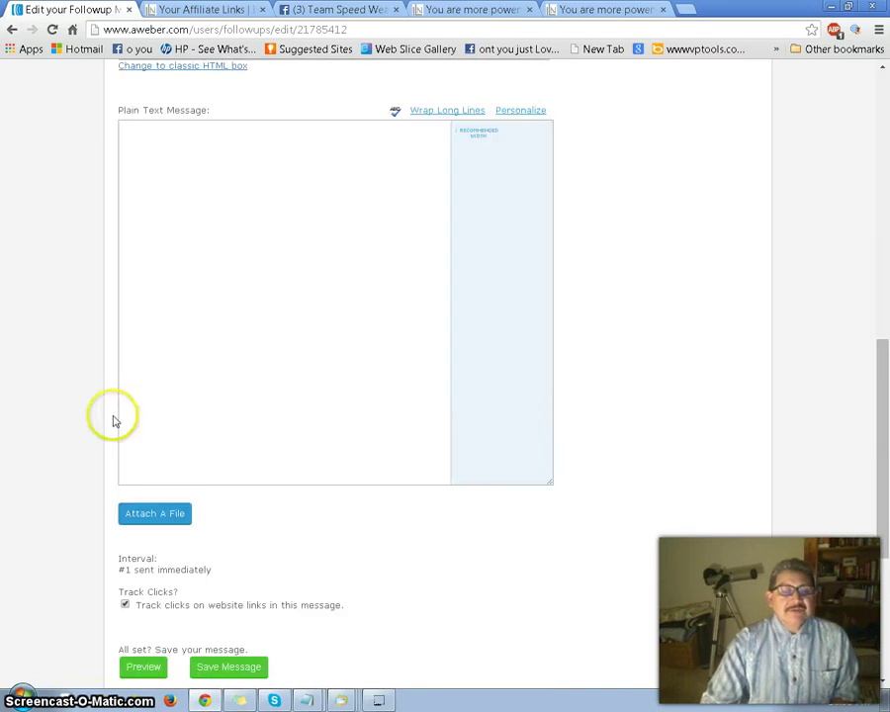
click(149, 530)
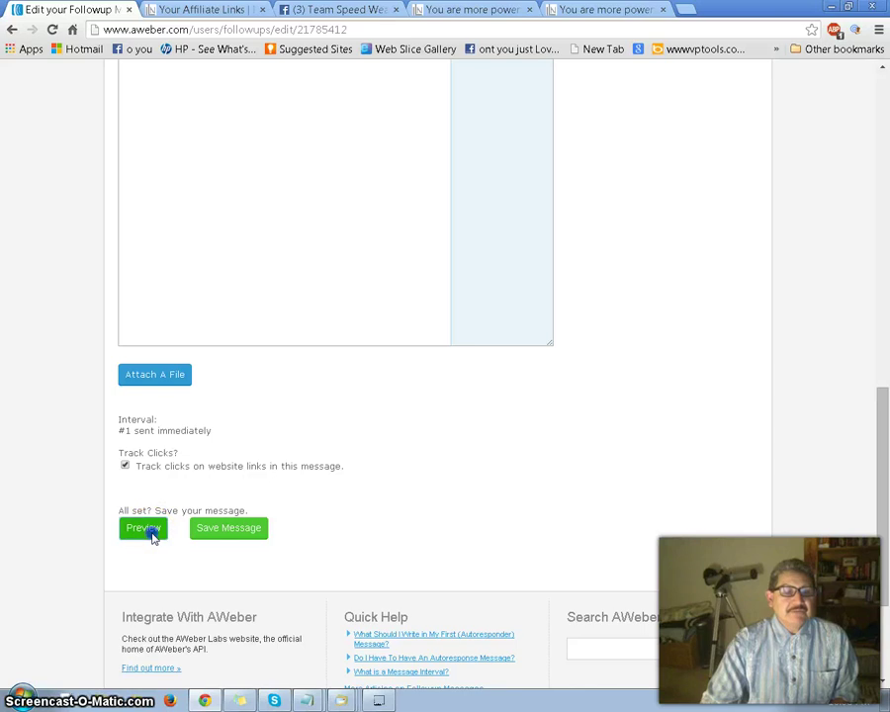
scroll(294, 433, down, 5)
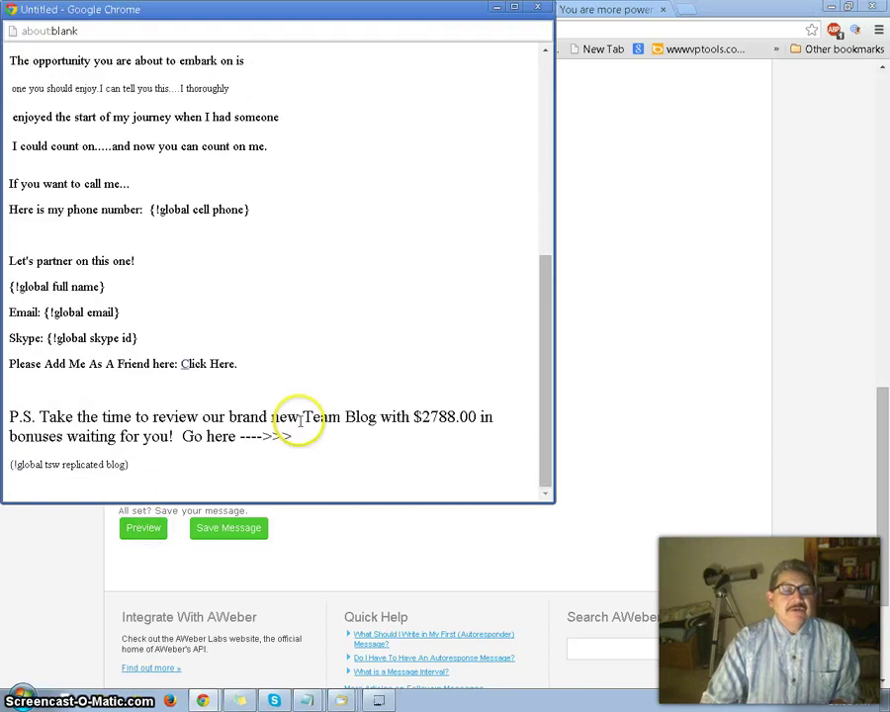
triple_click(201, 364)
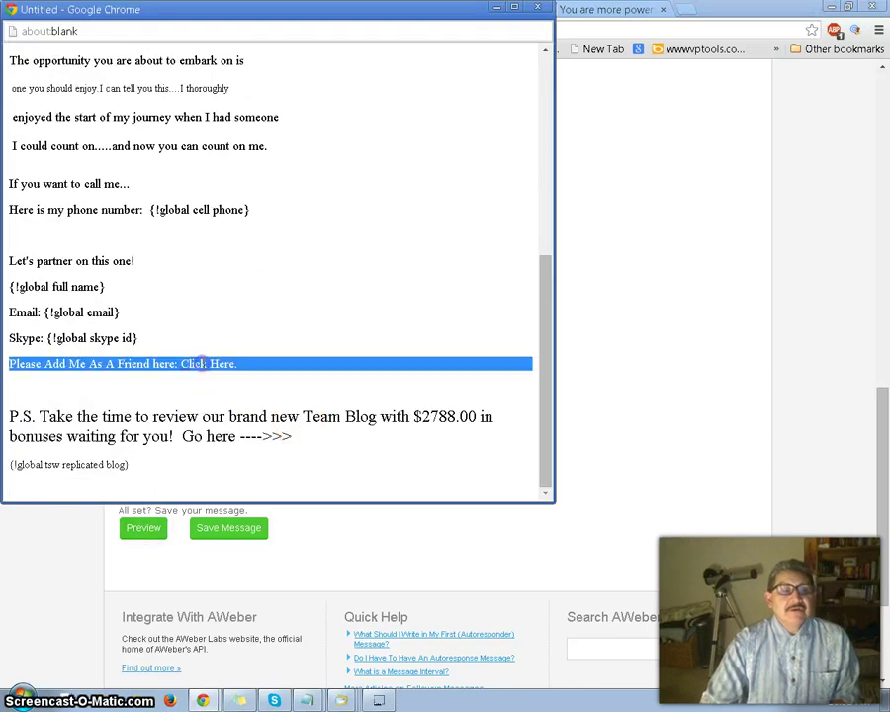
click(317, 318)
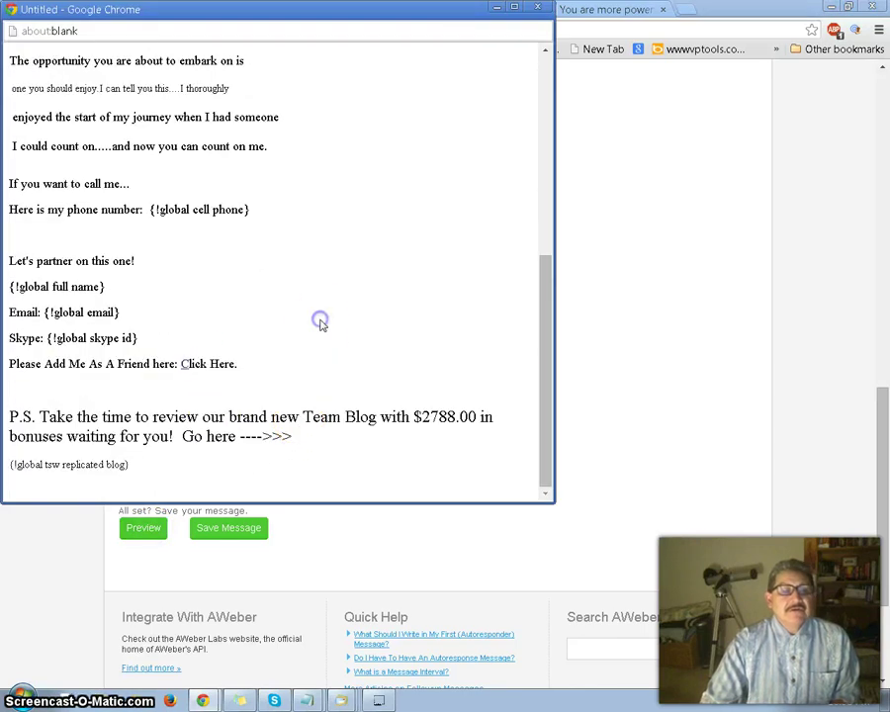
click(543, 10)
scroll(102, 389, up, 4)
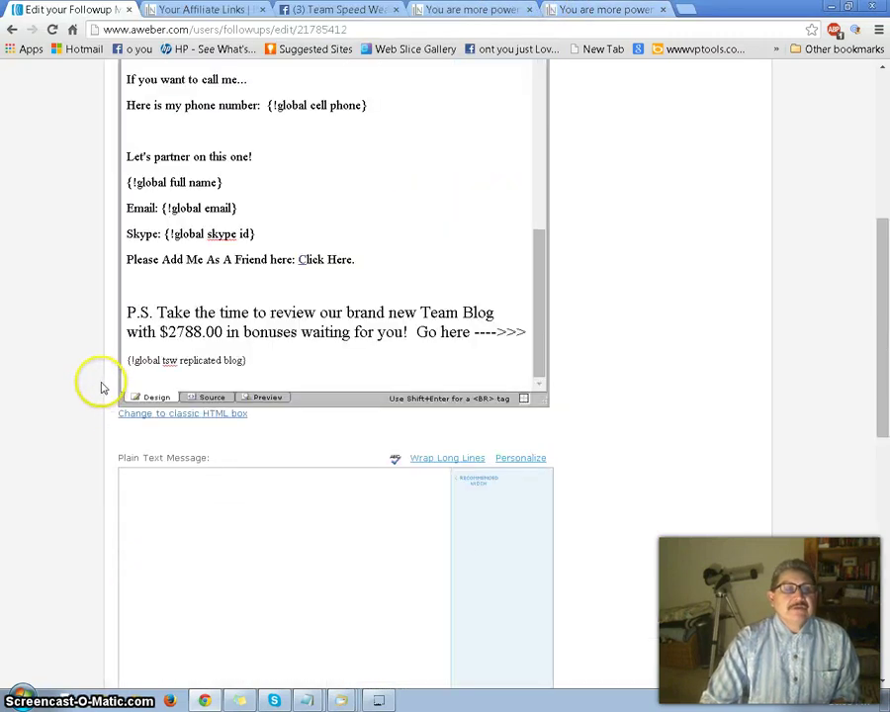
scroll(94, 387, up, 3)
scroll(93, 415, down, 2)
Retype the friend prompt's link text as 'Click Here<===' and select it.
click(357, 398)
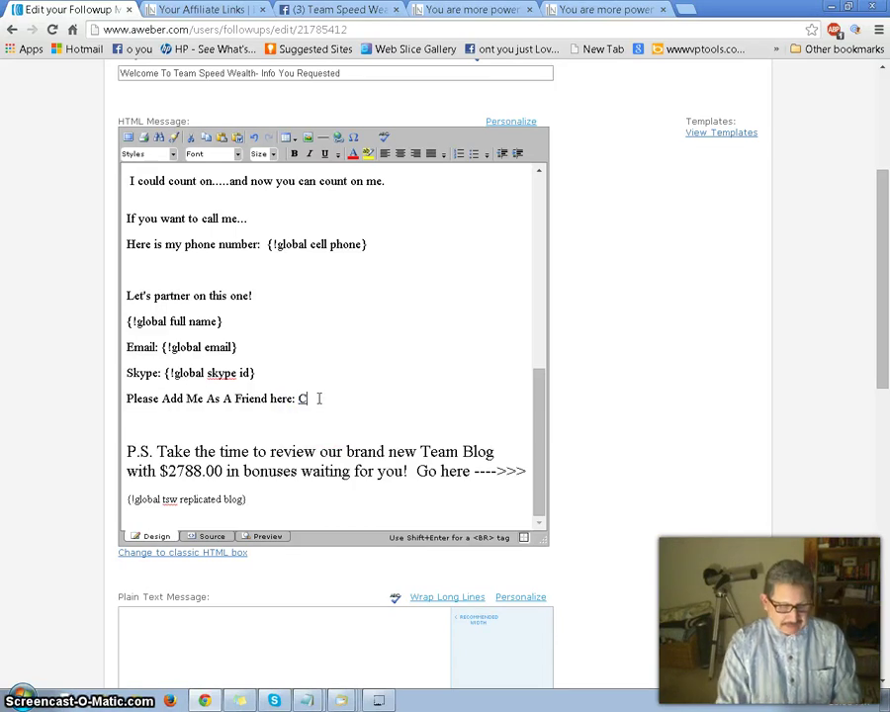
text(ck Here<===)
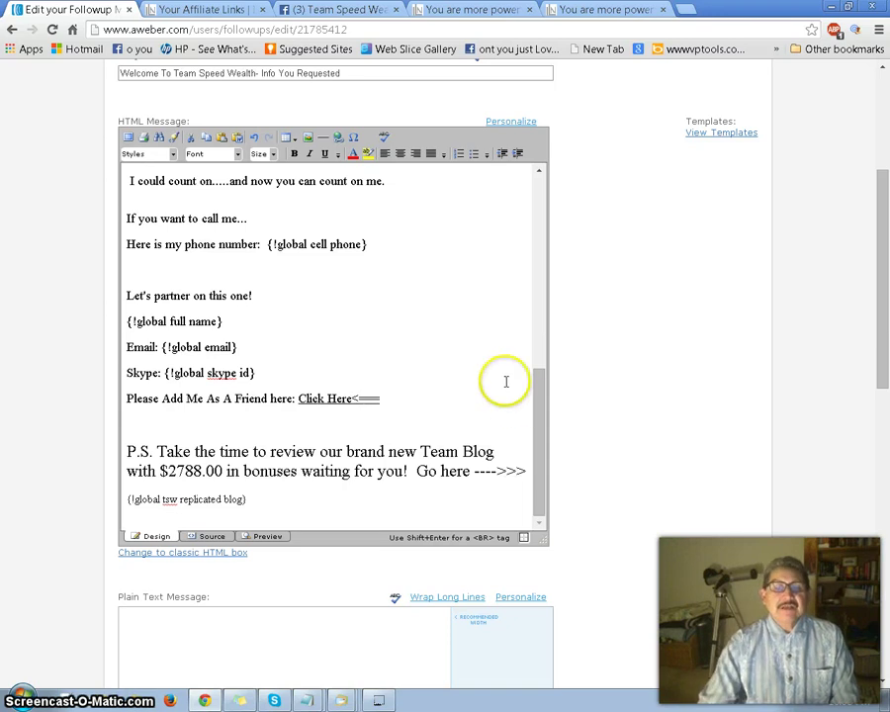
click(456, 321)
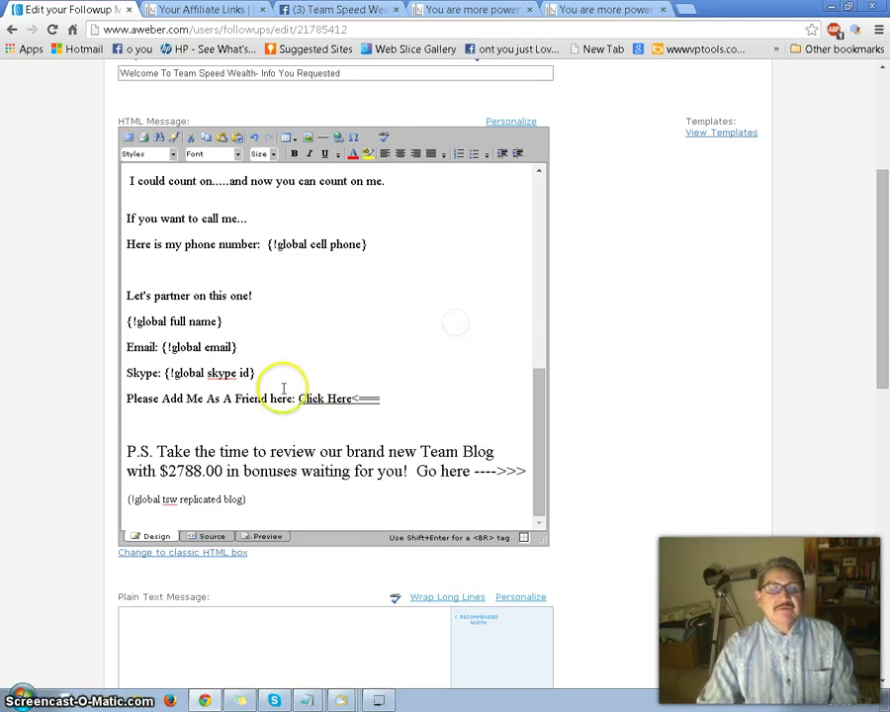
mouse_move(297, 398)
mouse_down()
mouse_move(375, 408)
mouse_move(308, 399)
mouse_up()
click(418, 316)
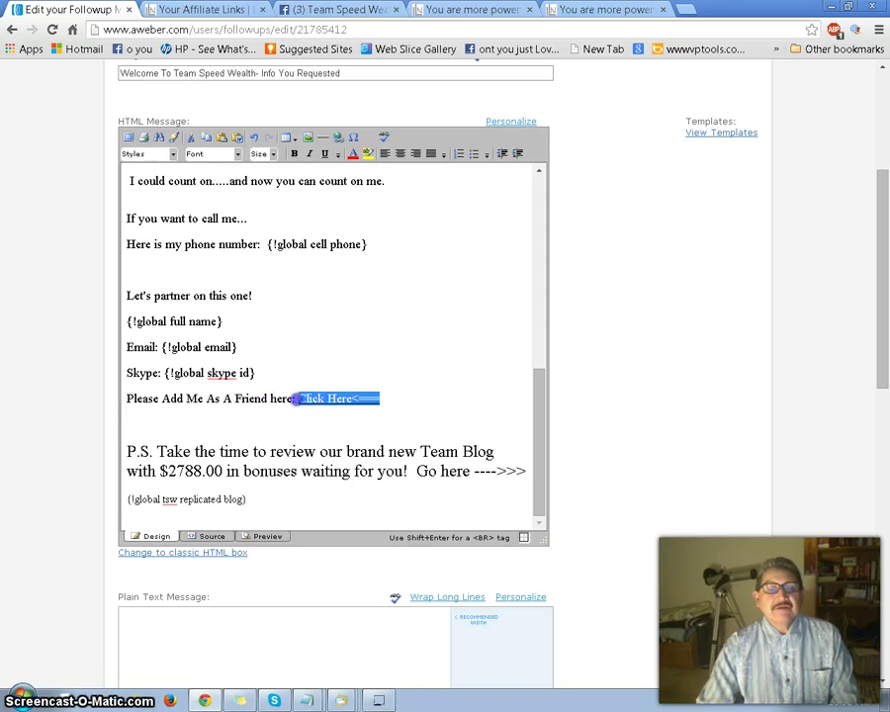
Hyperlink 'Click Here<===' to the author's Facebook profile URL, opening in a new window.
click(337, 137)
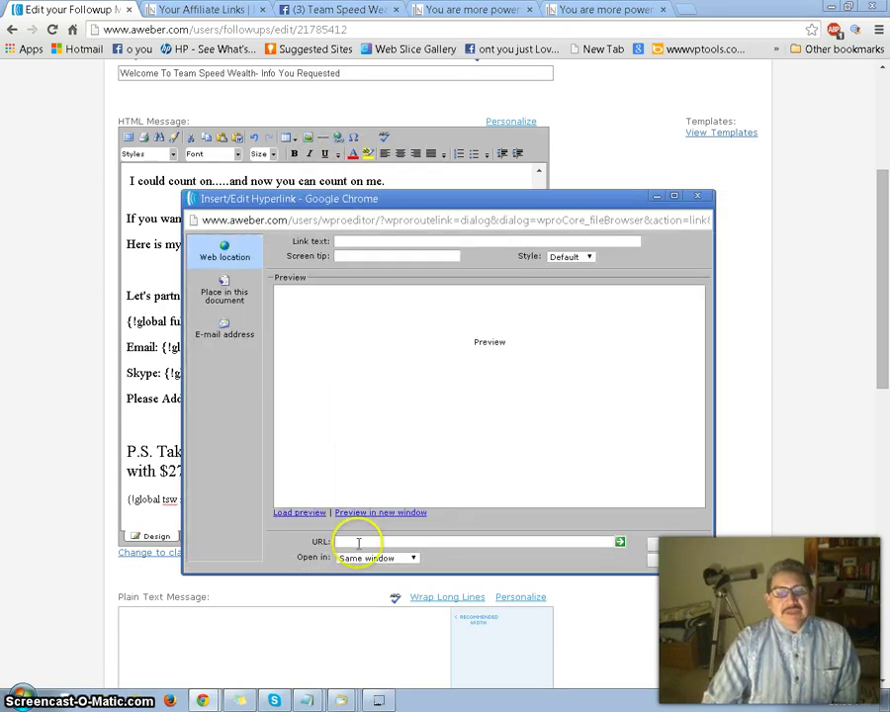
click(361, 541)
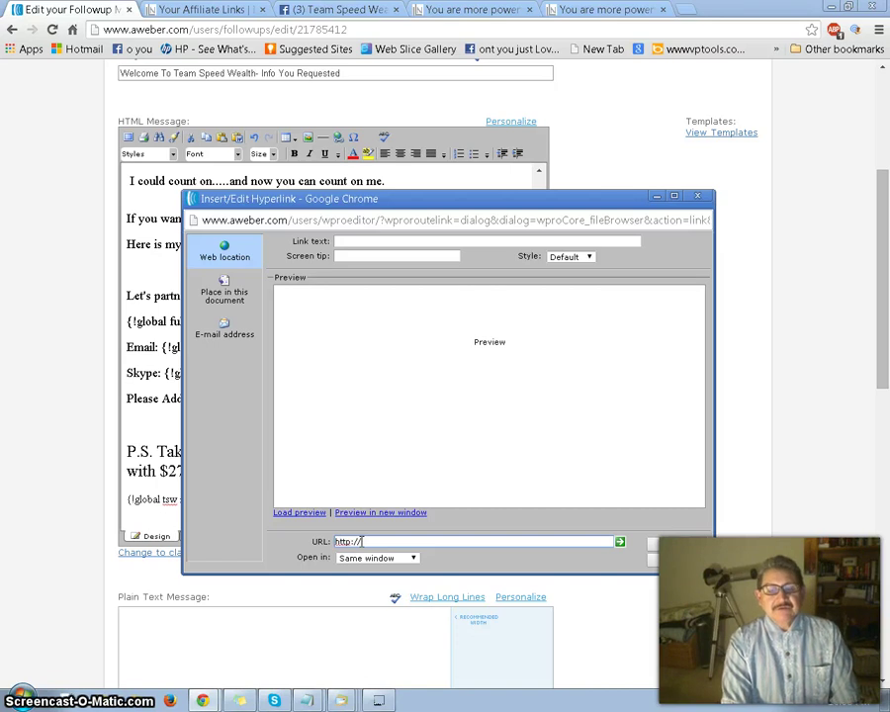
text(http://www.facebook.com/)
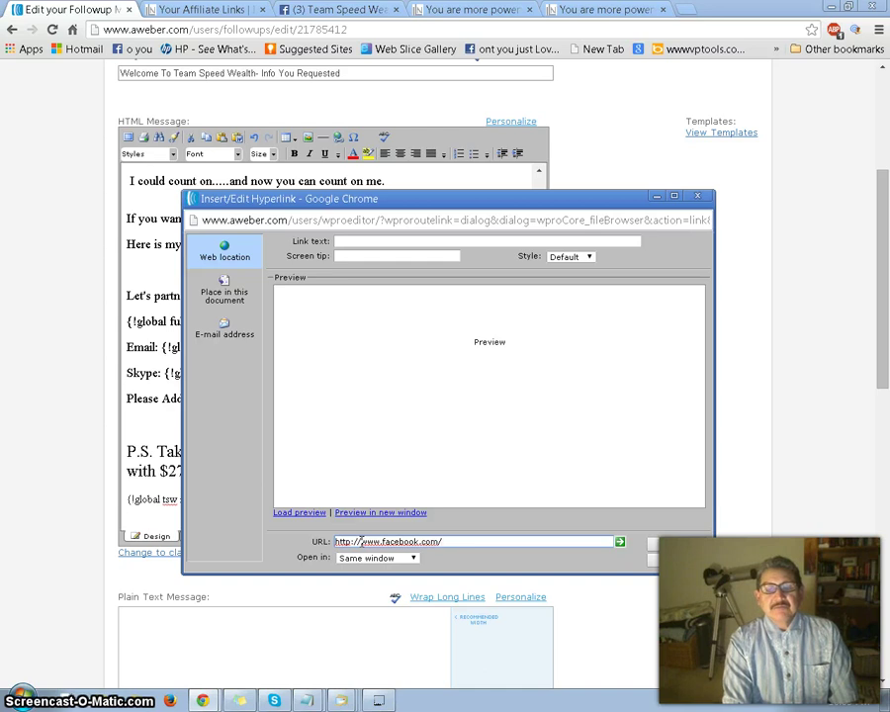
text(ase)
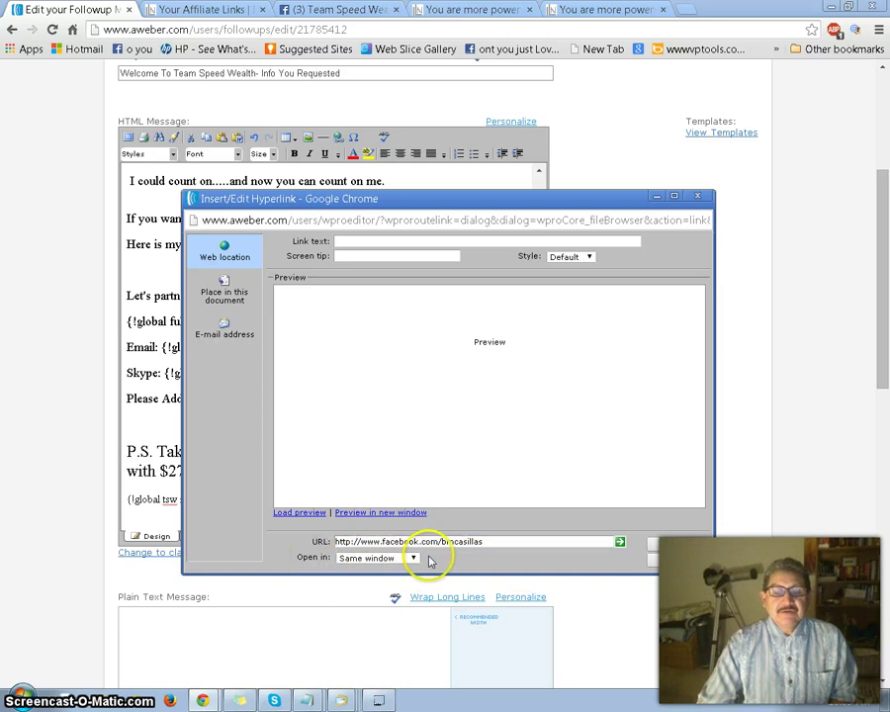
click(415, 557)
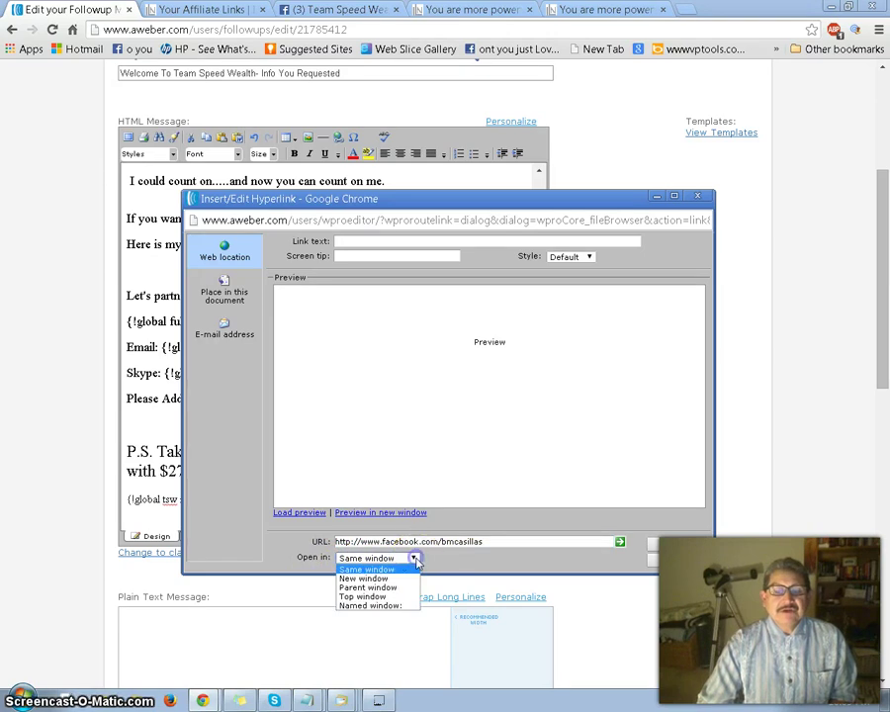
click(368, 578)
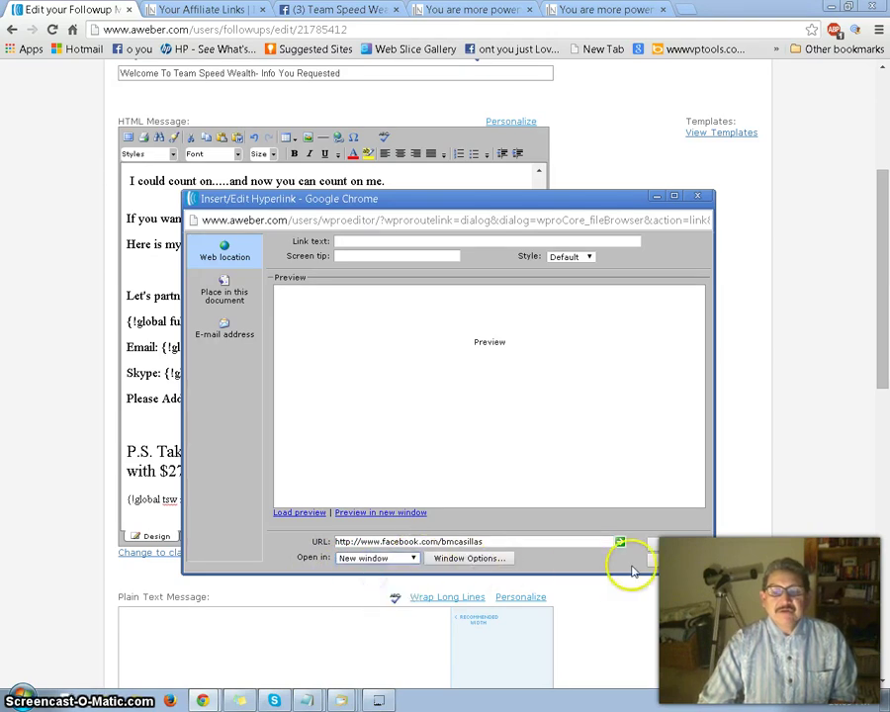
click(671, 548)
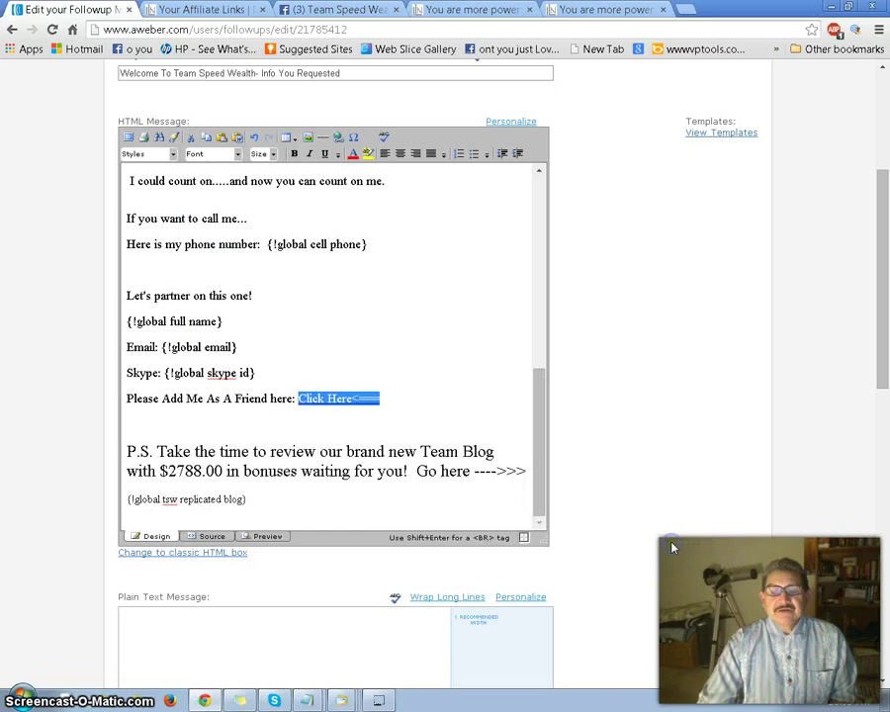
click(441, 362)
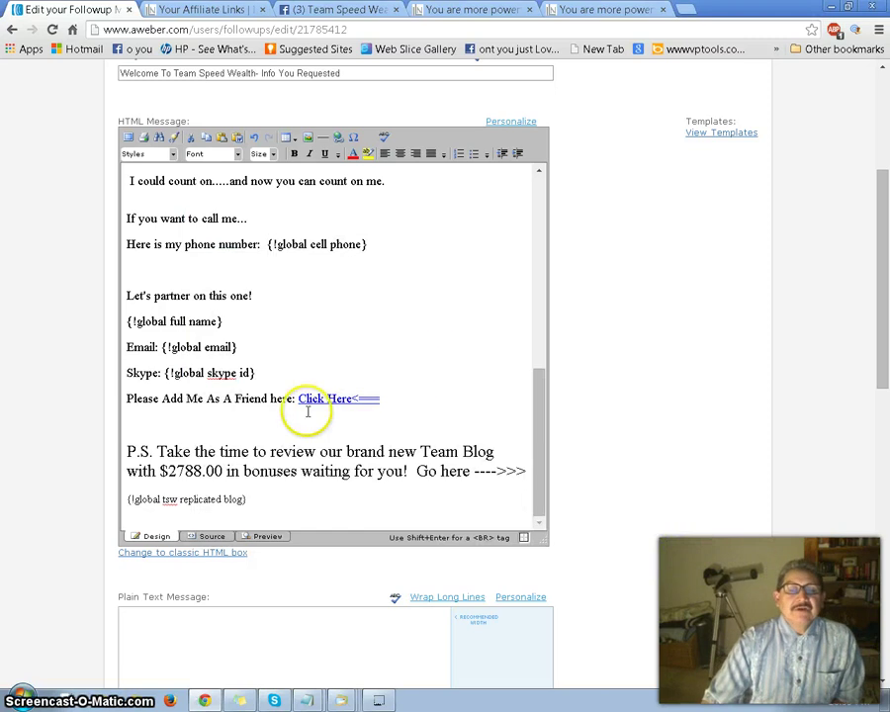
Select the {!global tsw replicated blog} placeholder below the Team Blog P.S.
scroll(289, 445, down, 3)
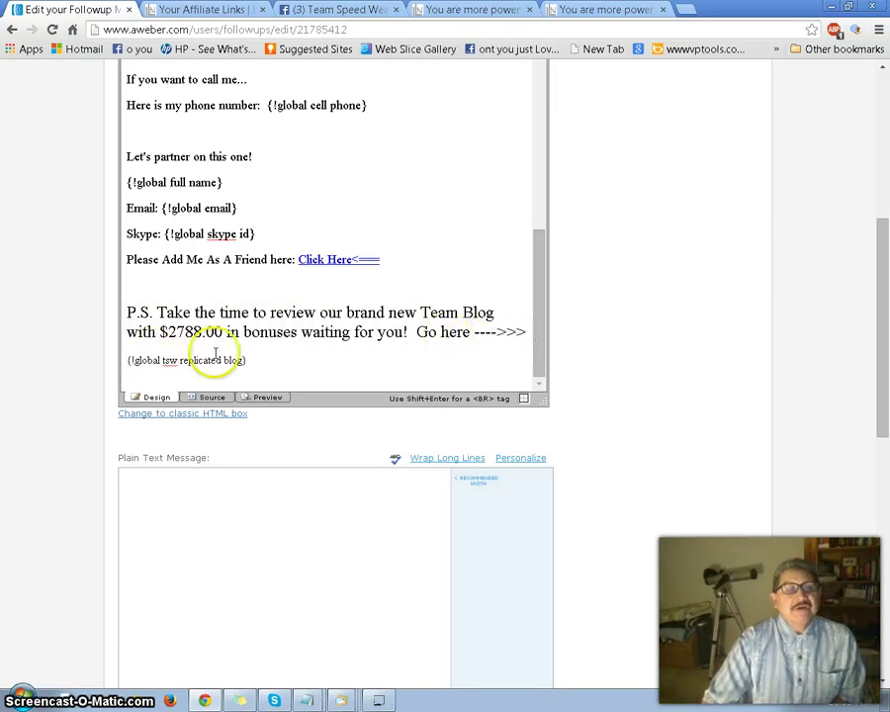
drag(281, 357, 130, 360)
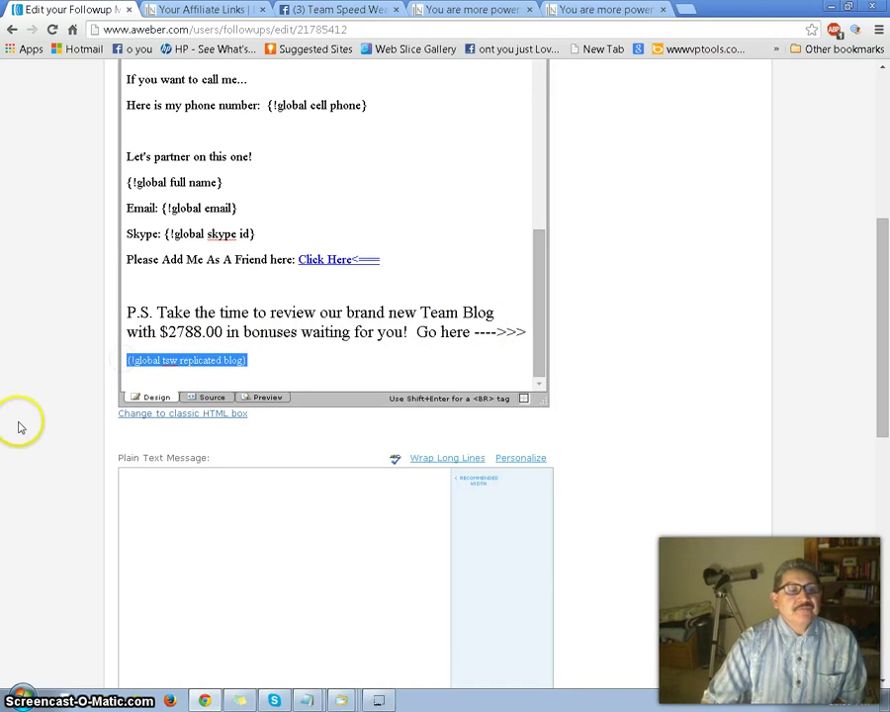
scroll(20, 427, up, 2)
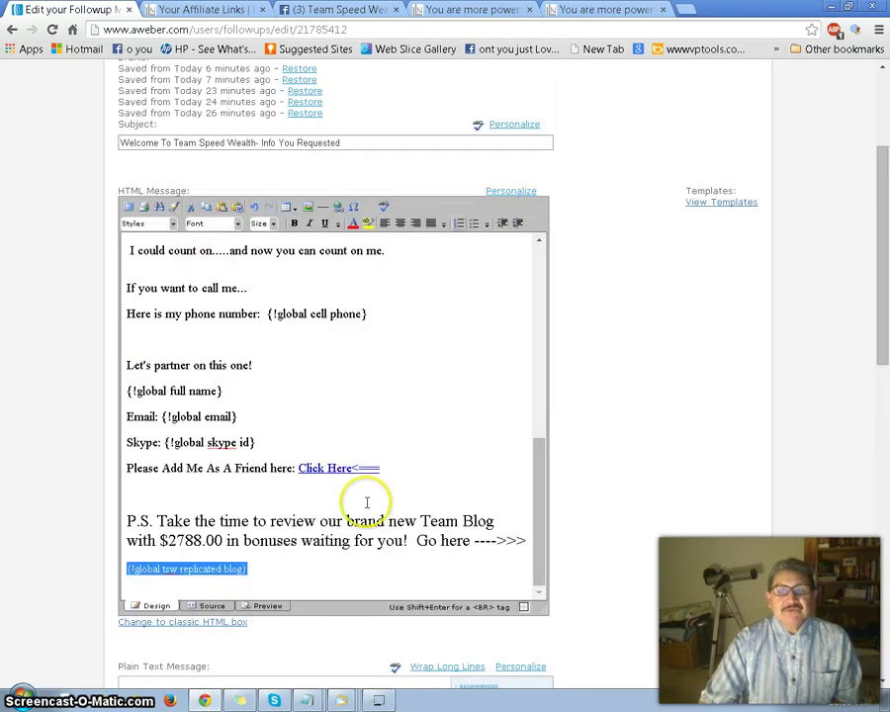
click(305, 700)
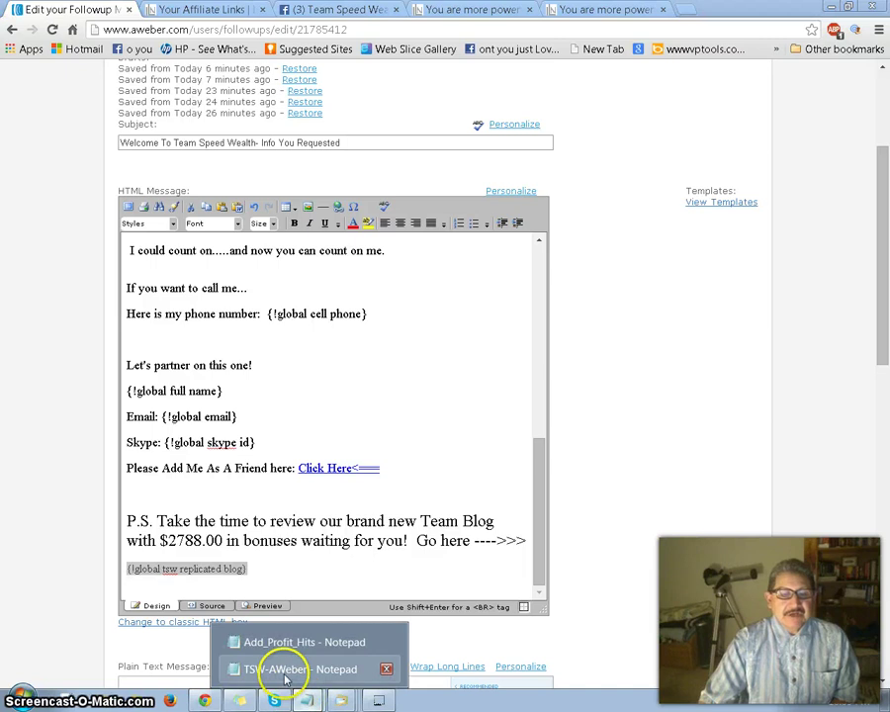
Copy the Team Speed Wealth replicated blog URL from the TSW-AWeber Notepad file.
click(283, 670)
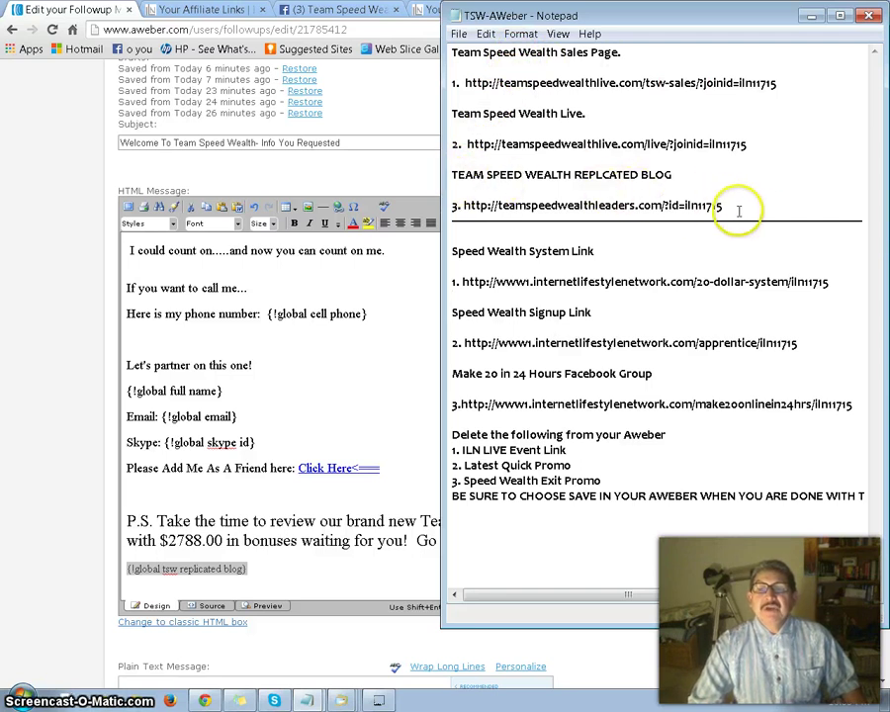
drag(735, 207, 475, 203)
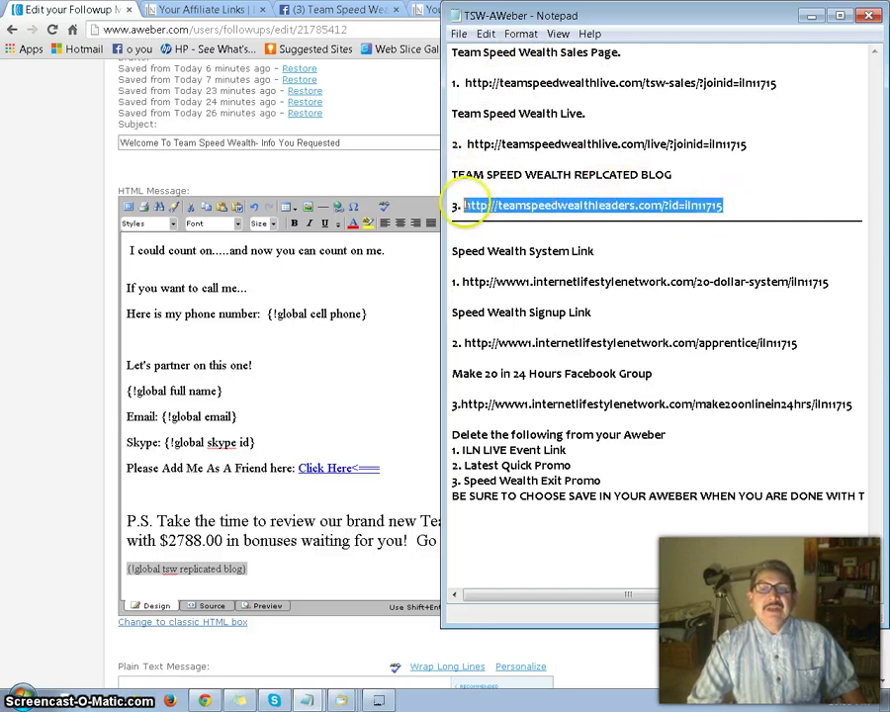
right_click(516, 204)
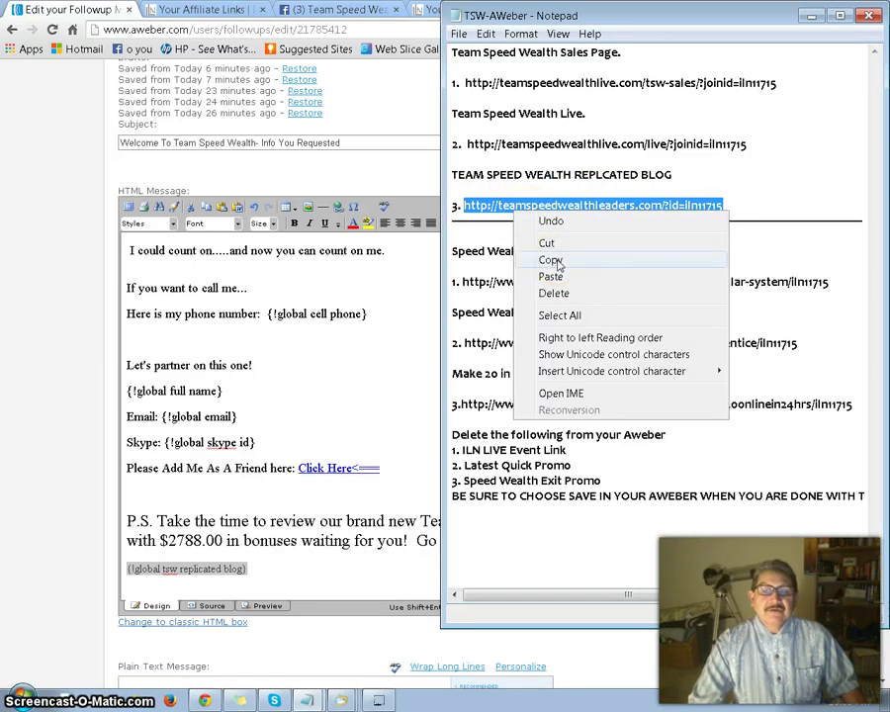
click(549, 260)
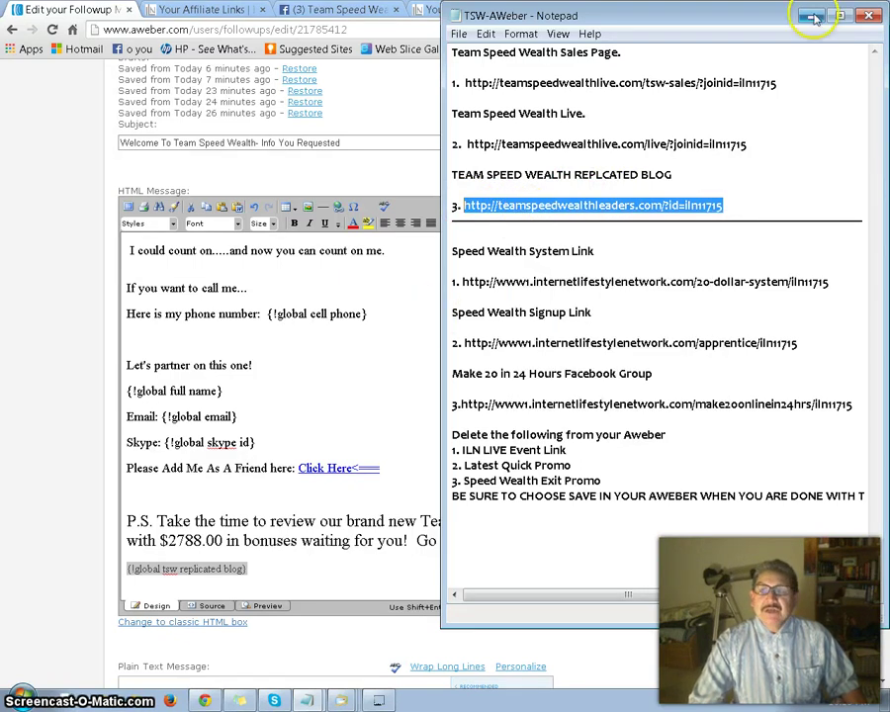
Link the {!global tsw replicated blog} placeholder to the pasted replicated-blog URL, opening in a new window.
click(812, 18)
scroll(65, 524, down, 1)
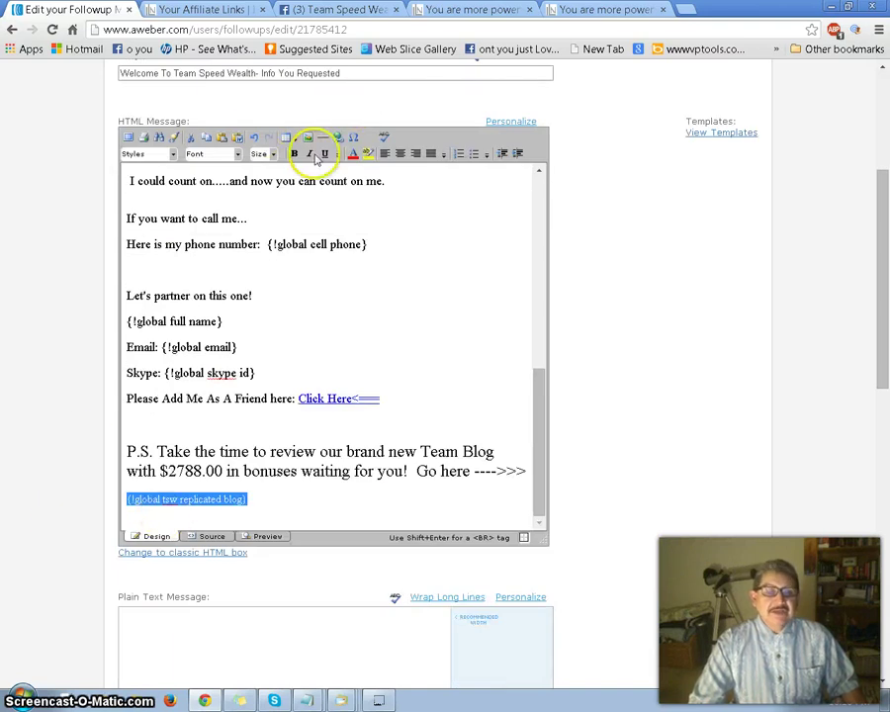
click(336, 138)
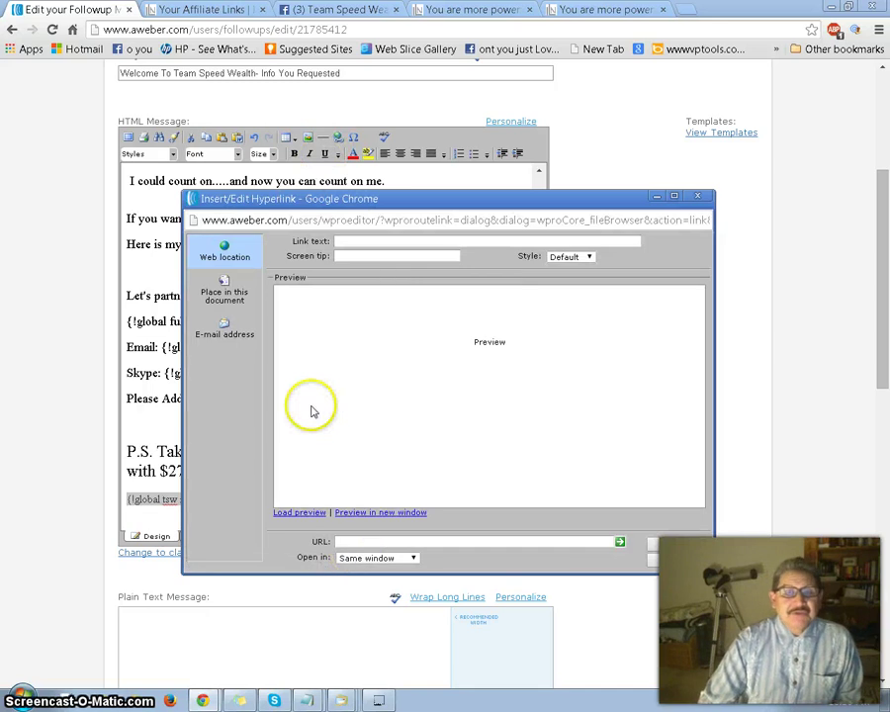
right_click(365, 542)
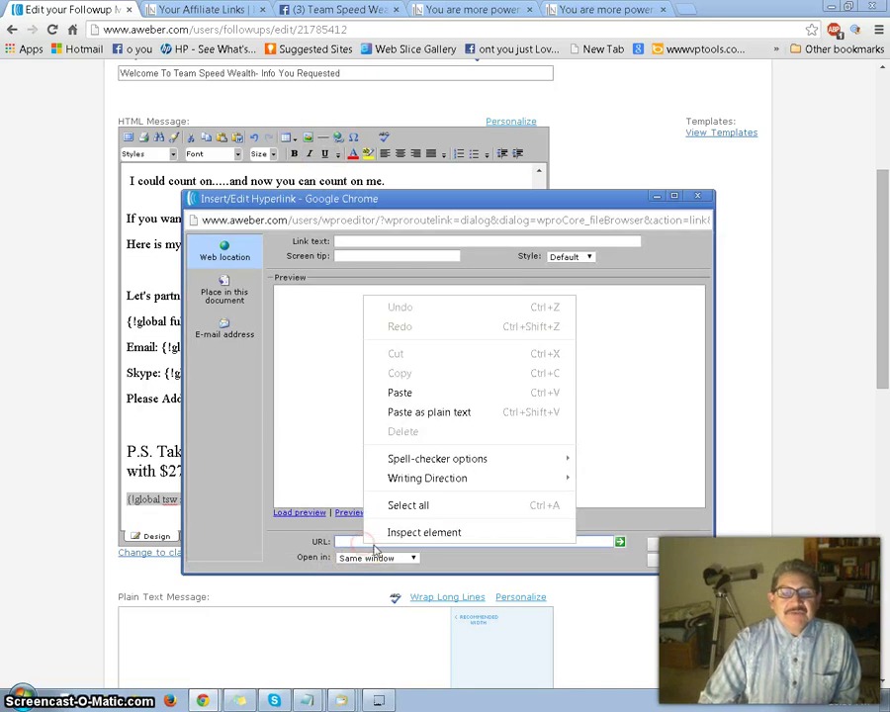
click(396, 393)
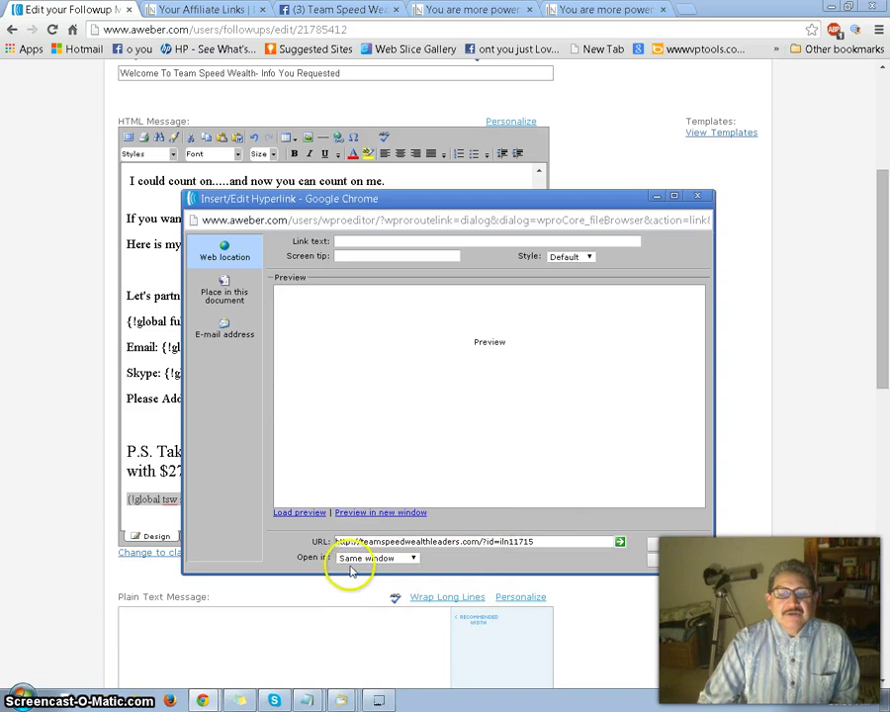
click(413, 558)
click(365, 578)
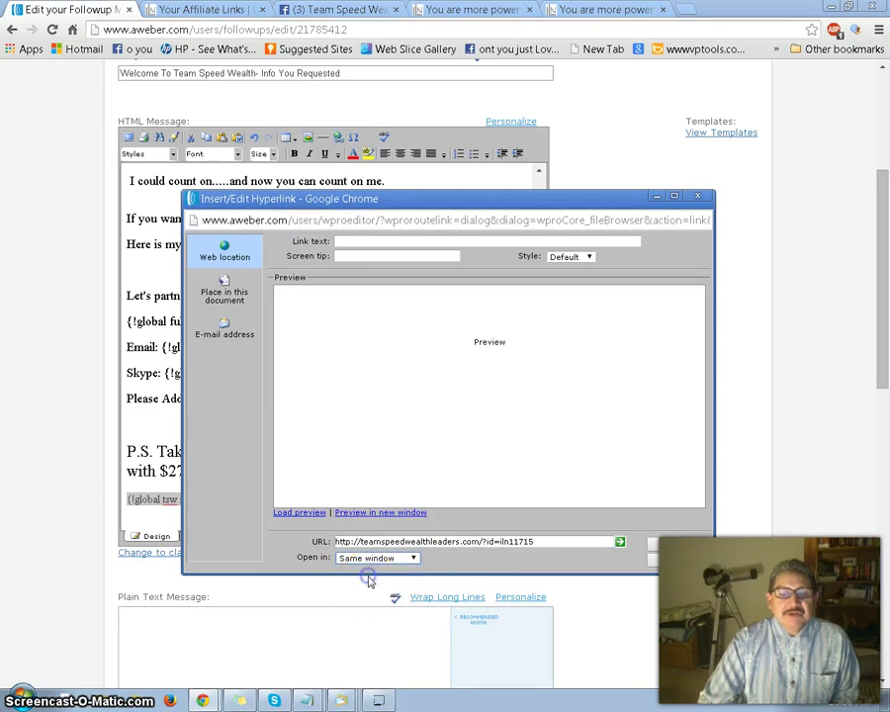
click(660, 545)
Preview the finished follow-up email message.
click(420, 340)
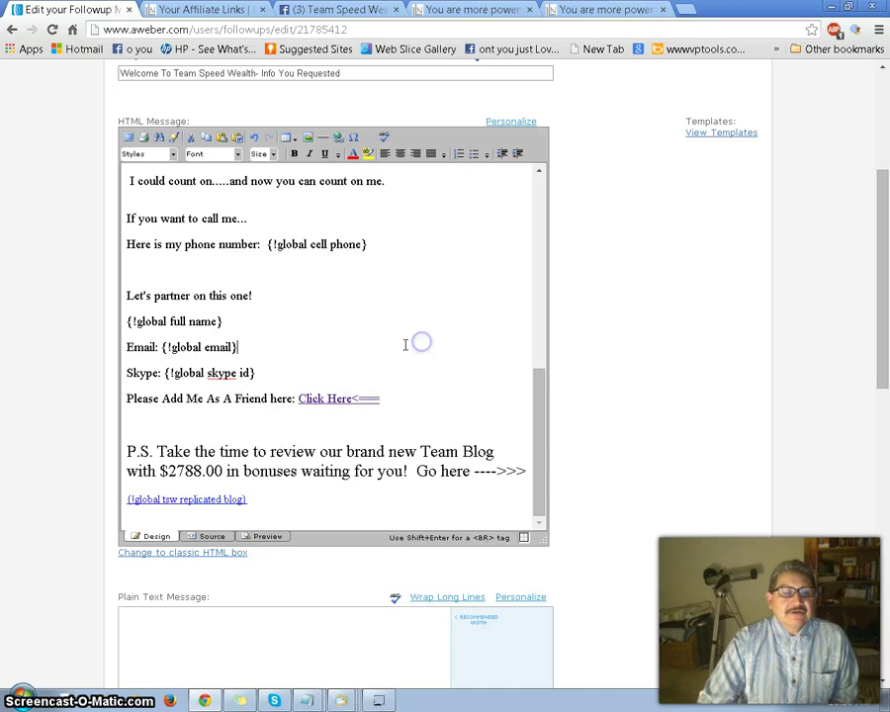
scroll(259, 479, down, 3)
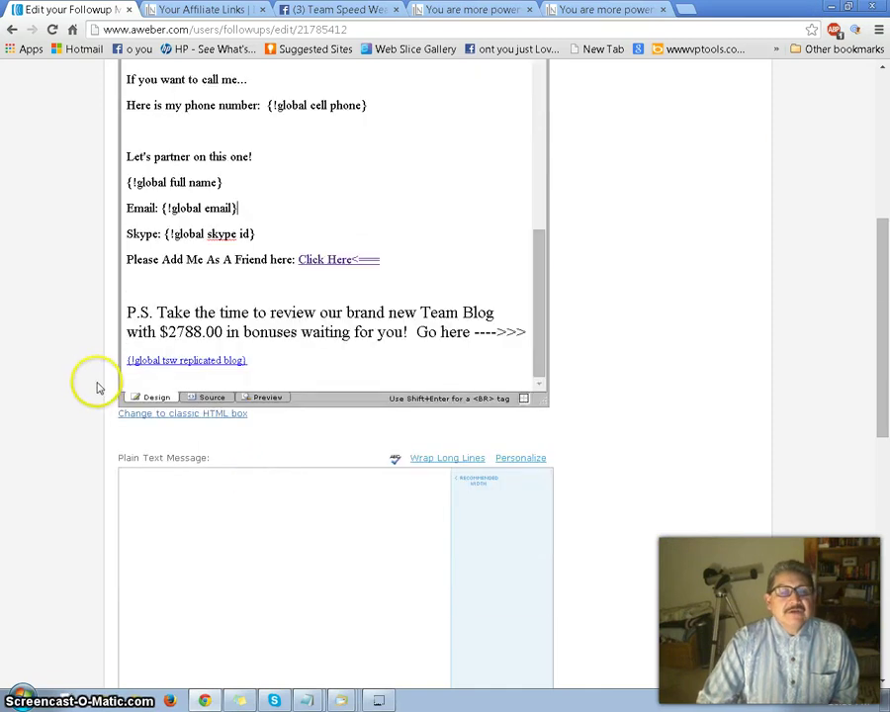
scroll(97, 386, down, 5)
scroll(89, 384, down, 2)
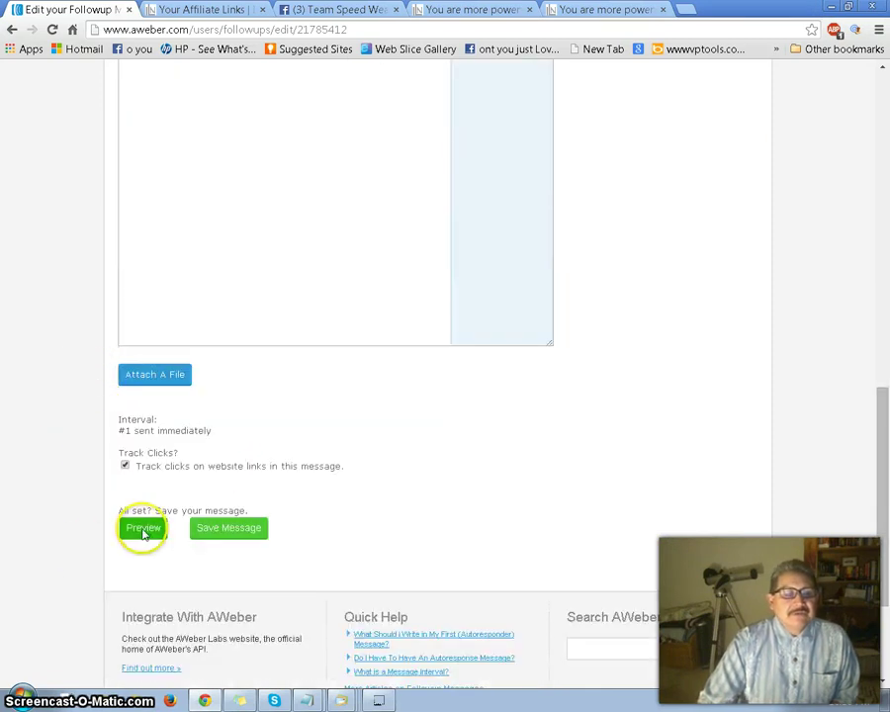
click(143, 528)
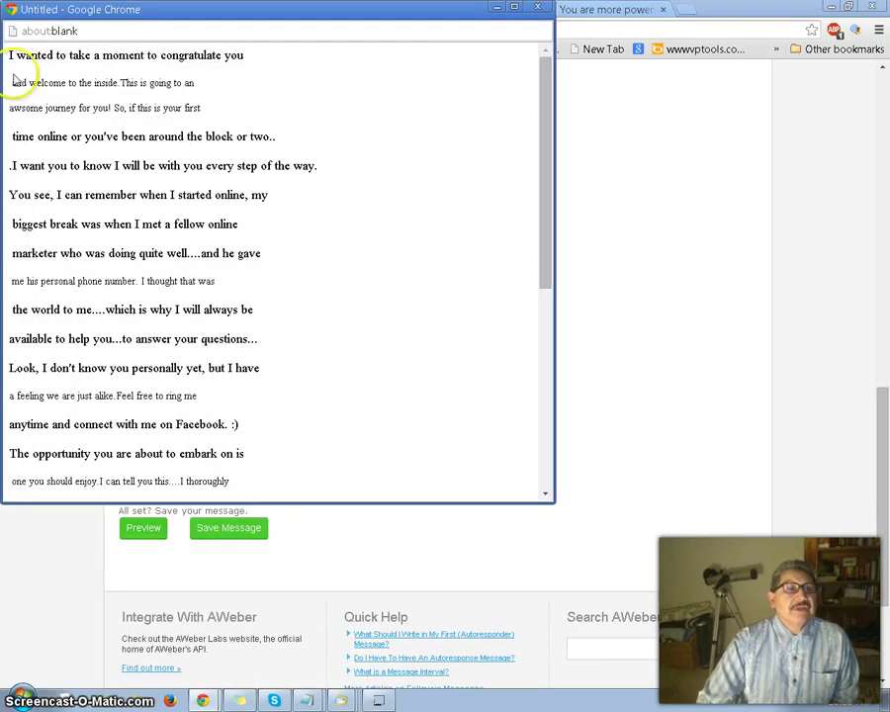
Test that 'Click Here<===' opens the Facebook profile, then return to the message editor.
scroll(318, 274, down, 5)
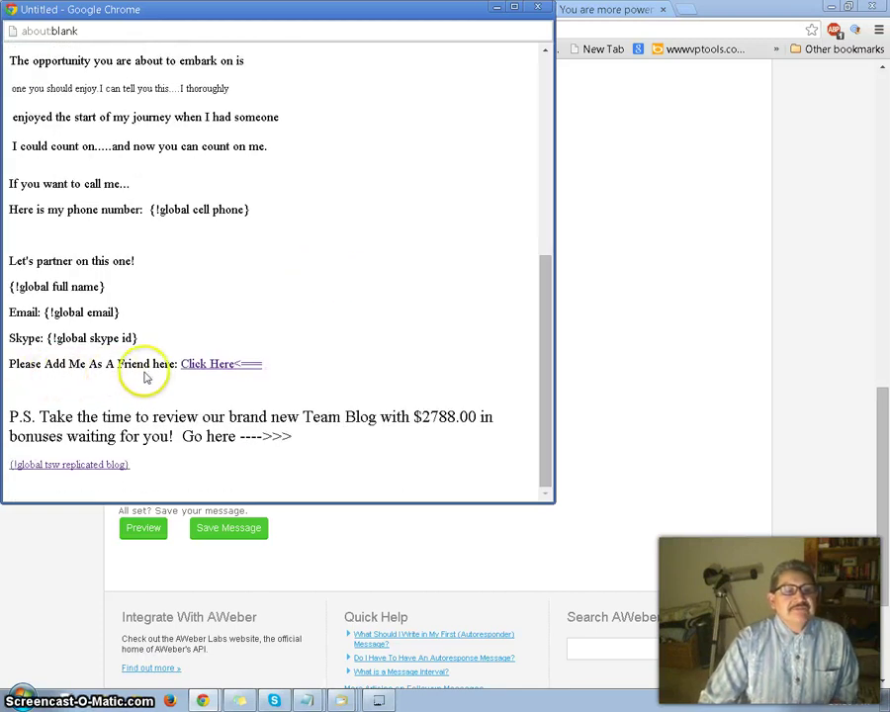
click(206, 364)
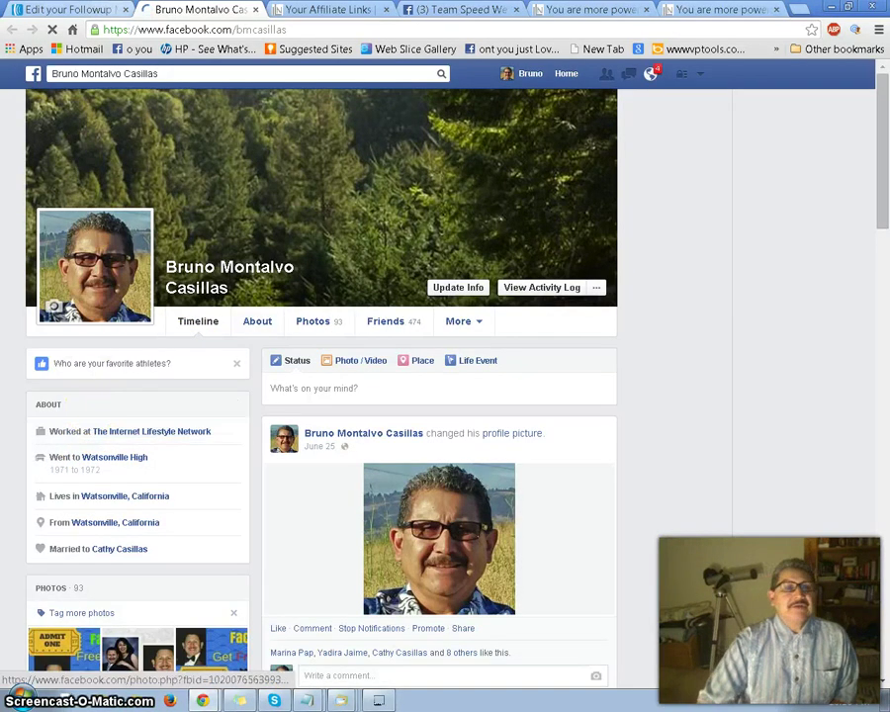
click(61, 13)
scroll(20, 342, up, 2)
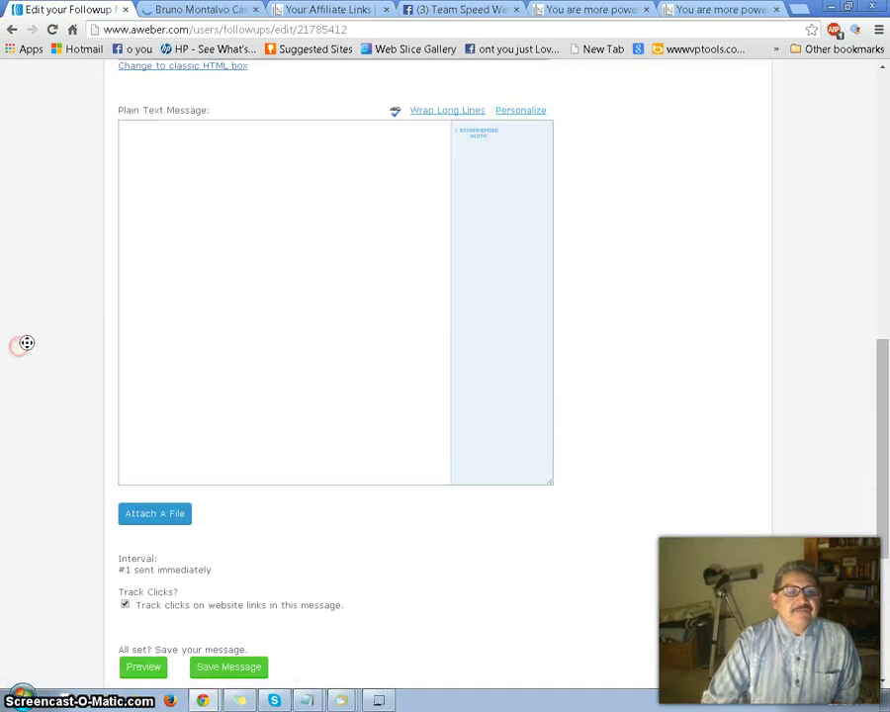
scroll(20, 342, down, 4)
click(136, 337)
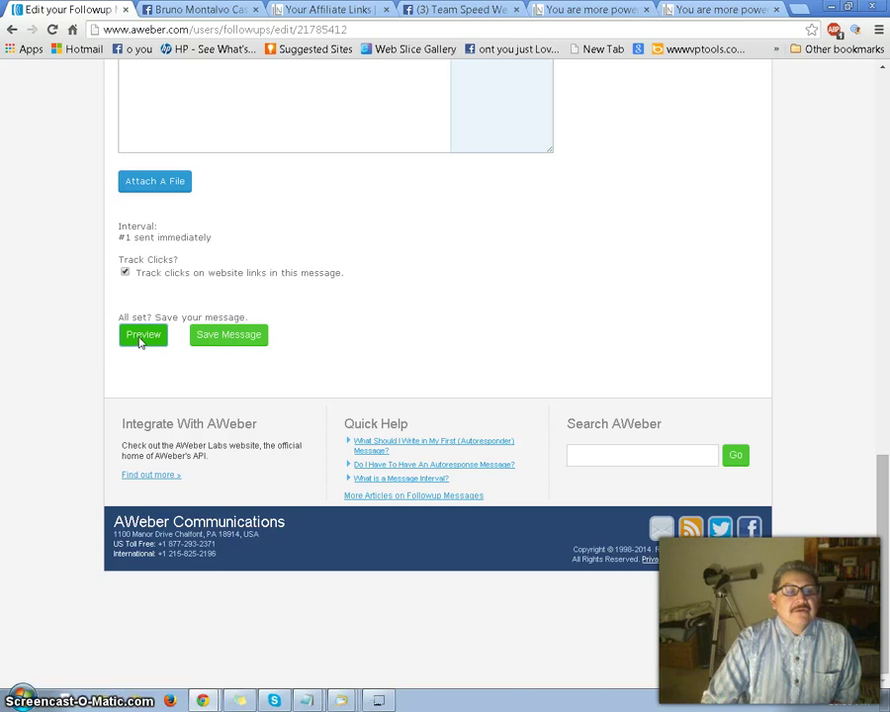
middle_click(87, 355)
scroll(87, 355, up, 10)
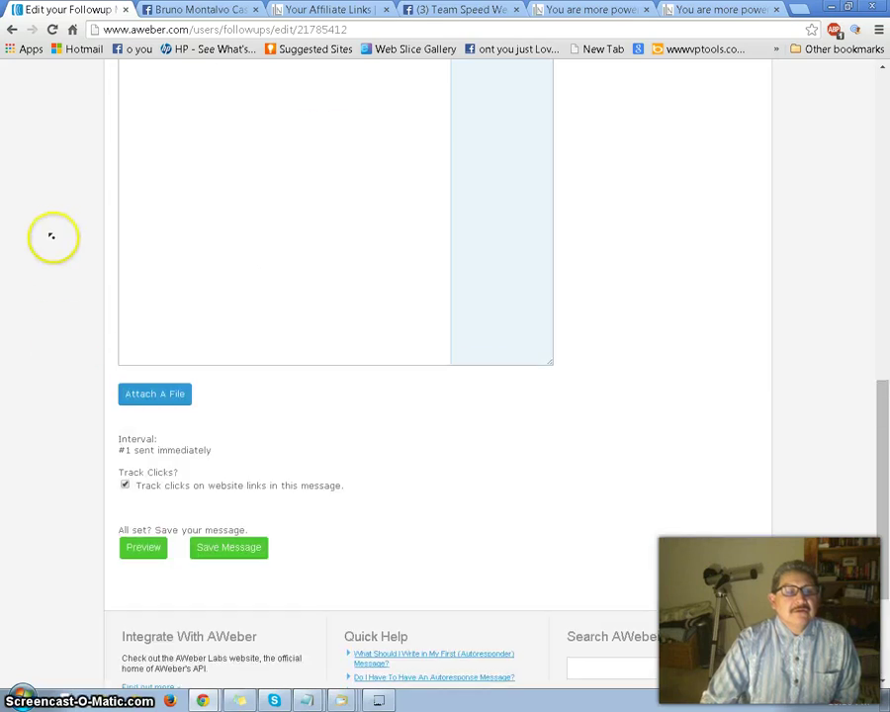
scroll(57, 234, down, 2)
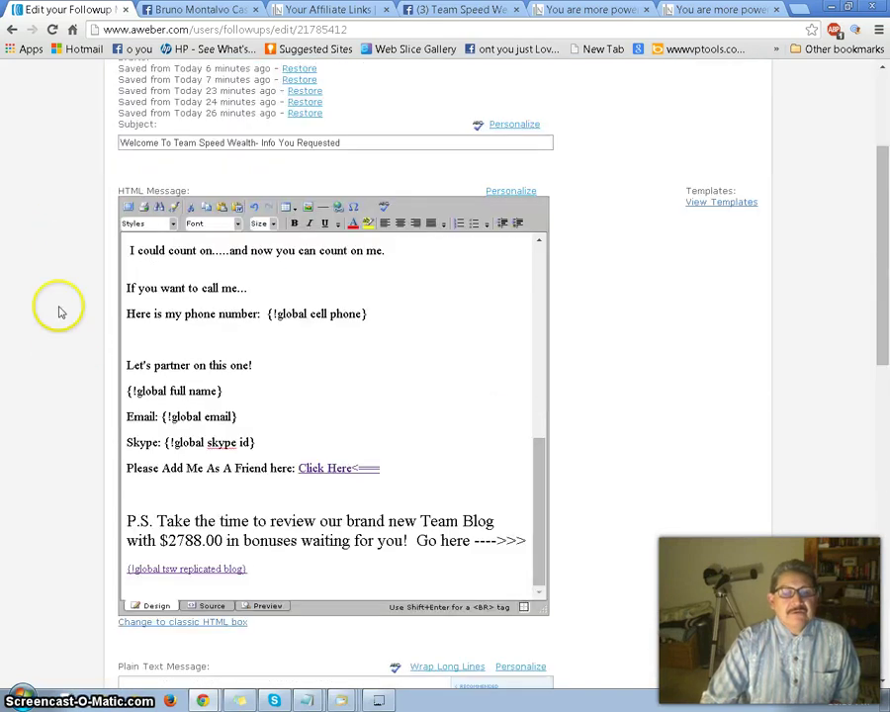
scroll(315, 561, down, 1)
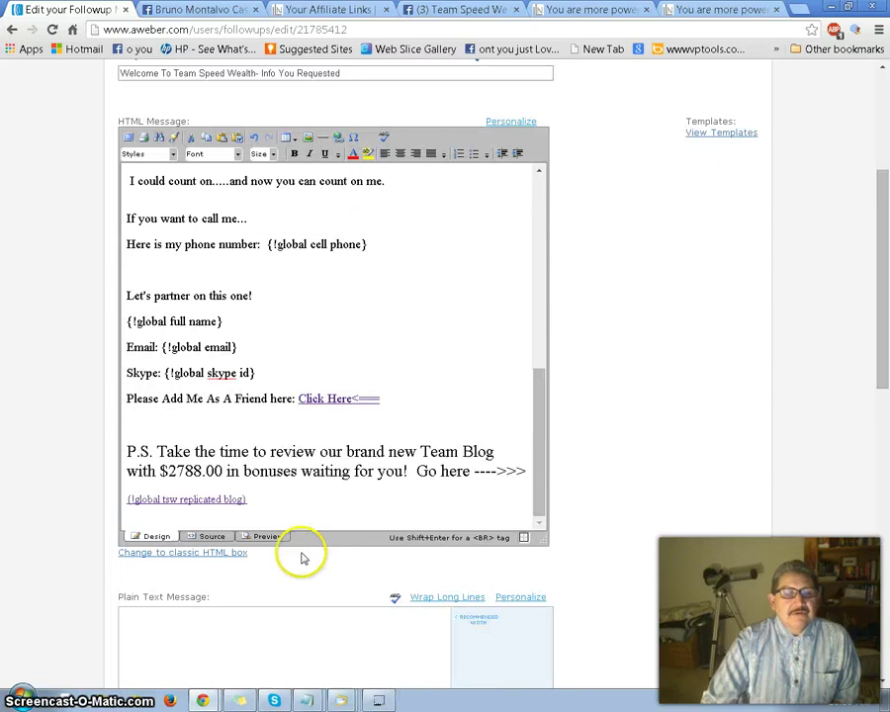
scroll(70, 494, down, 5)
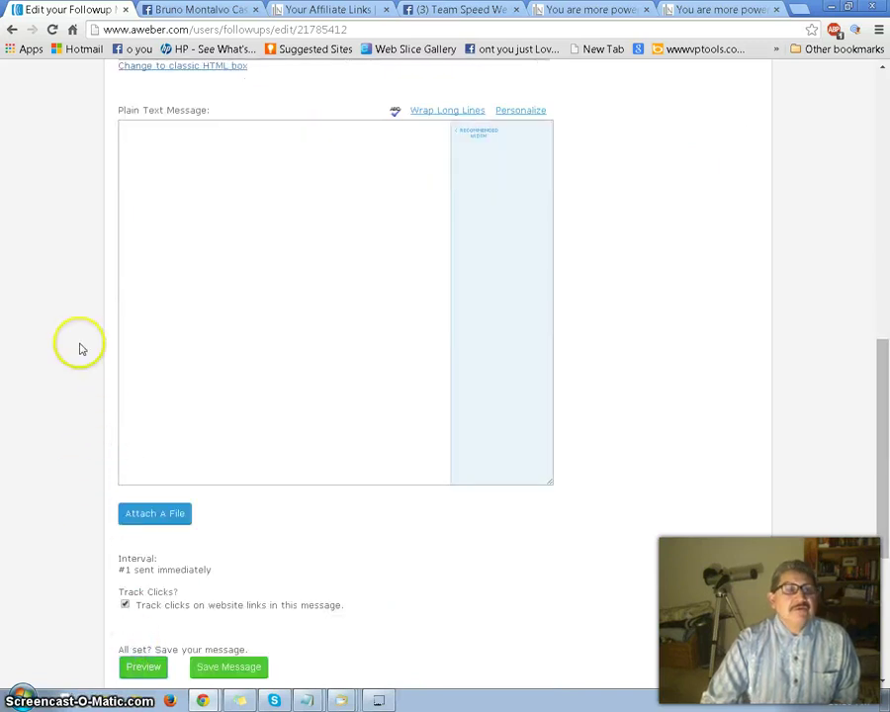
scroll(47, 364, down, 2)
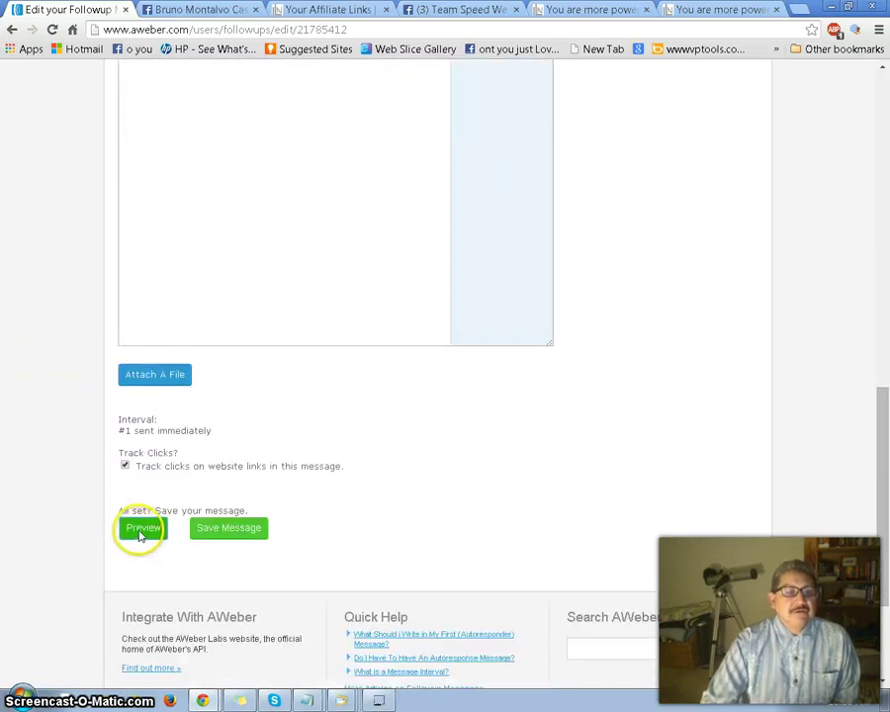
scroll(81, 432, up, 6)
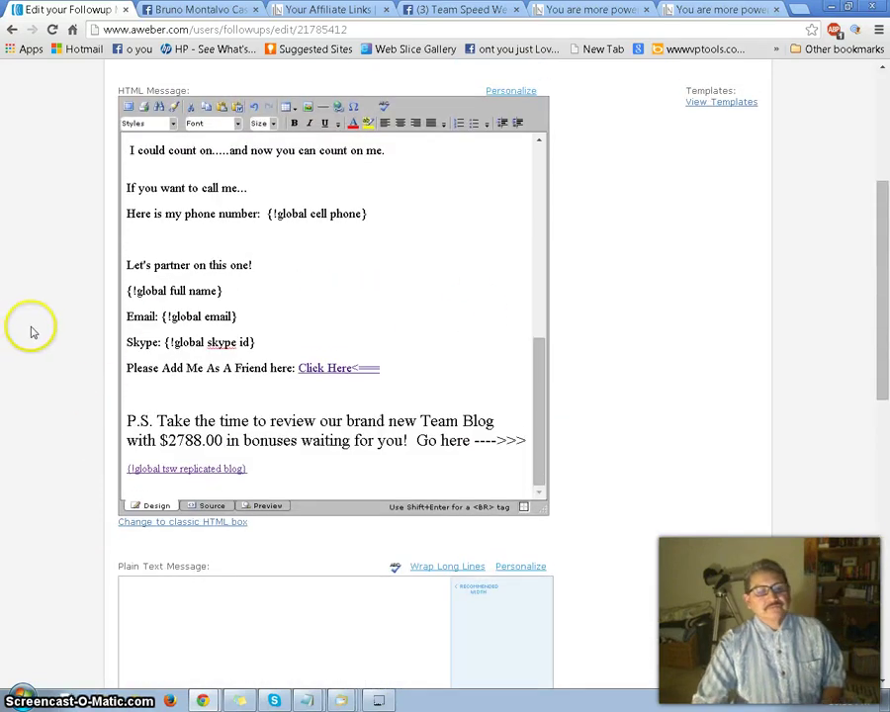
scroll(28, 328, down, 4)
scroll(49, 321, up, 1)
scroll(62, 318, down, 4)
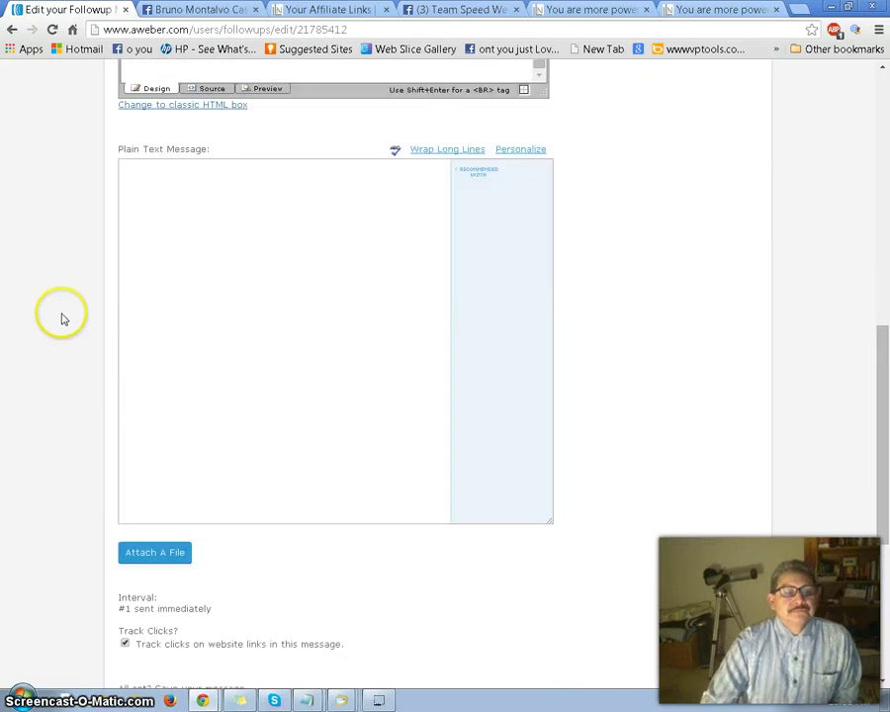
click(149, 500)
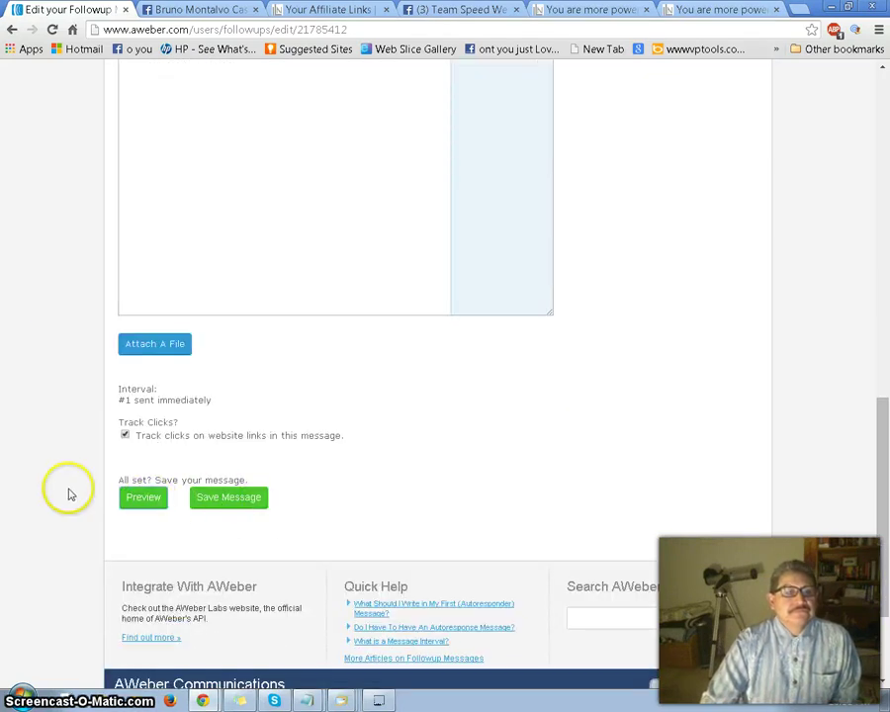
scroll(71, 480, up, 10)
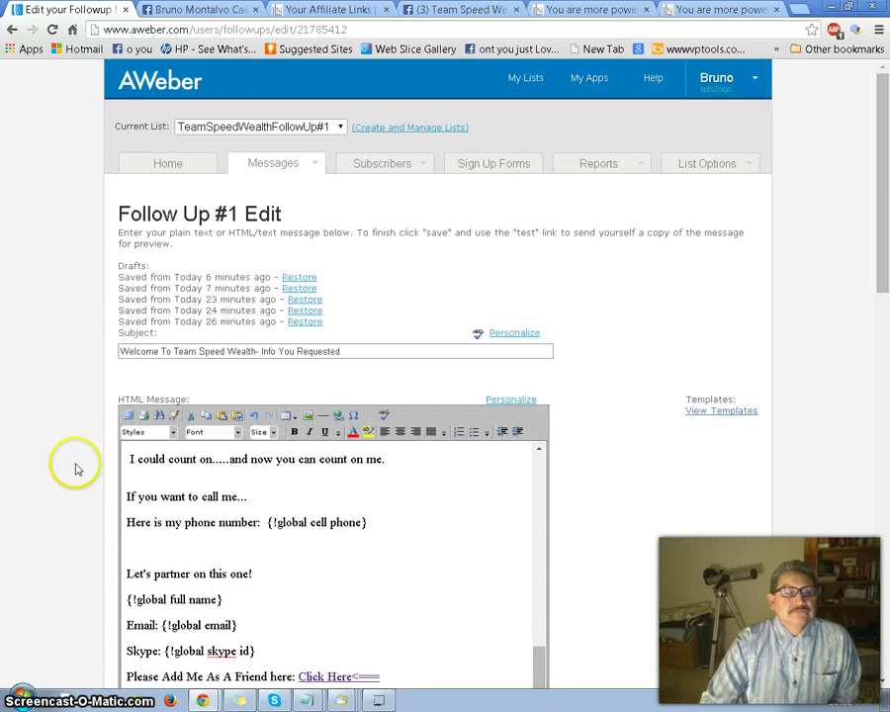
scroll(79, 460, down, 10)
scroll(81, 457, up, 6)
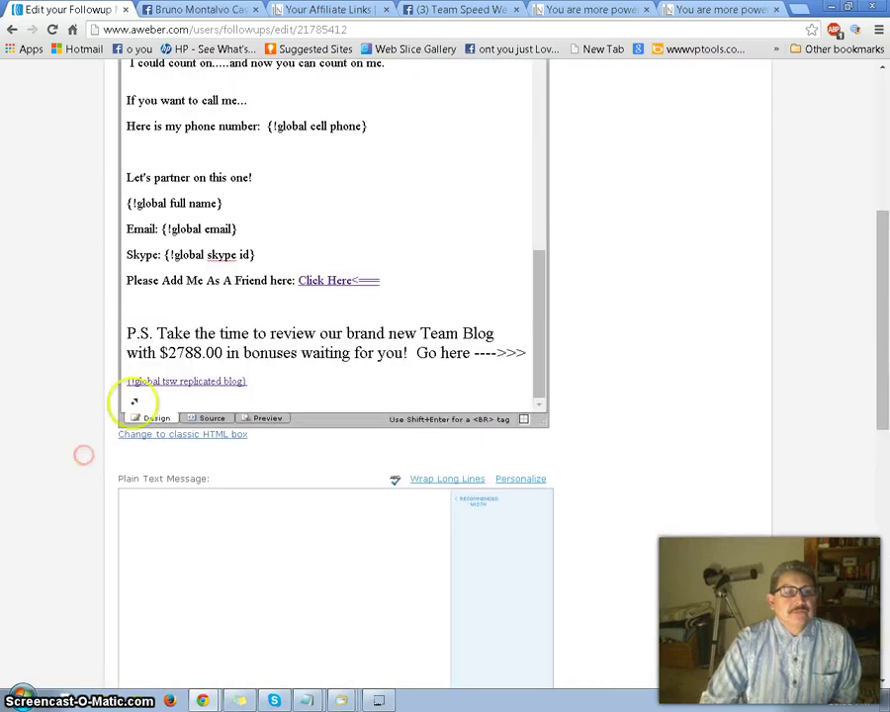
scroll(212, 394, up, 6)
scroll(112, 435, down, 5)
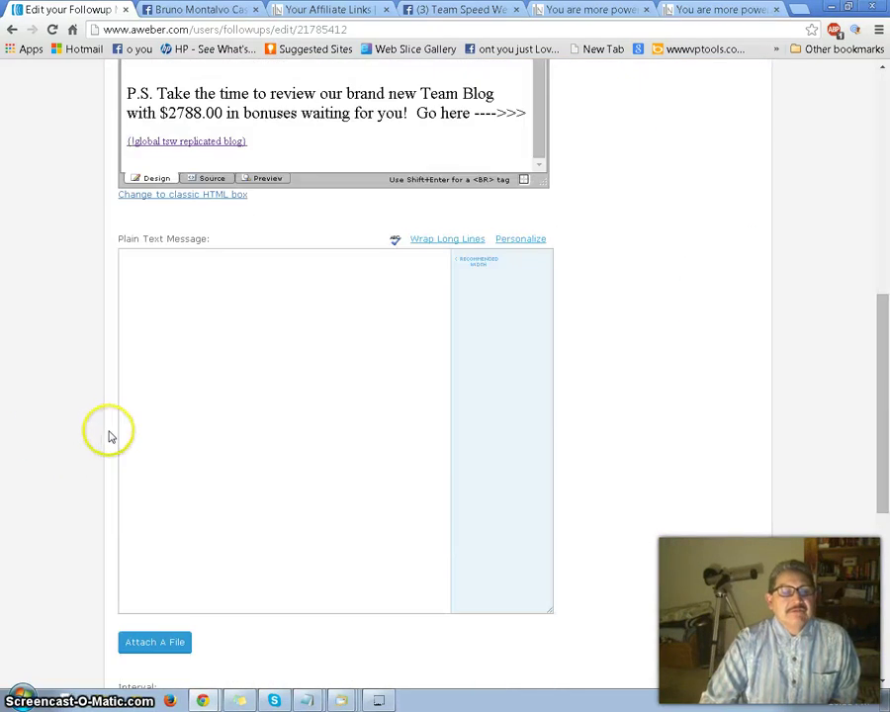
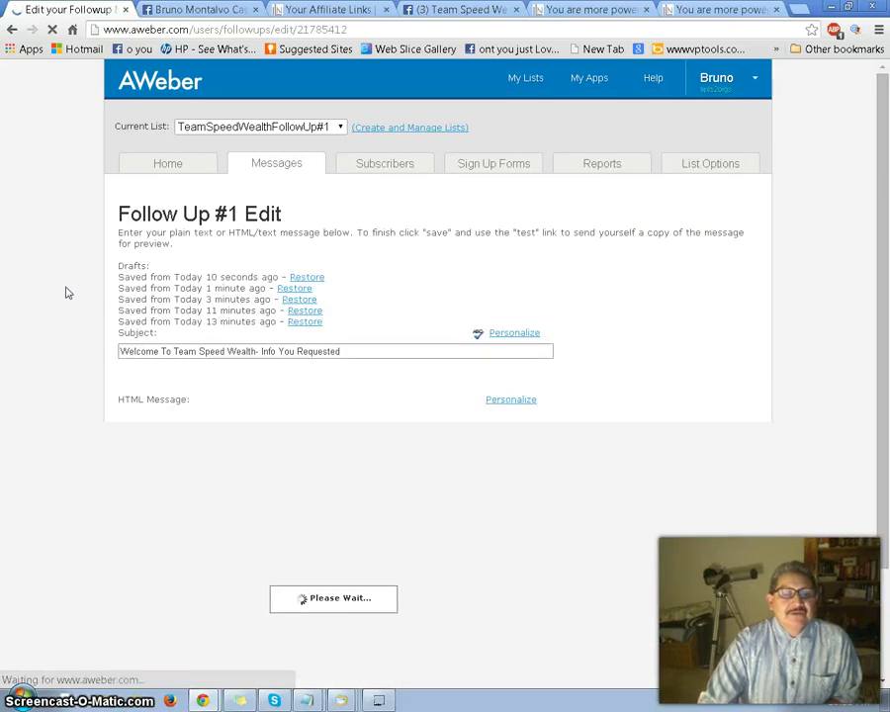
Scroll through the follow-up message body in the editor to review it.
scroll(67, 293, down, 6)
scroll(67, 292, down, 5)
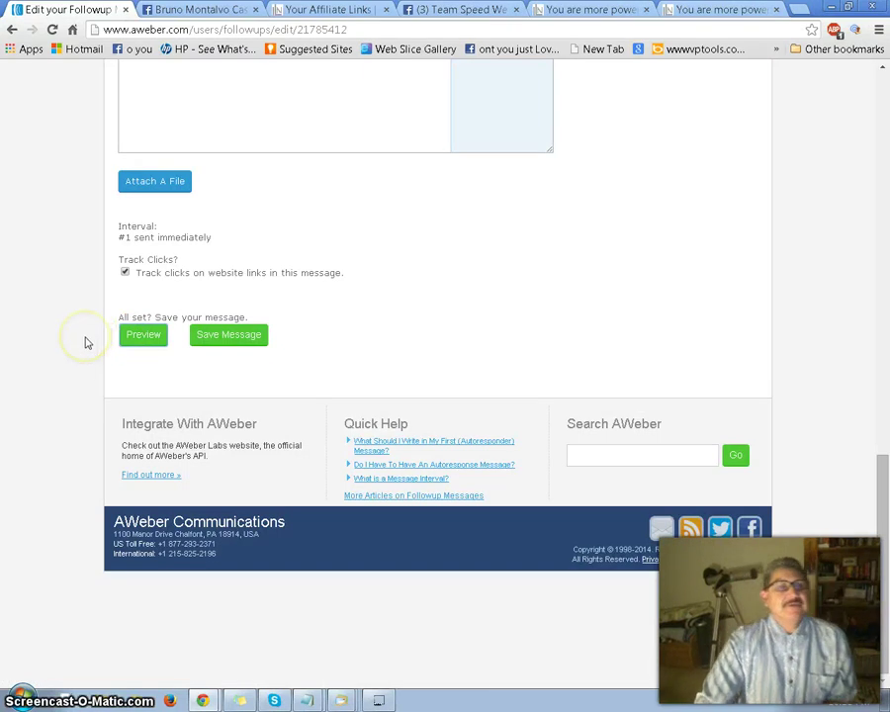
scroll(85, 342, up, 12)
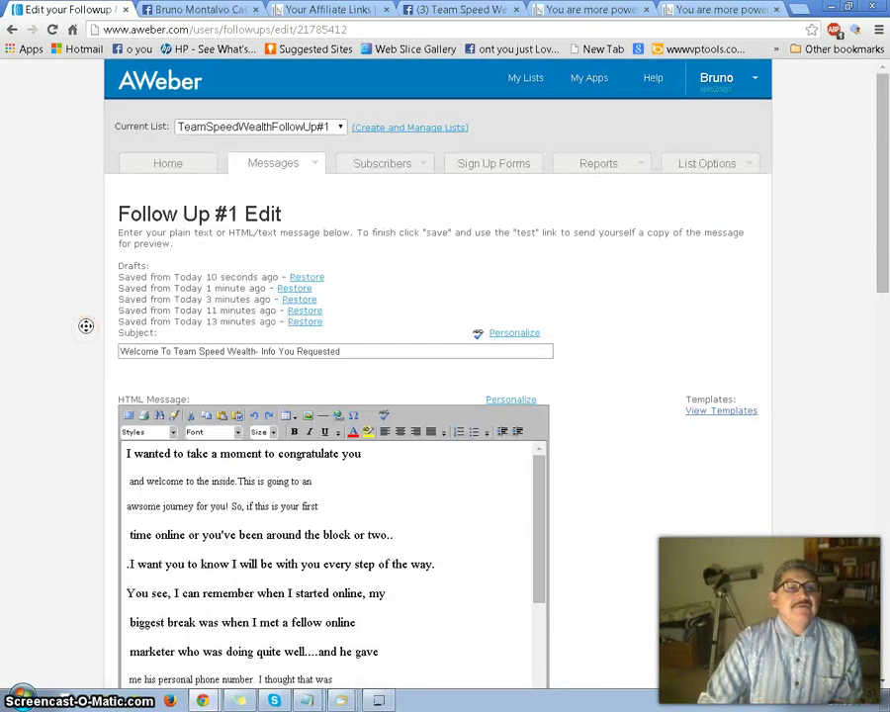
scroll(86, 325, down, 4)
scroll(86, 325, down, 8)
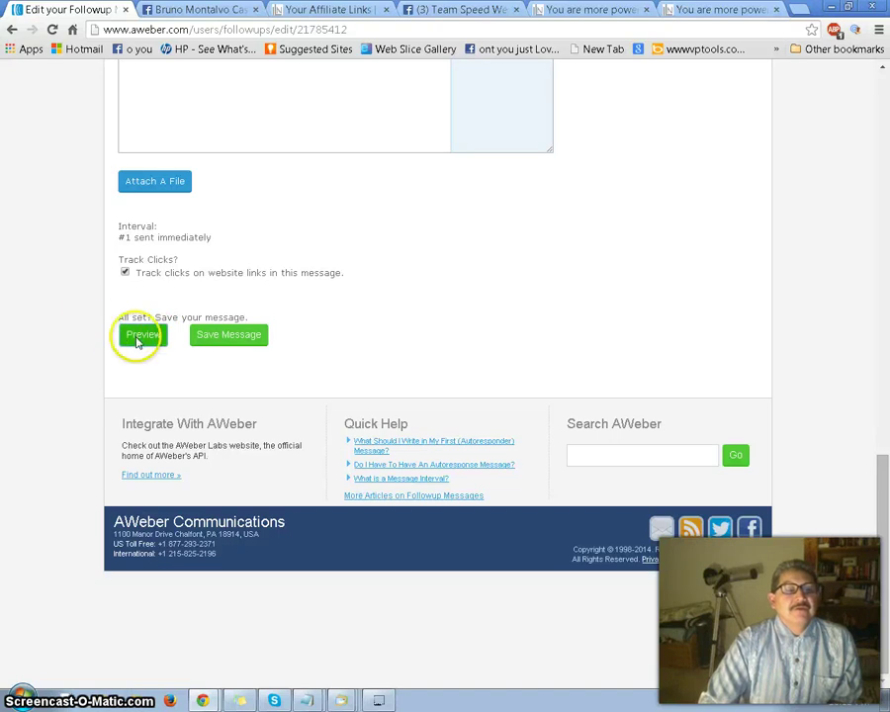
scroll(74, 336, up, 12)
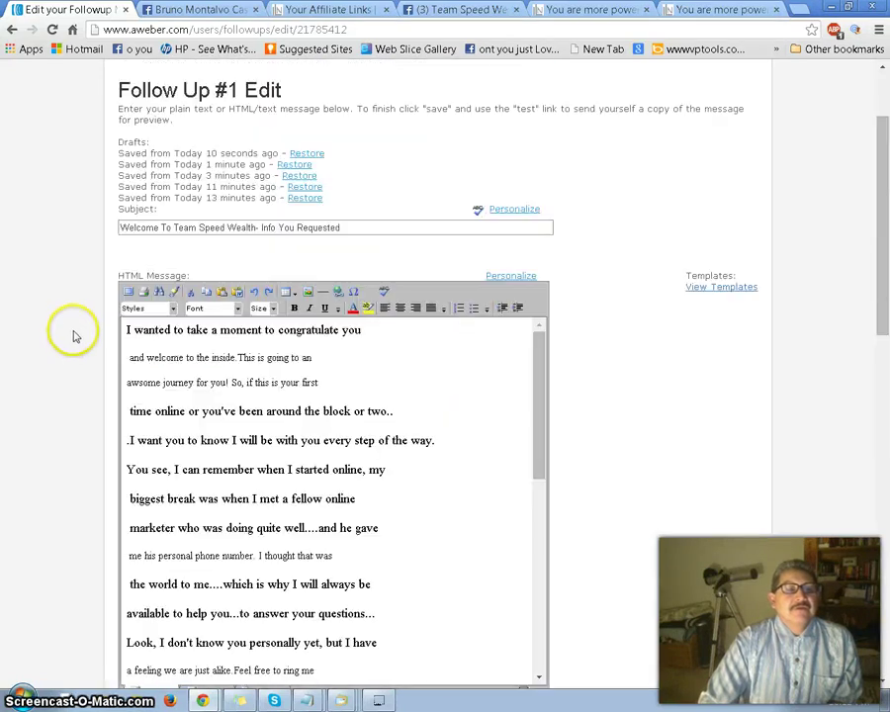
scroll(377, 366, down, 10)
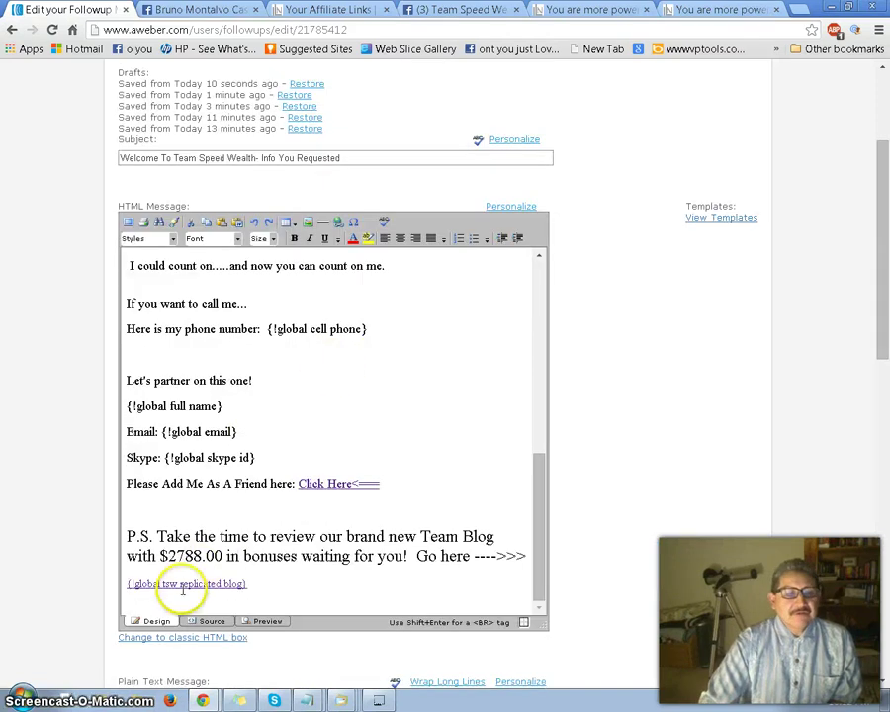
Inspect the blog link's context menu, dismiss it, and head back to Follow Up Series.
right_click(181, 585)
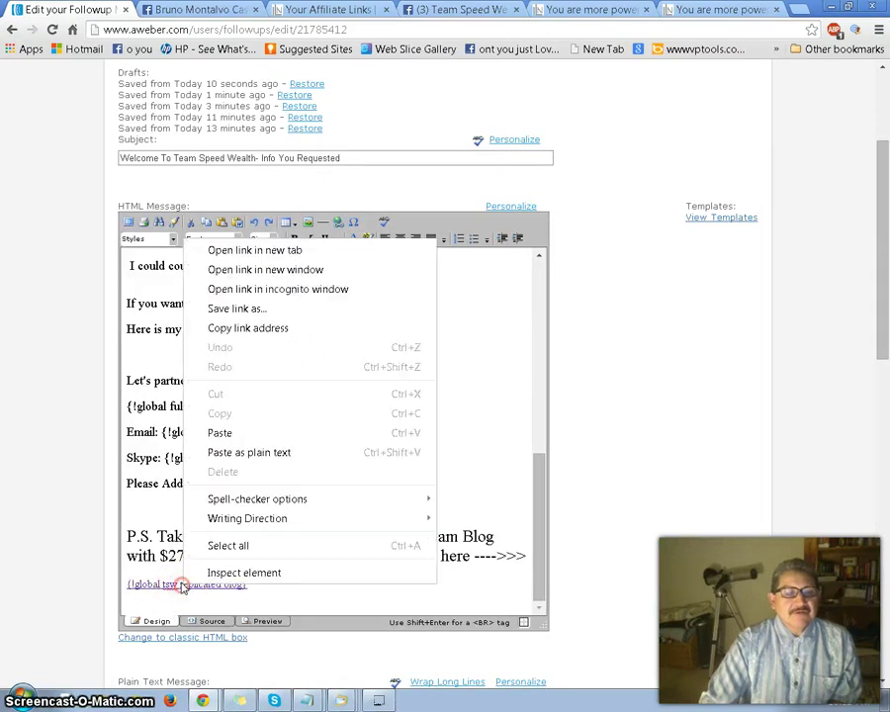
click(78, 481)
scroll(87, 419, up, 3)
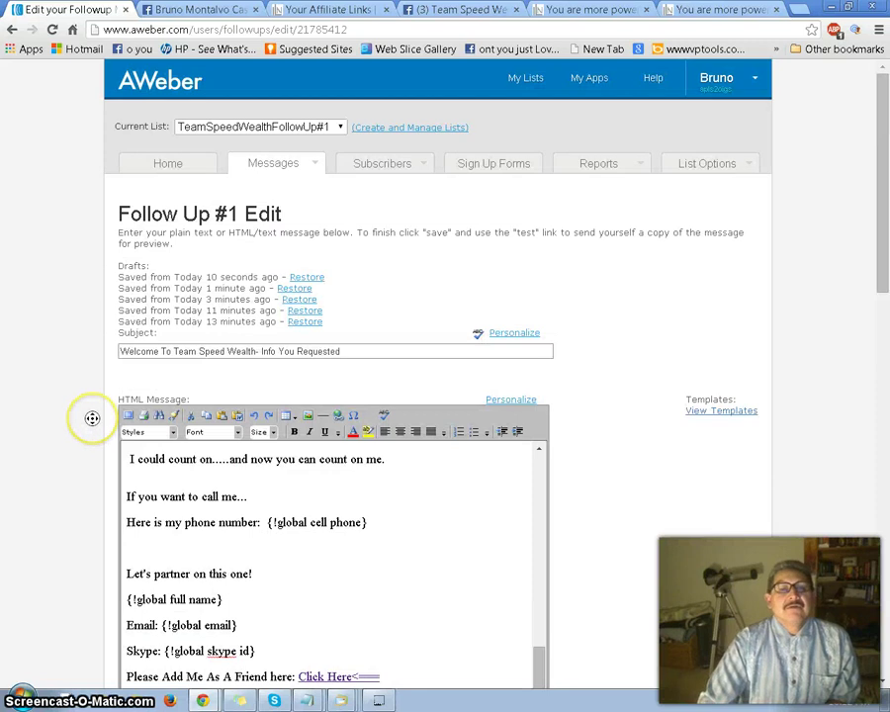
scroll(91, 418, down, 4)
scroll(91, 419, up, 4)
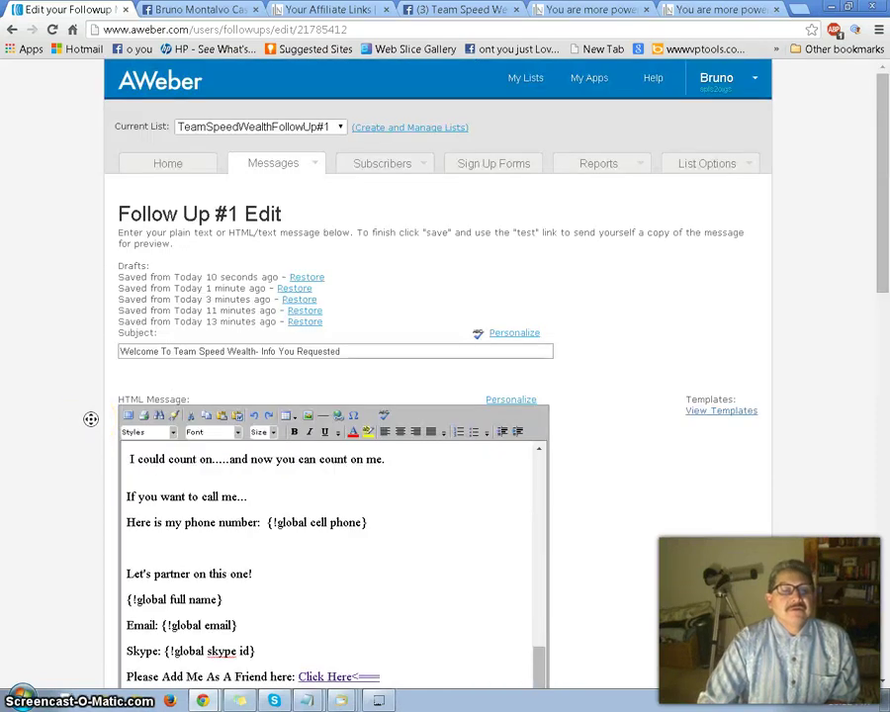
scroll(91, 420, down, 3)
scroll(91, 419, up, 3)
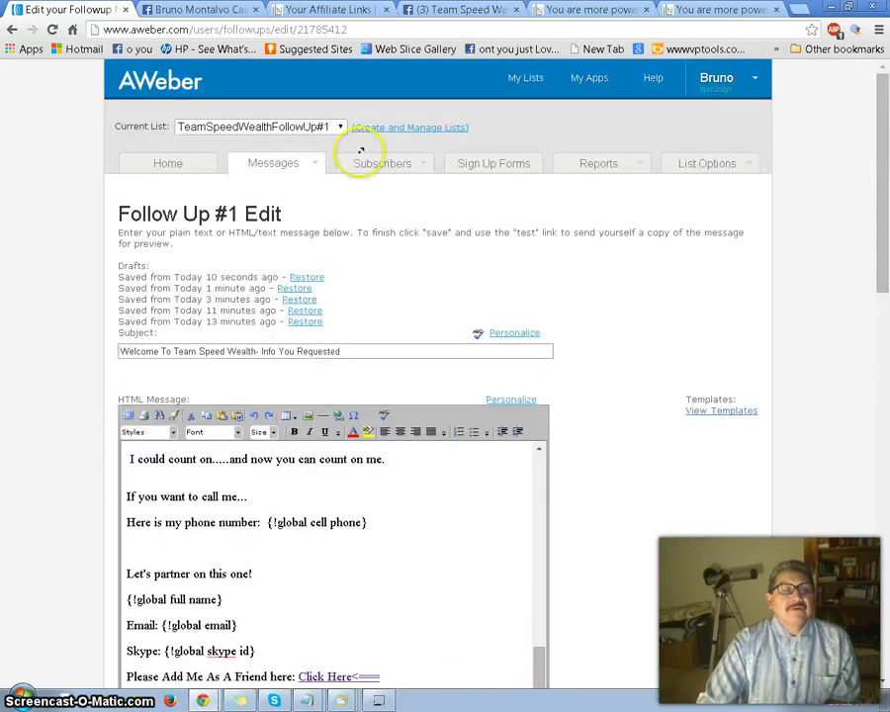
mouse_move(273, 167)
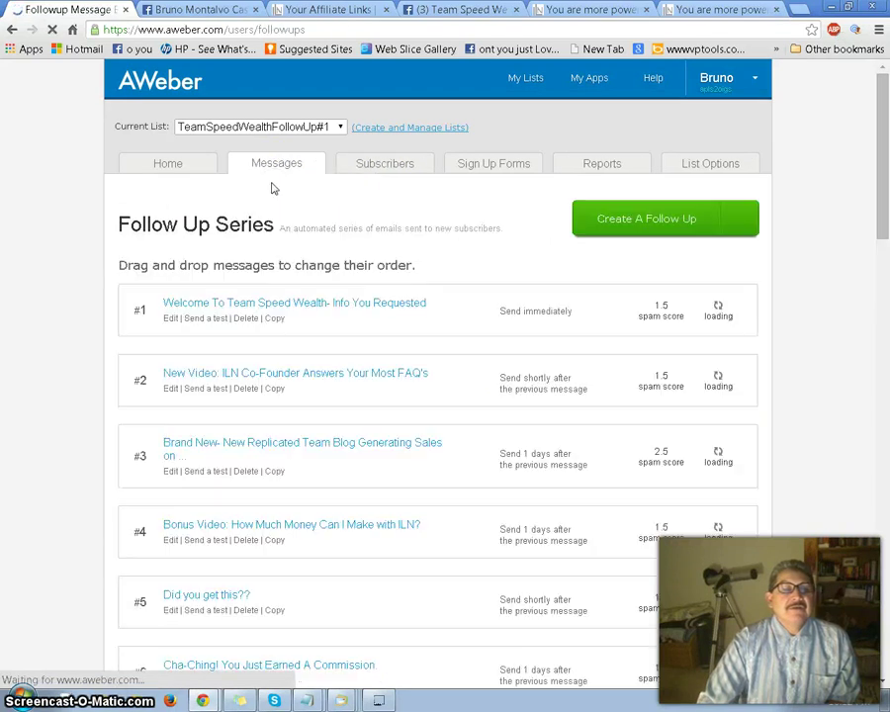
Send a test of follow-up message #1 only, with Send set to 1, then close the dialog.
click(202, 320)
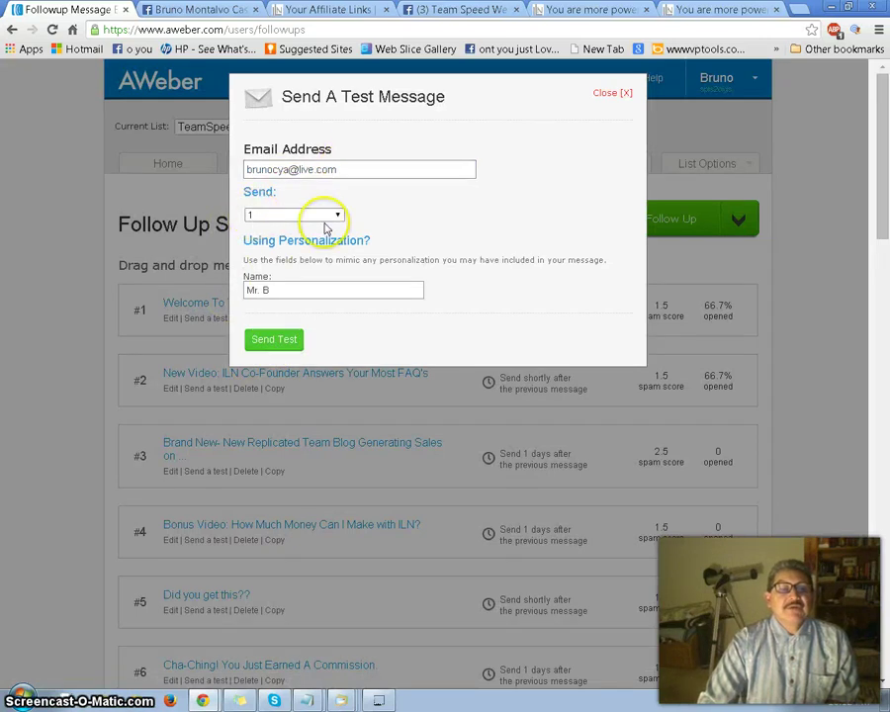
click(338, 214)
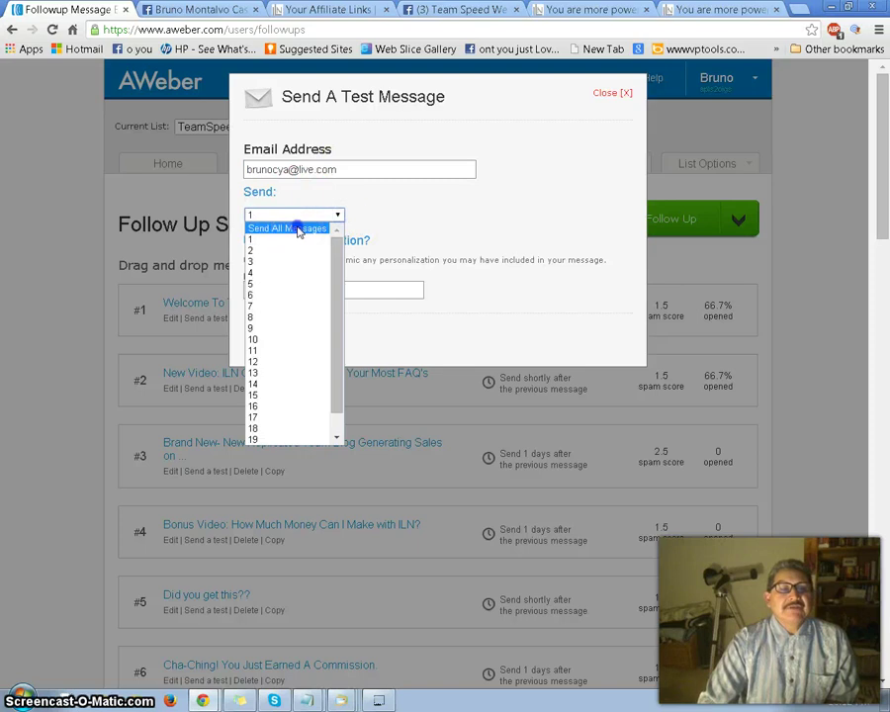
click(297, 229)
click(339, 213)
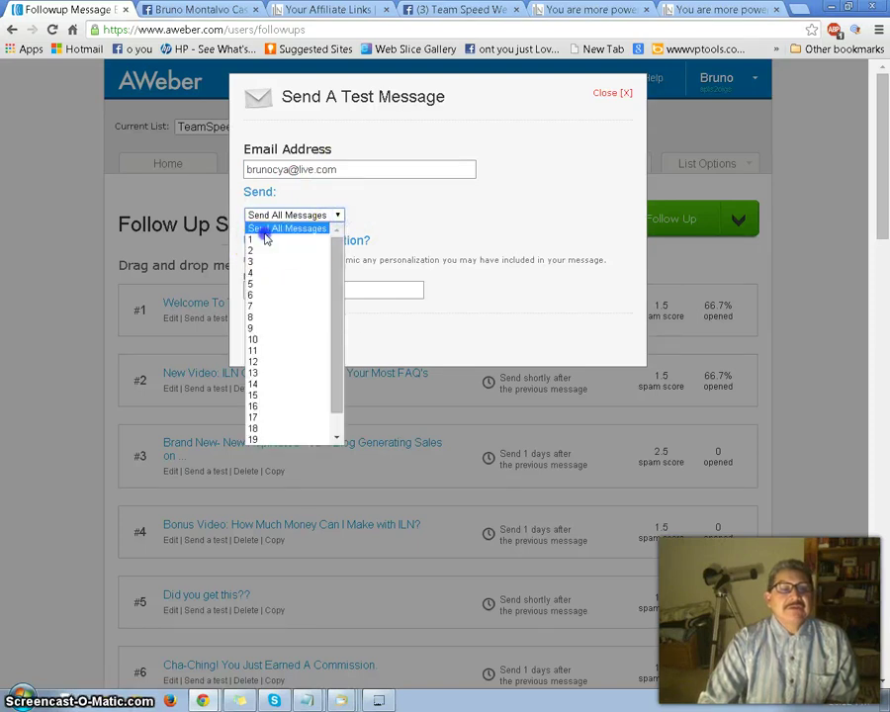
click(265, 231)
click(338, 215)
click(250, 240)
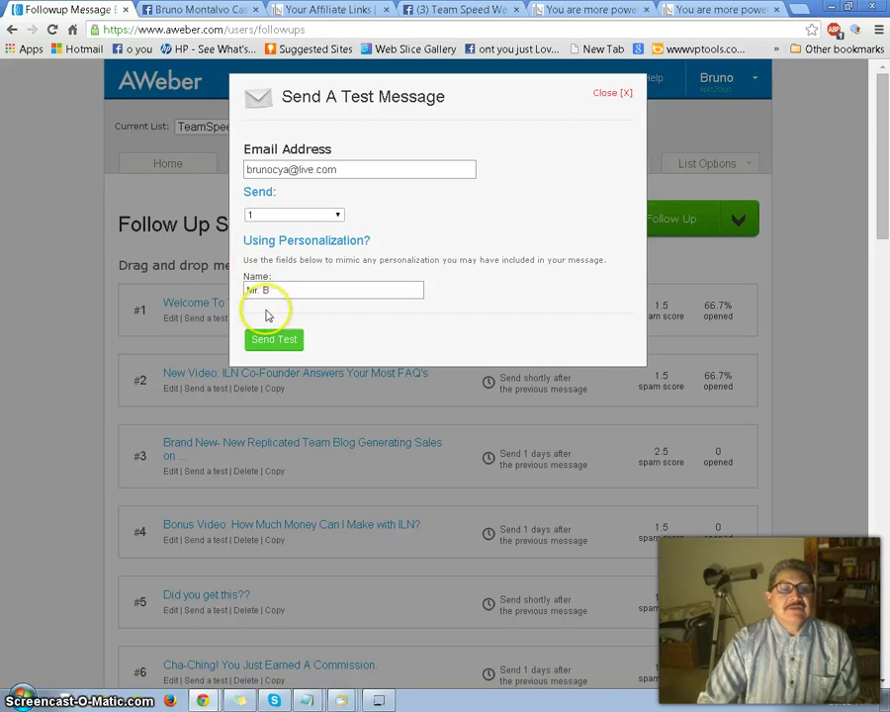
click(273, 340)
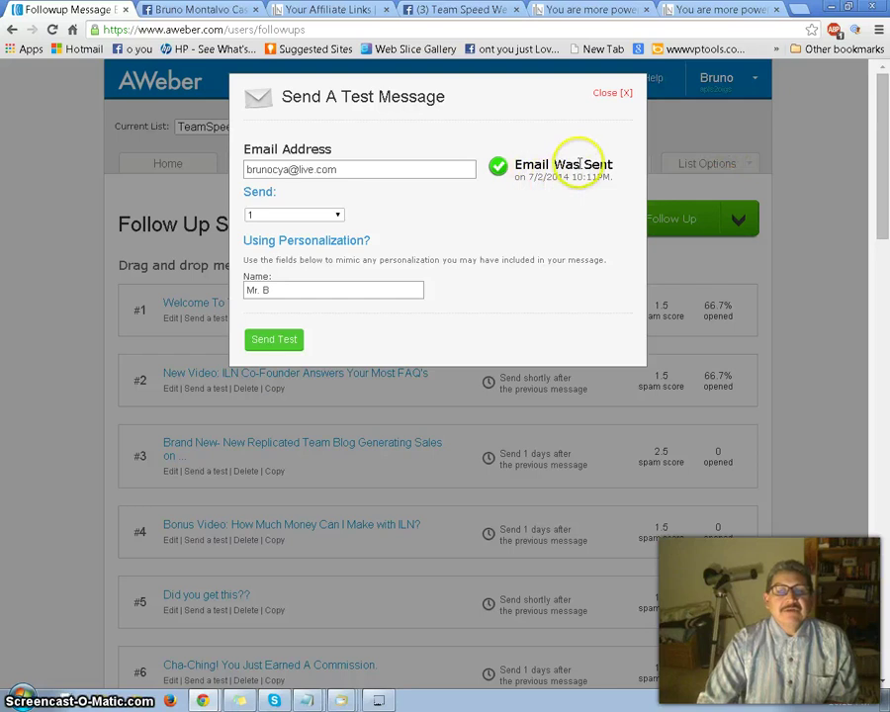
click(613, 92)
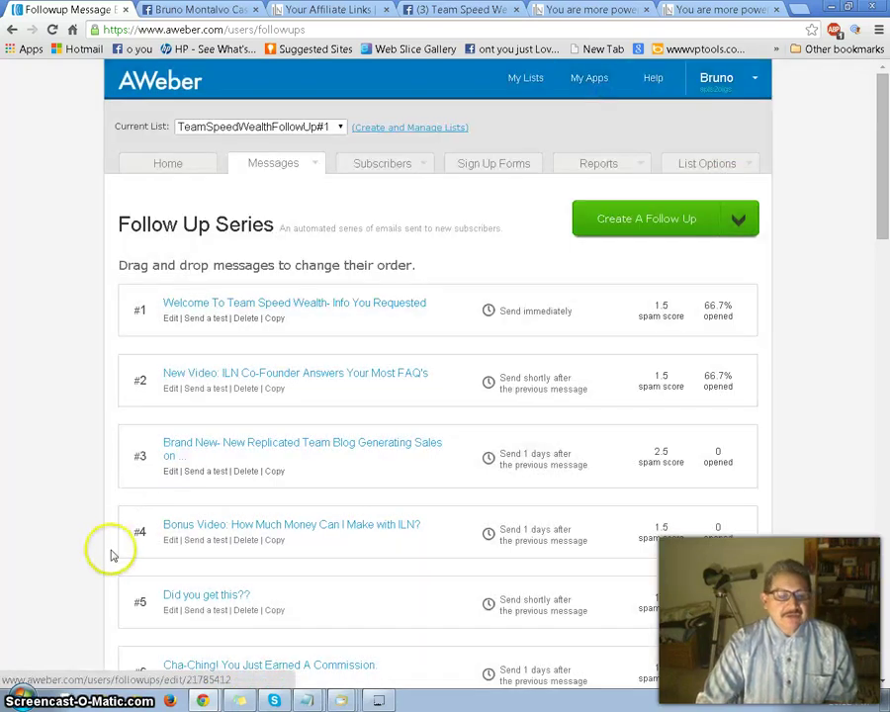
Delete the Cron message from the Windows Live Mail inbox, then minimize the mail window.
mouse_move(343, 704)
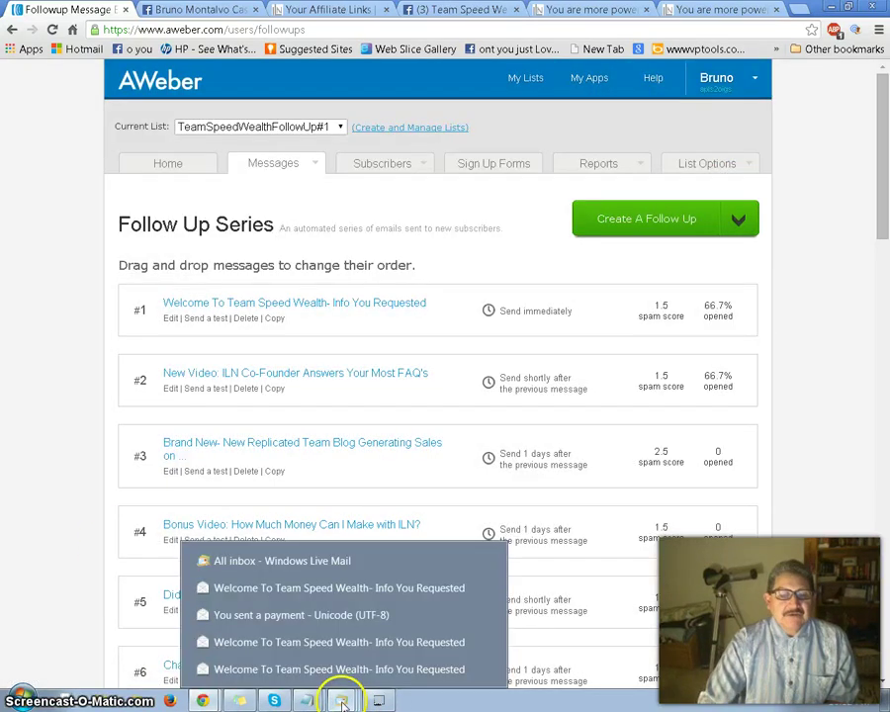
click(225, 563)
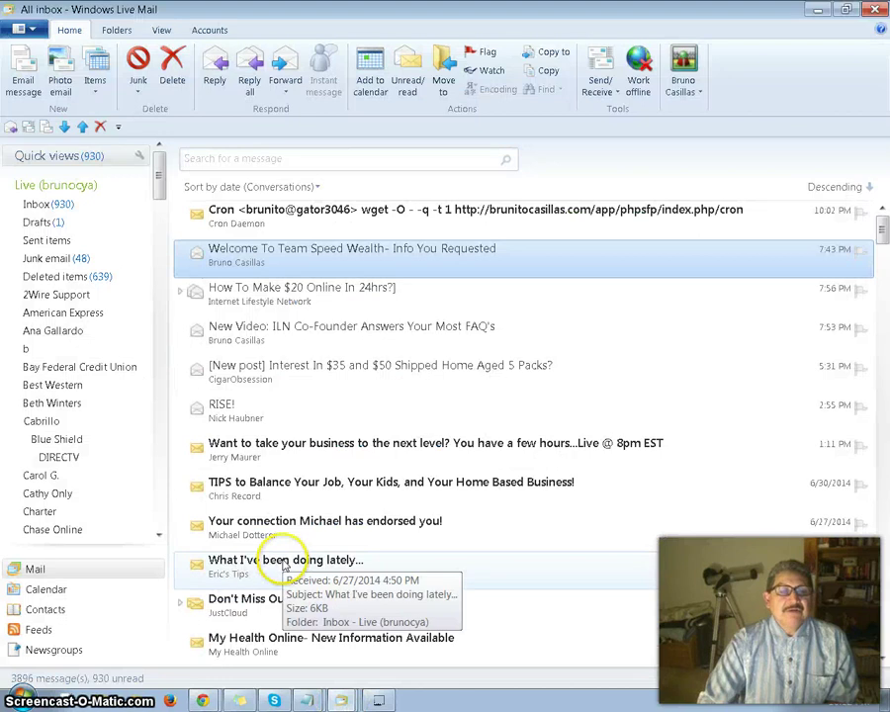
right_click(267, 218)
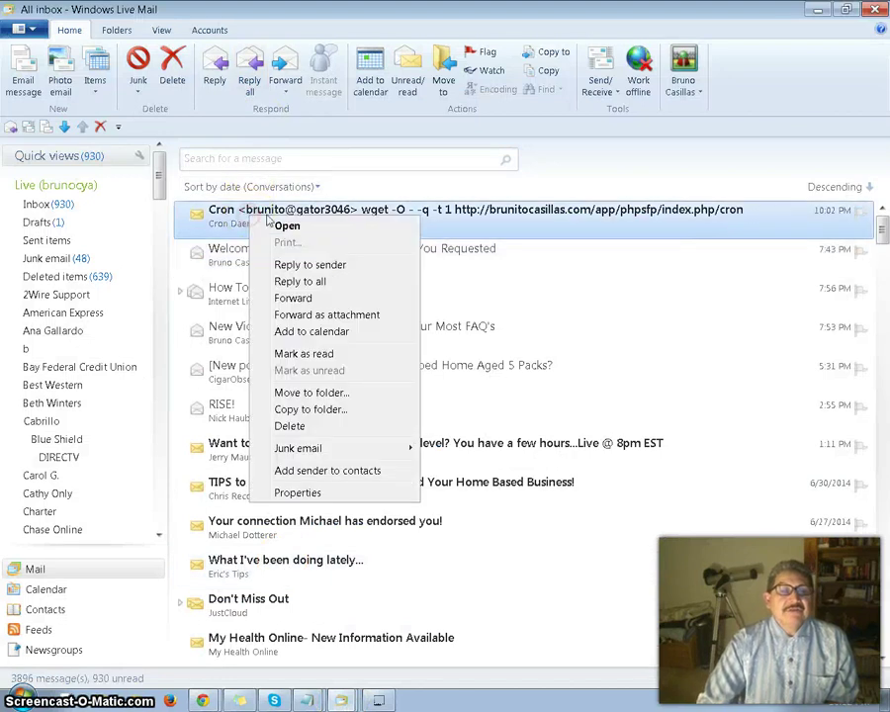
click(290, 426)
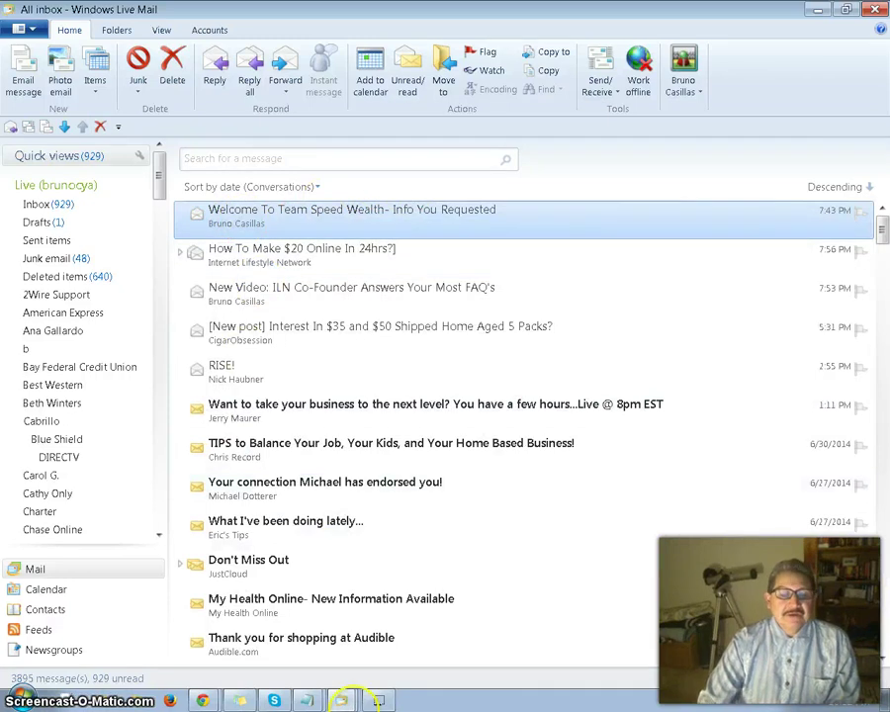
mouse_move(378, 700)
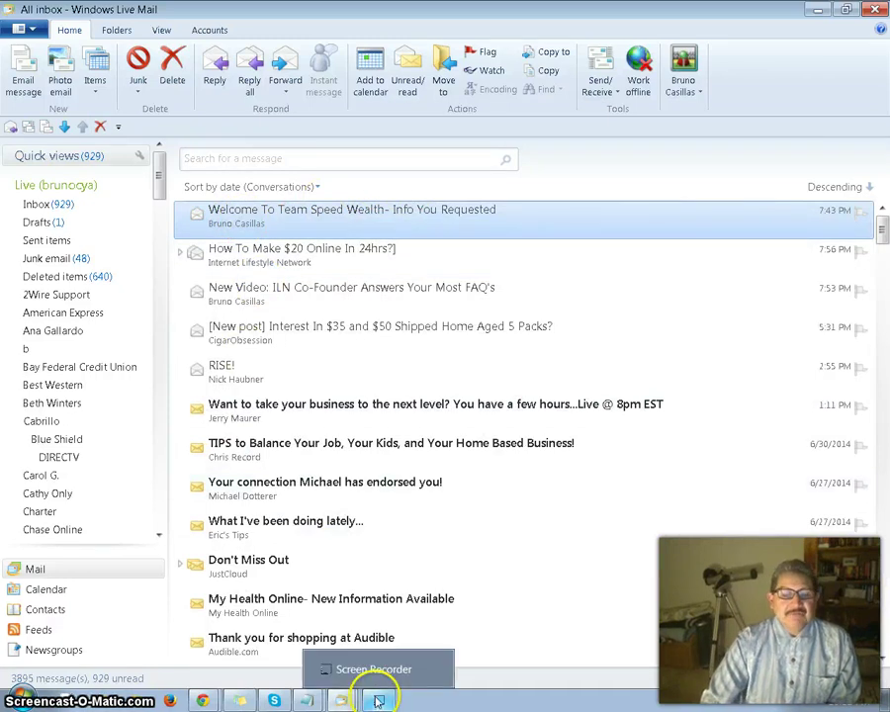
mouse_move(340, 698)
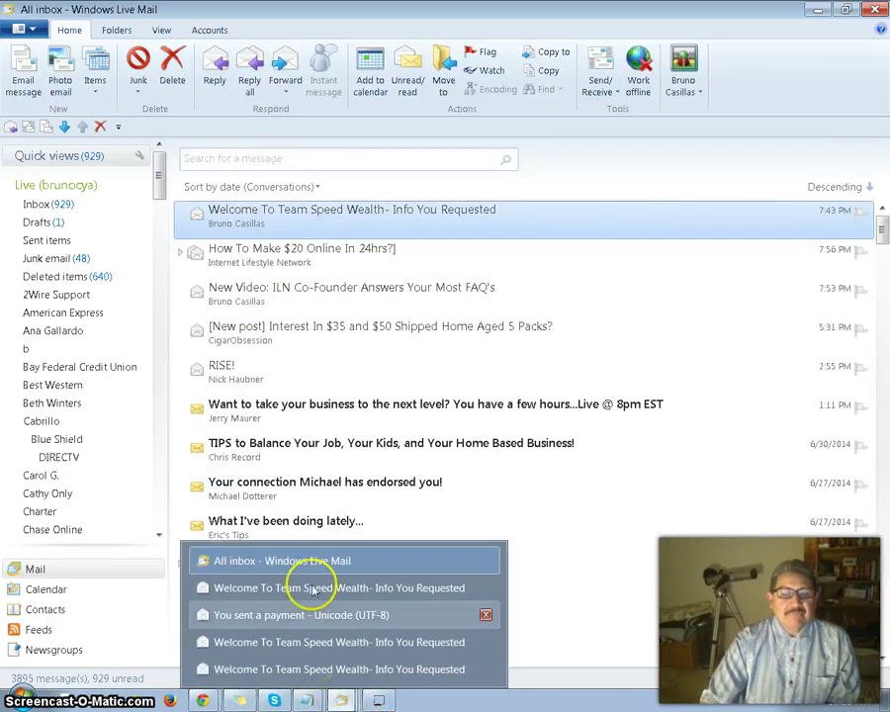
click(818, 9)
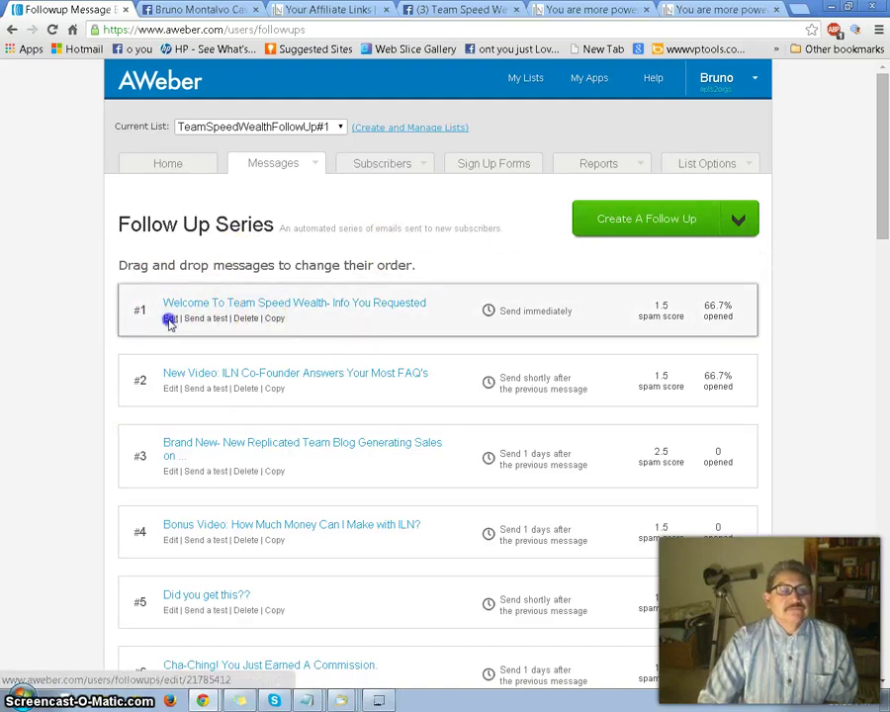
Open the Follow Up #1 Edit page, scroll through it, then return via Messages to Follow Up Series.
click(170, 318)
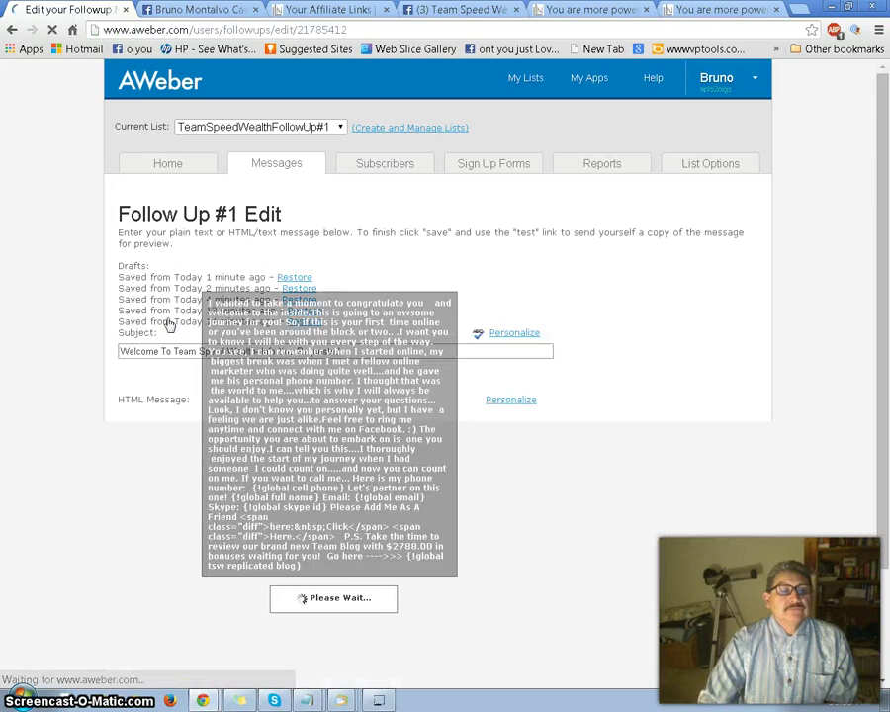
scroll(78, 329, down, 15)
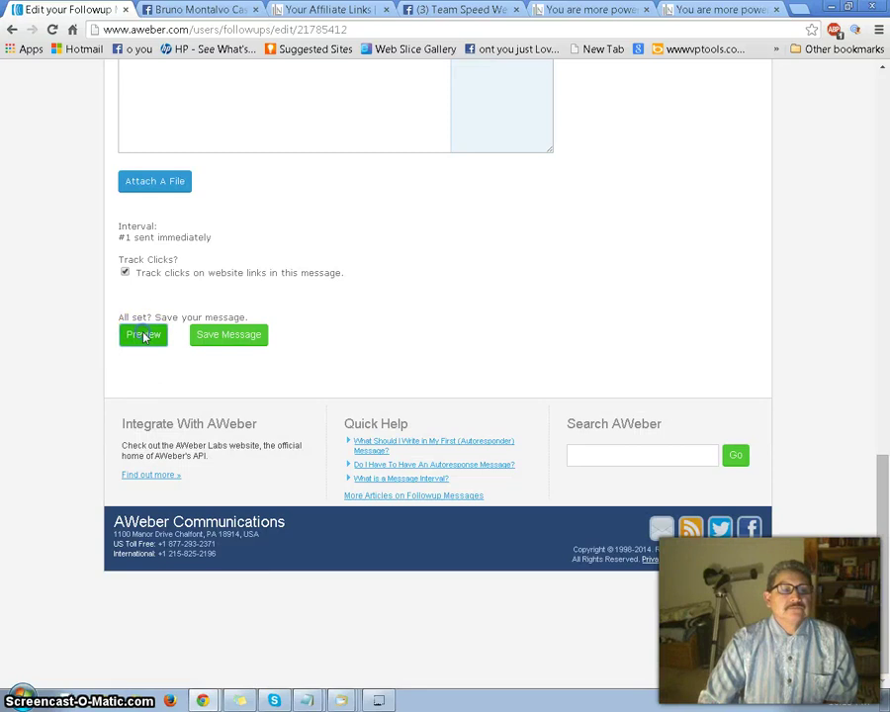
middle_click(75, 332)
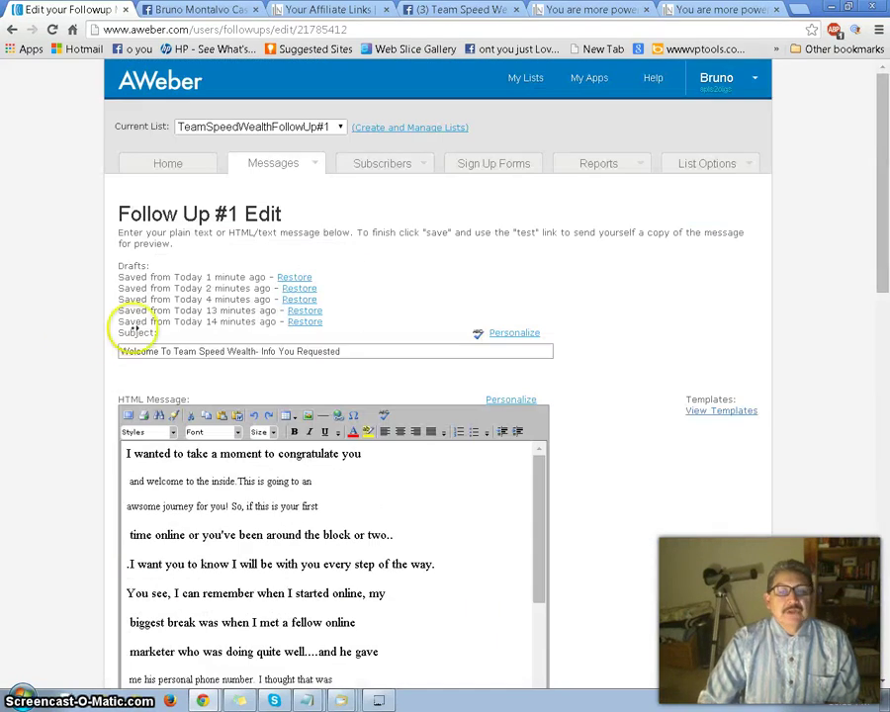
click(55, 262)
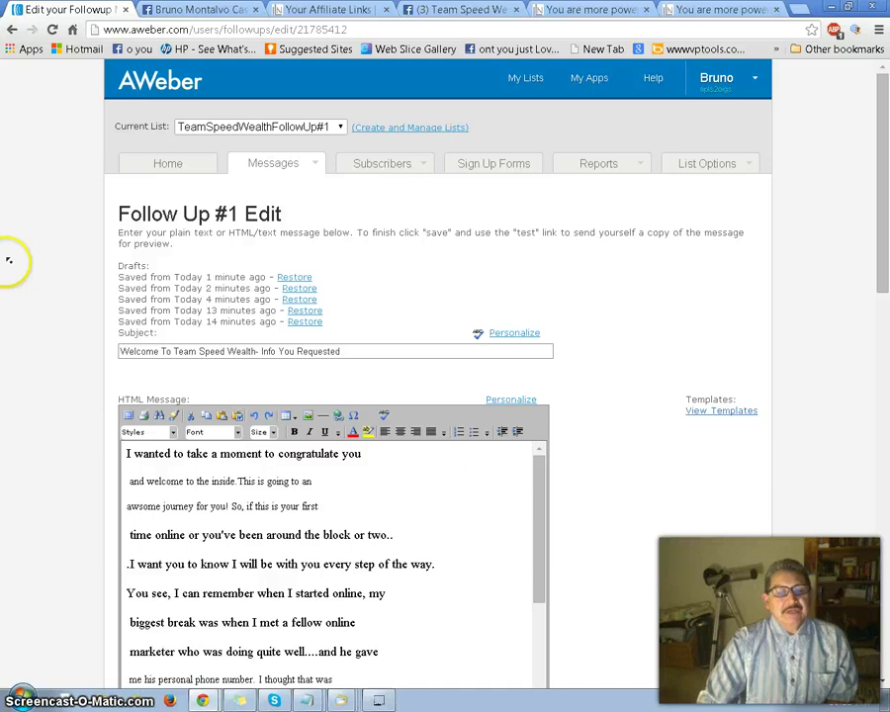
middle_click(69, 318)
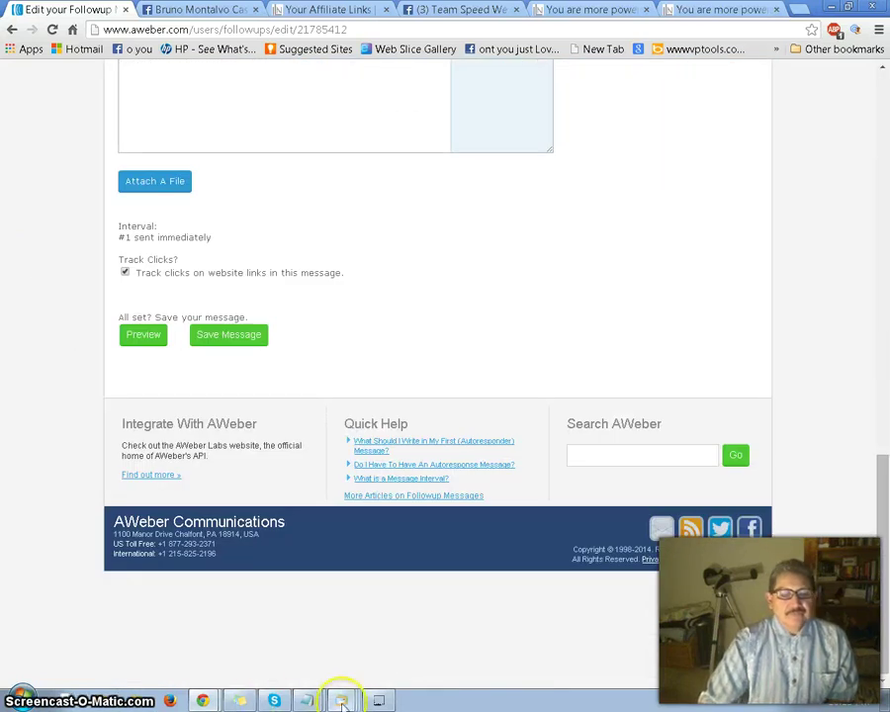
scroll(57, 420, up, 5)
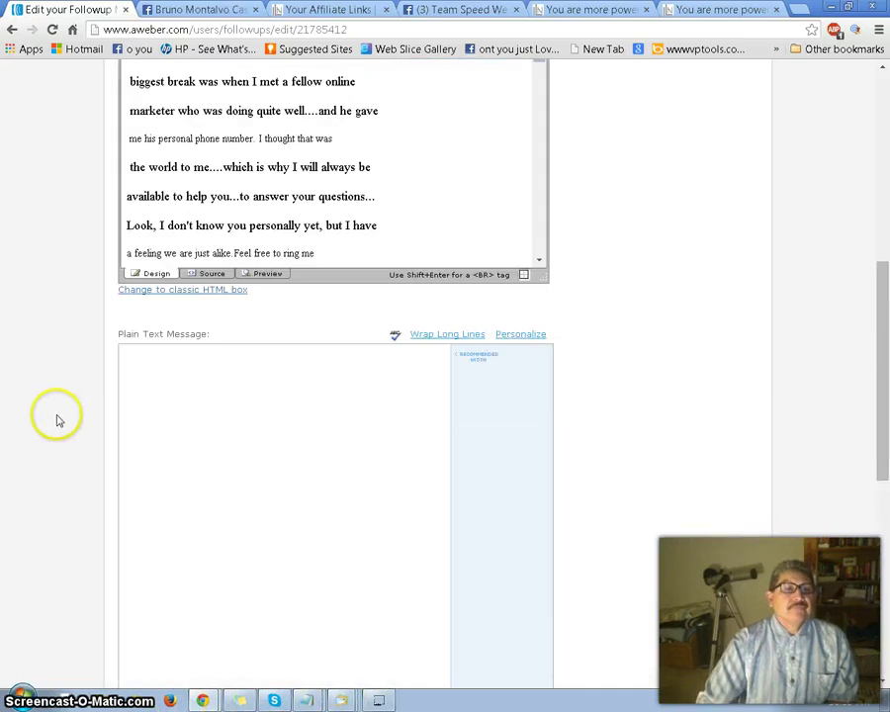
scroll(58, 420, up, 10)
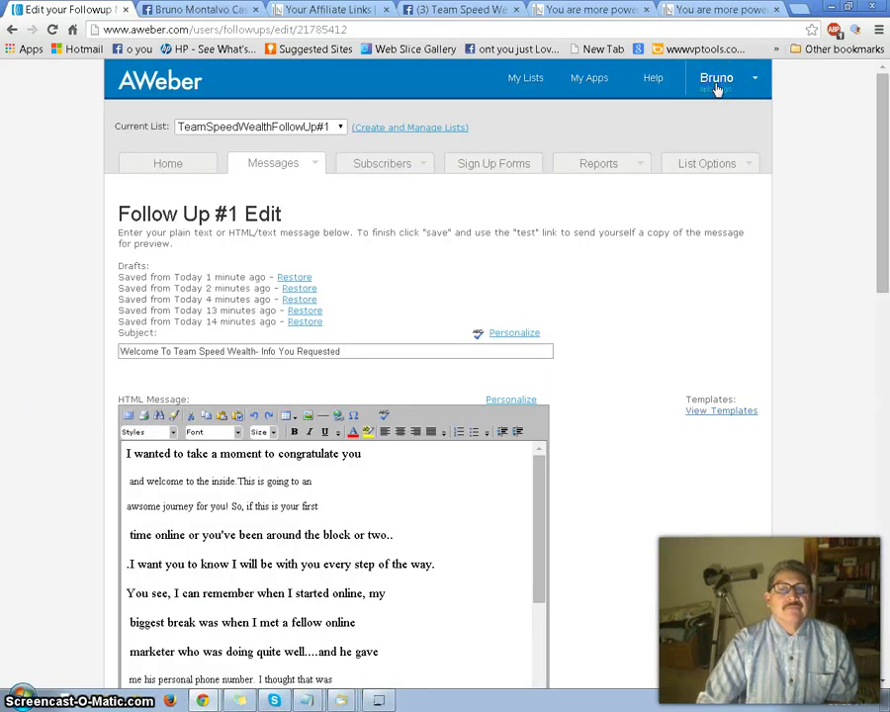
click(718, 89)
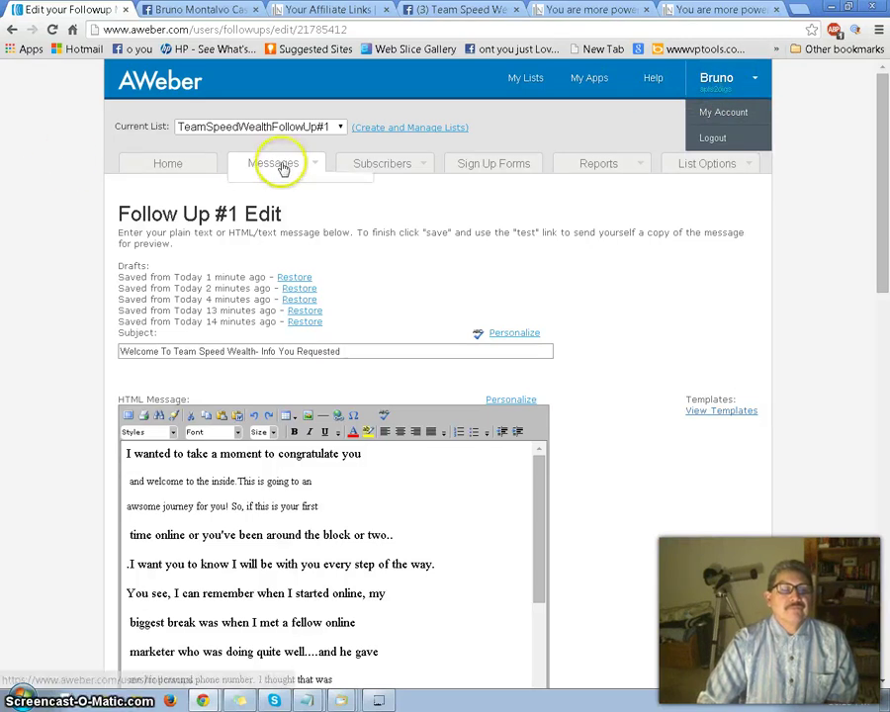
mouse_move(278, 176)
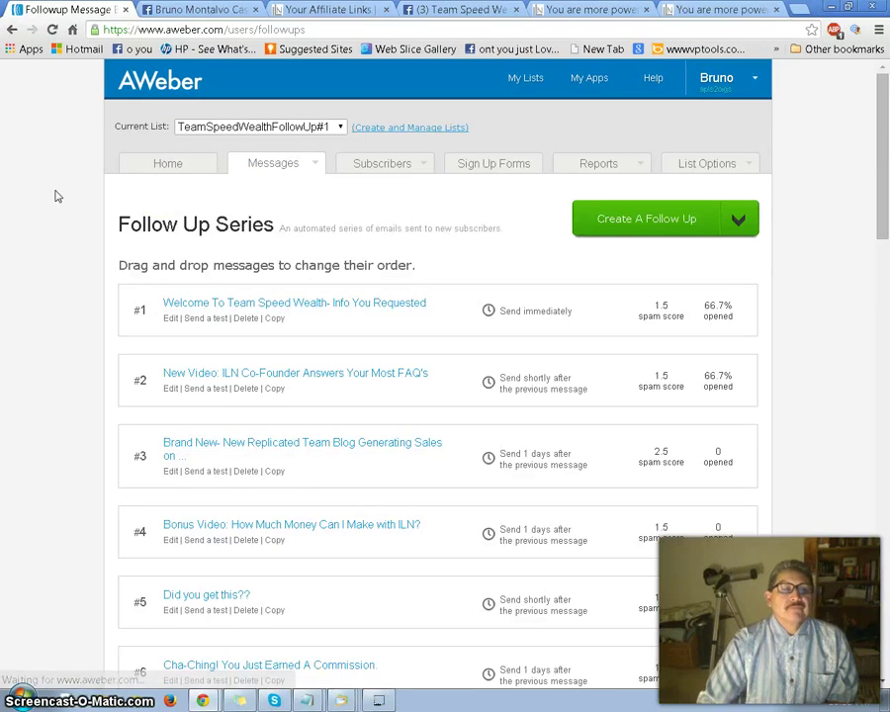
scroll(805, 352, down, 3)
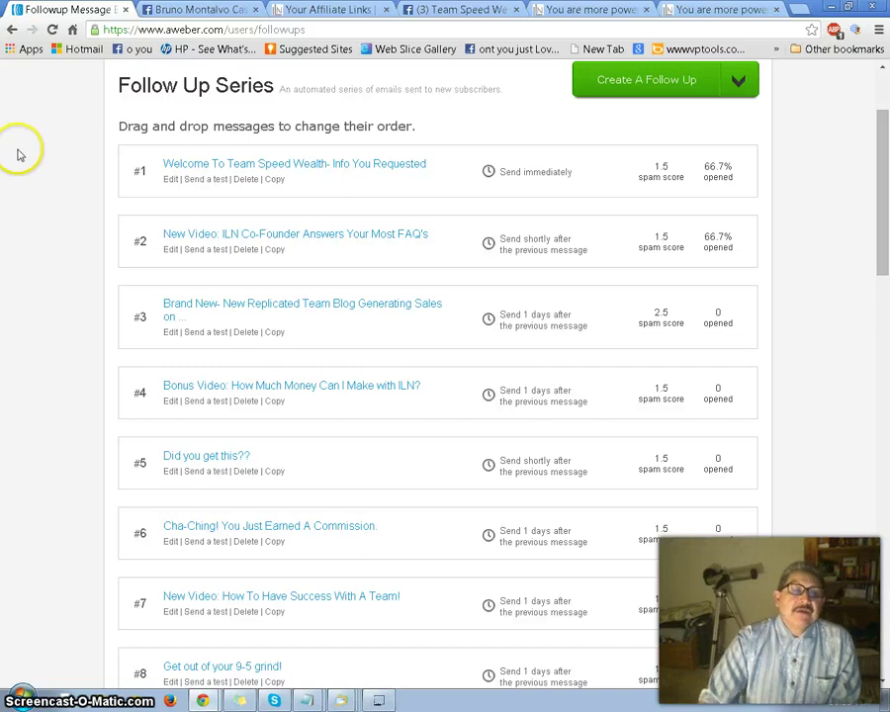
scroll(22, 146, down, 6)
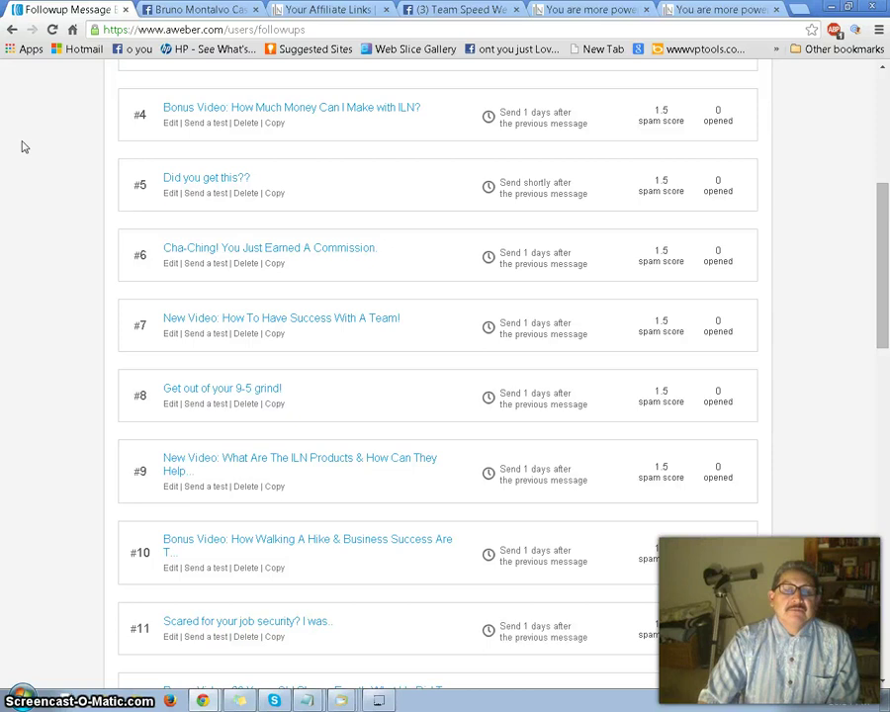
scroll(25, 146, down, 10)
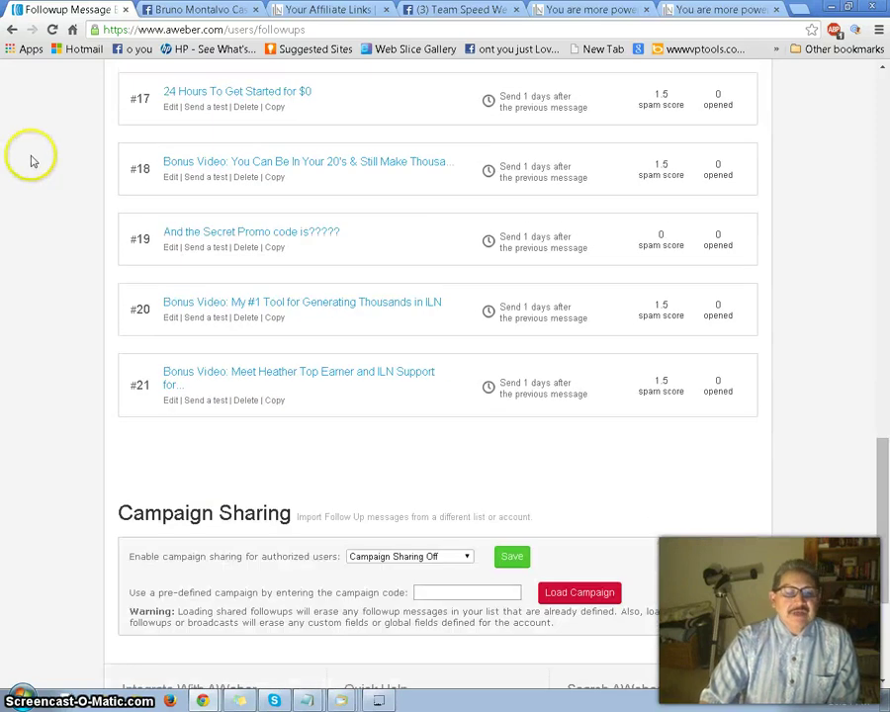
scroll(62, 385, up, 10)
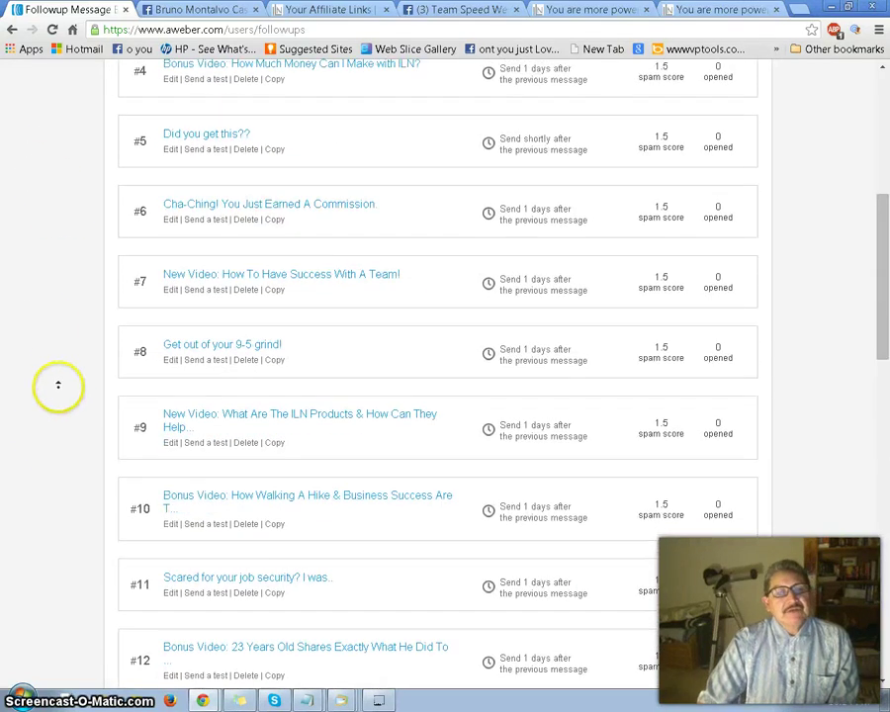
scroll(59, 376, up, 10)
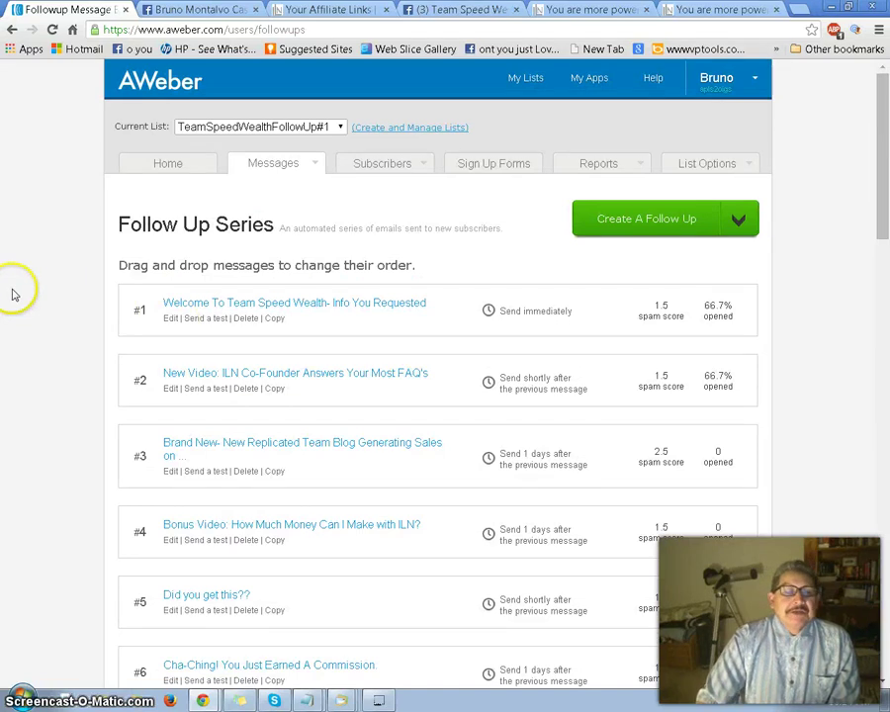
scroll(65, 323, down, 2)
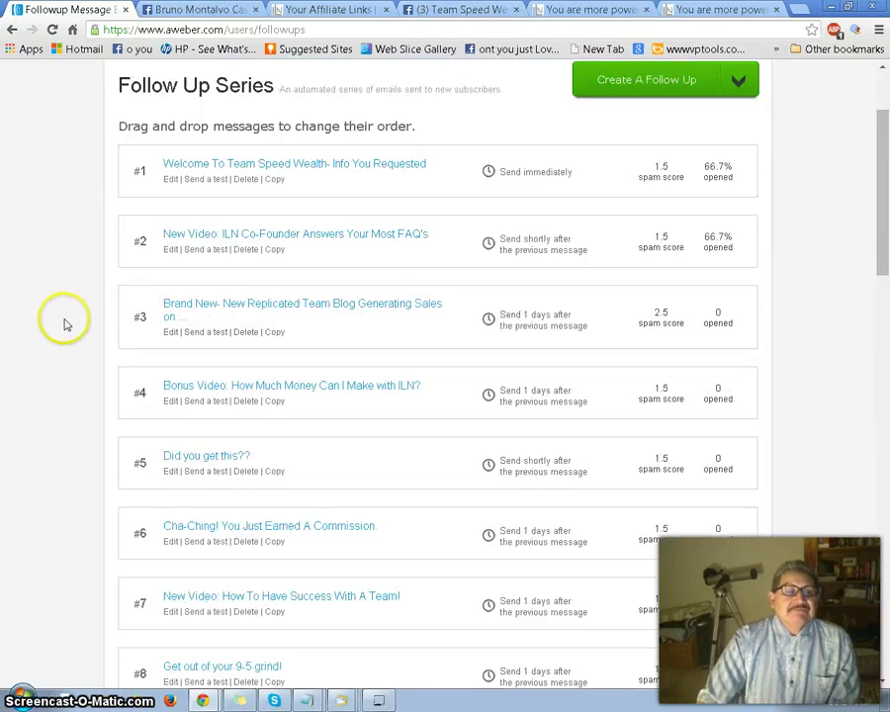
scroll(84, 242, down, 4)
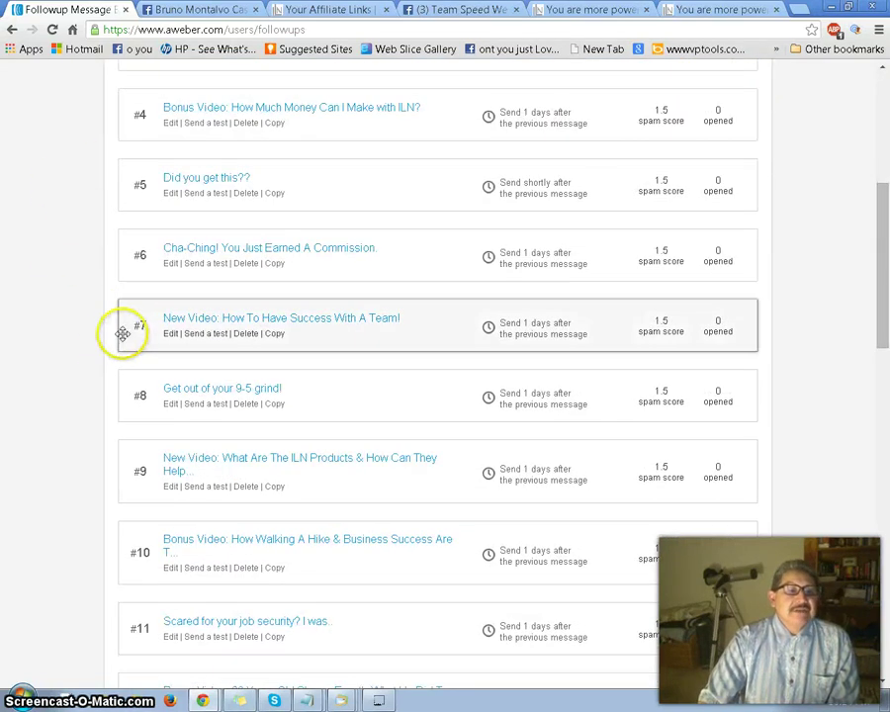
scroll(84, 381, down, 1)
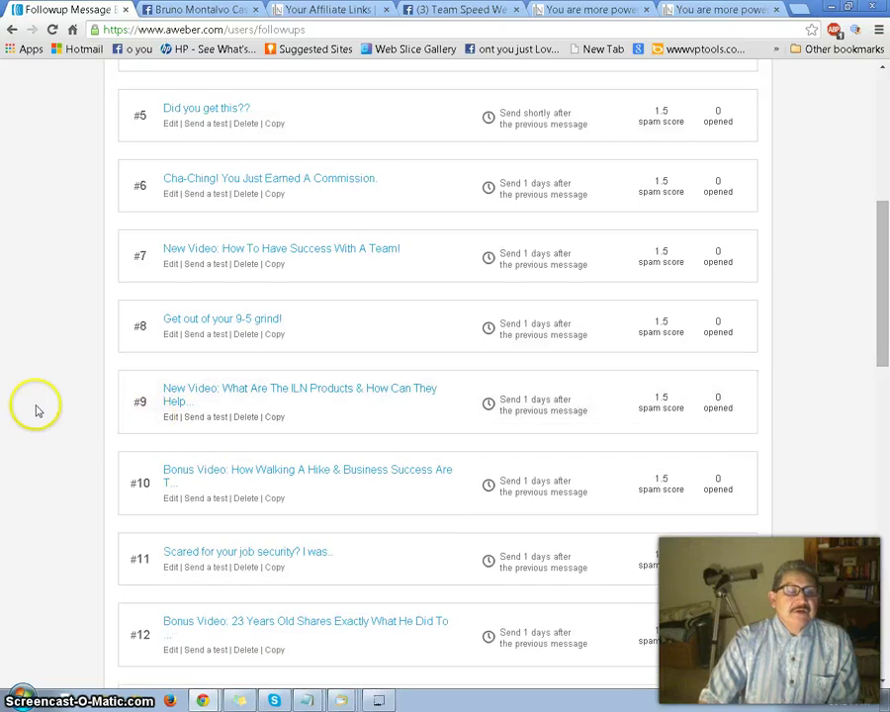
scroll(55, 376, up, 7)
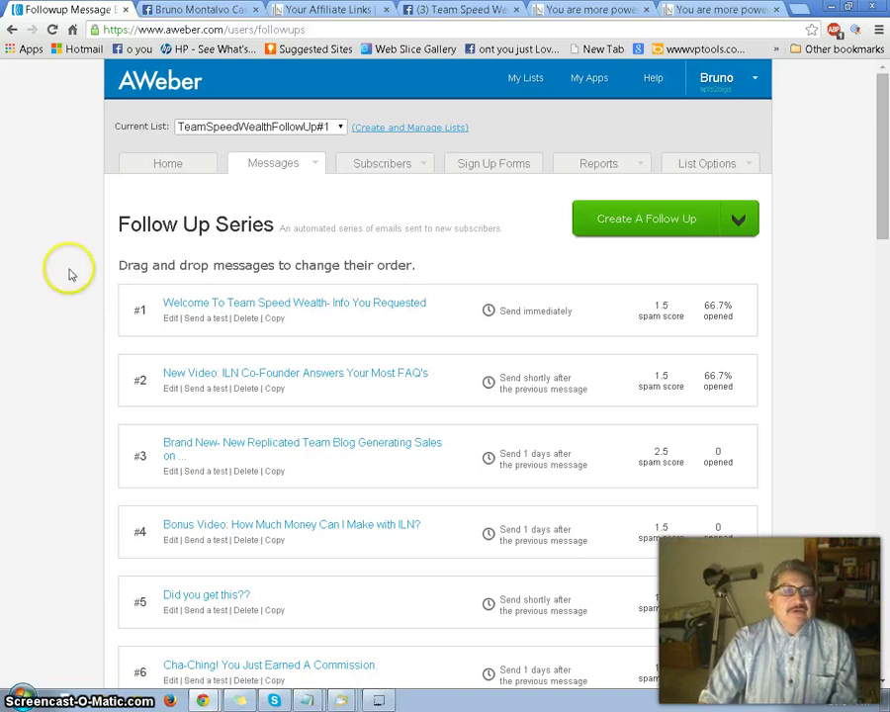
scroll(69, 275, down, 13)
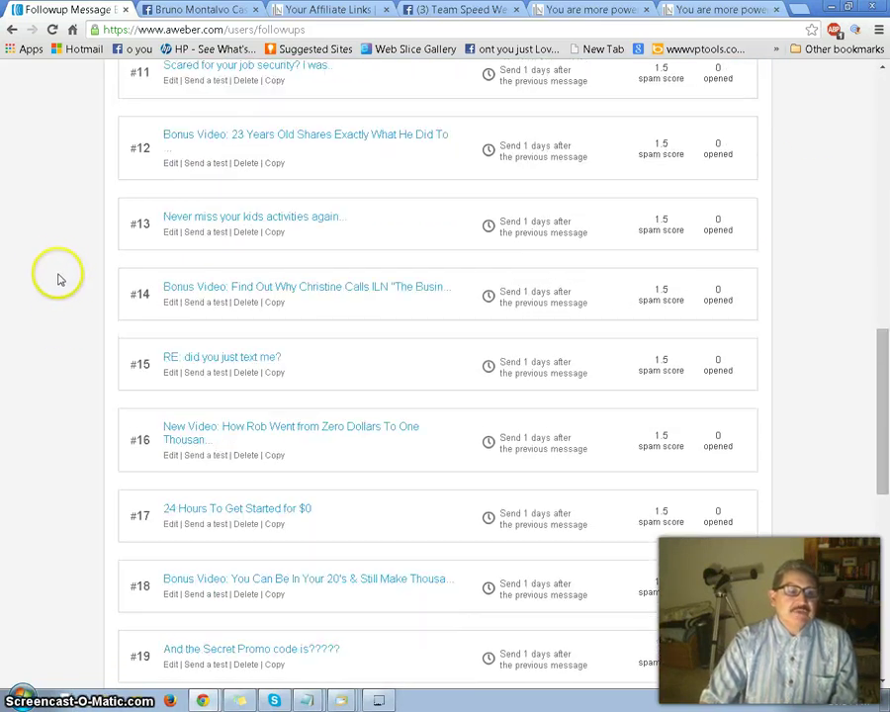
scroll(61, 277, down, 3)
scroll(68, 273, up, 12)
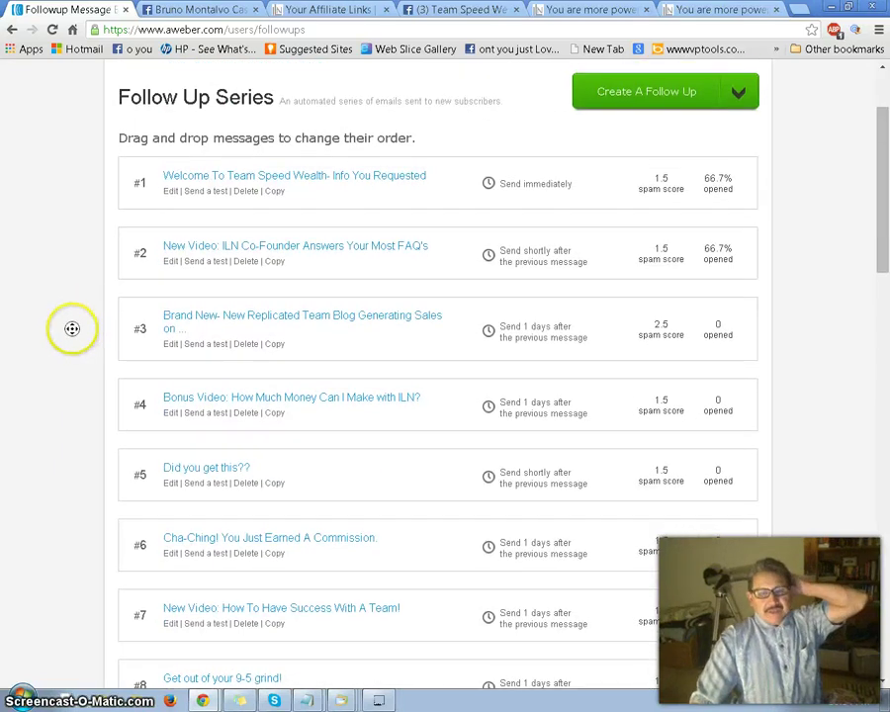
scroll(75, 324, up, 1)
scroll(95, 397, down, 5)
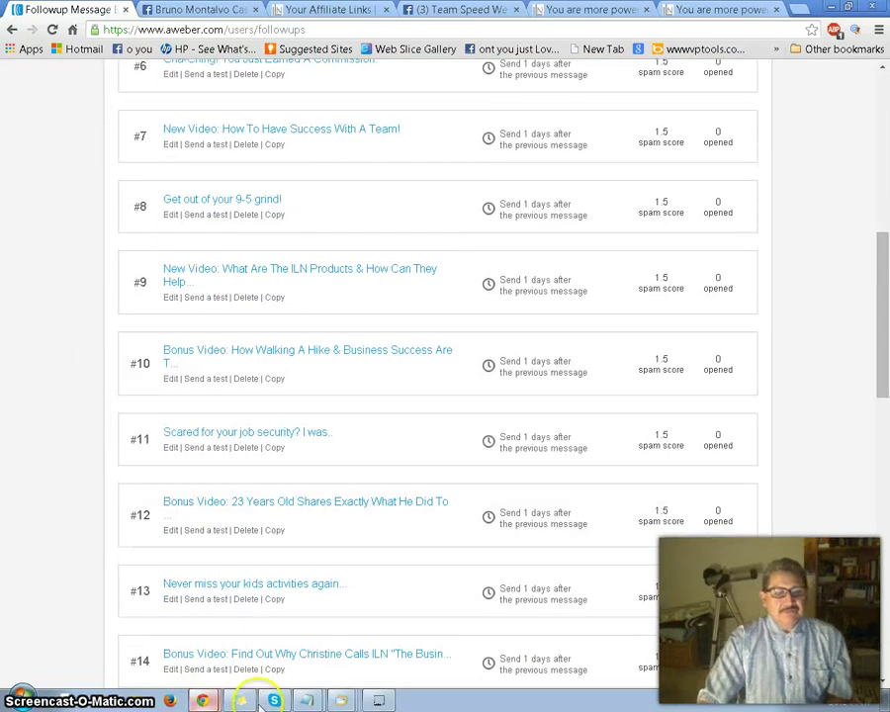
mouse_move(343, 698)
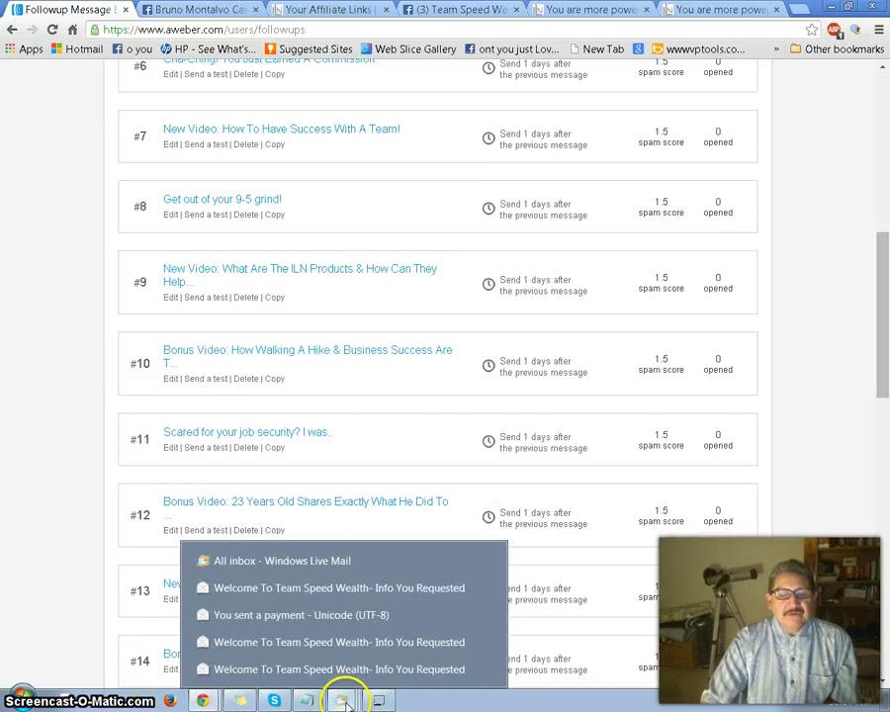
click(296, 502)
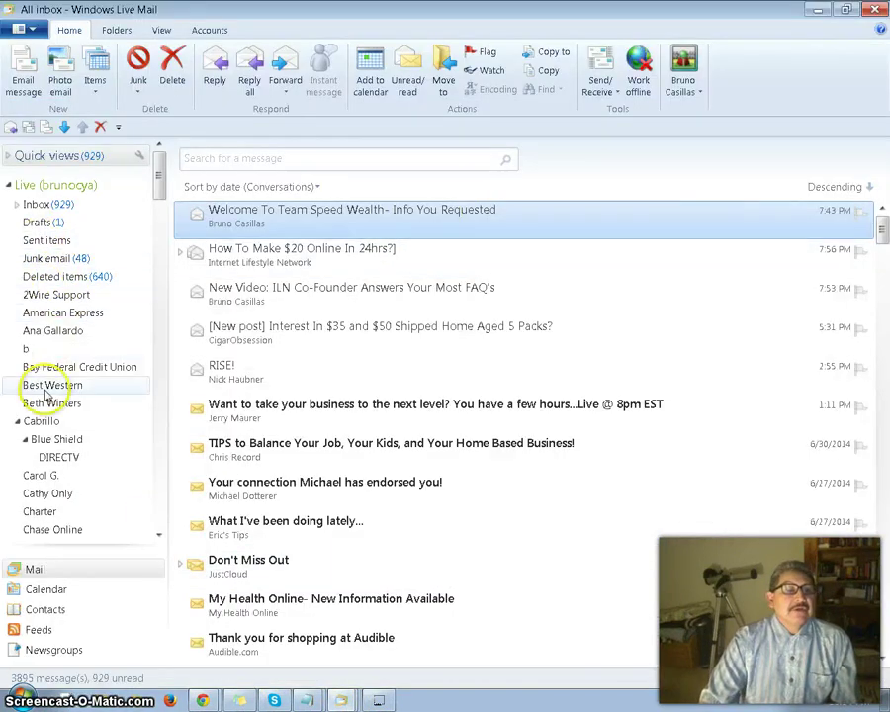
click(813, 10)
scroll(61, 504, up, 10)
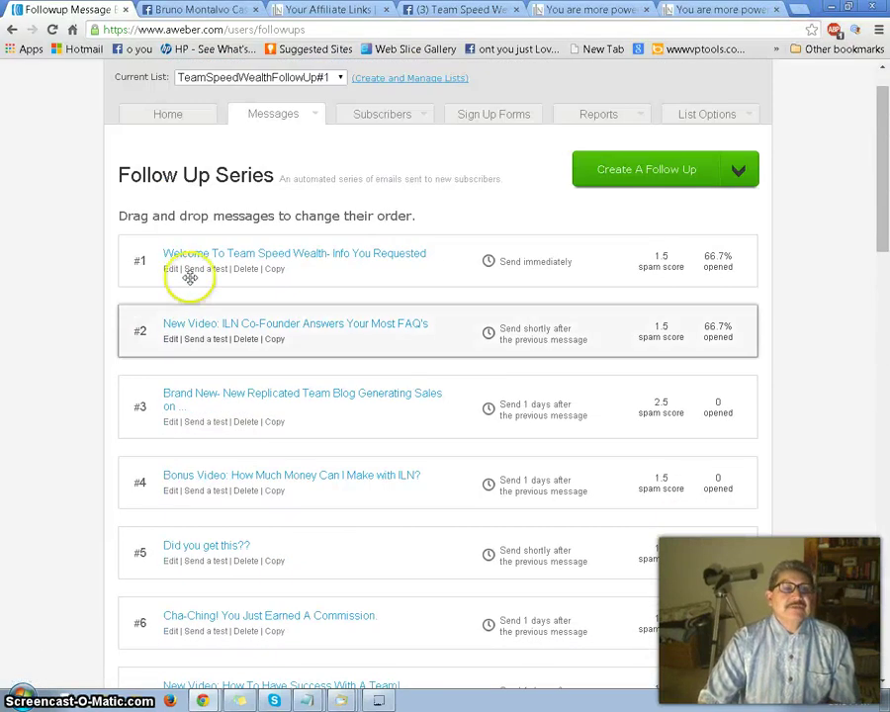
click(193, 270)
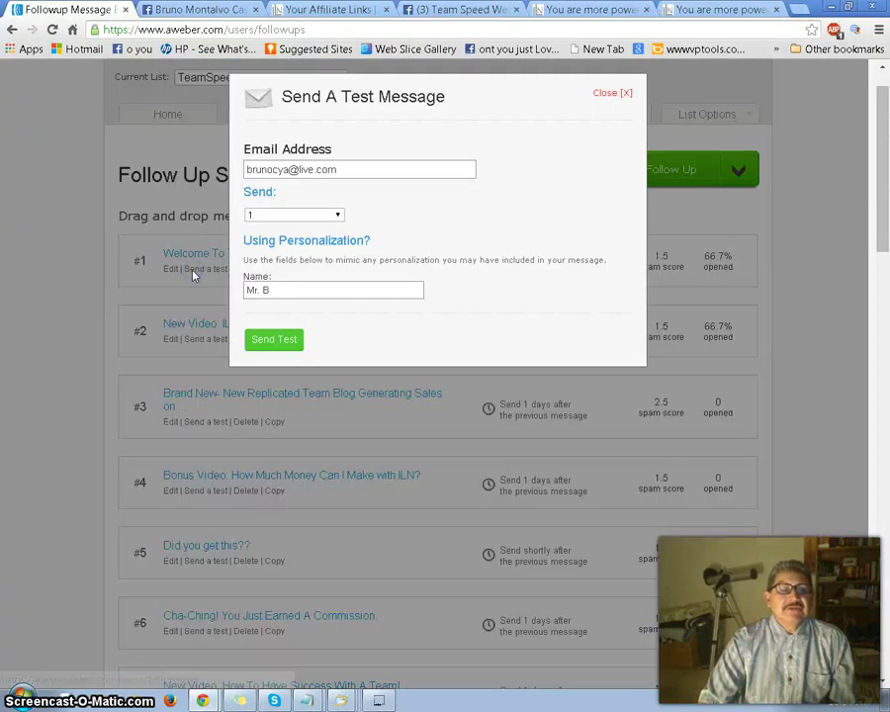
click(265, 342)
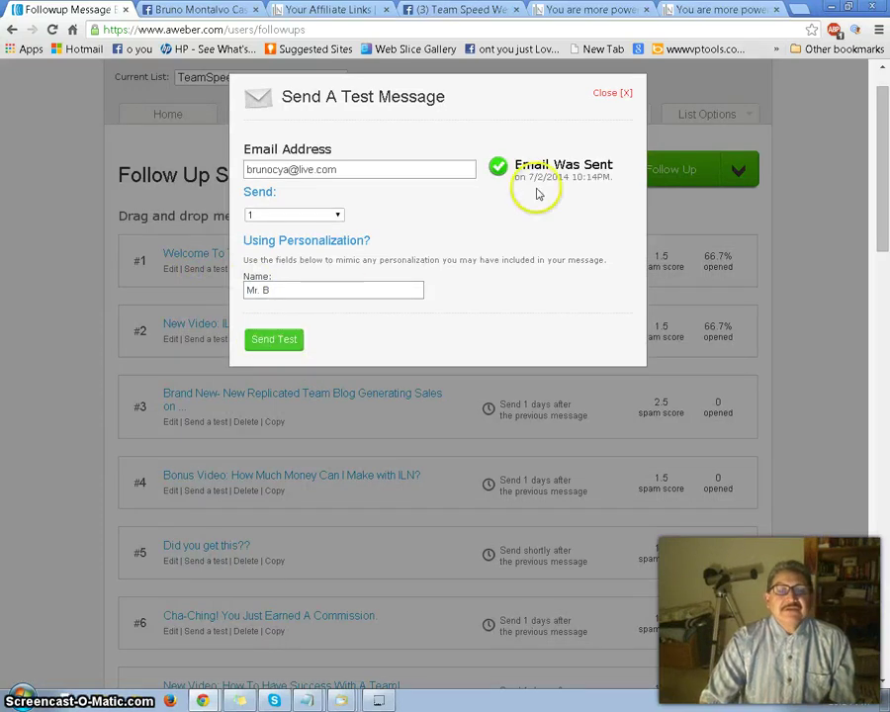
click(609, 92)
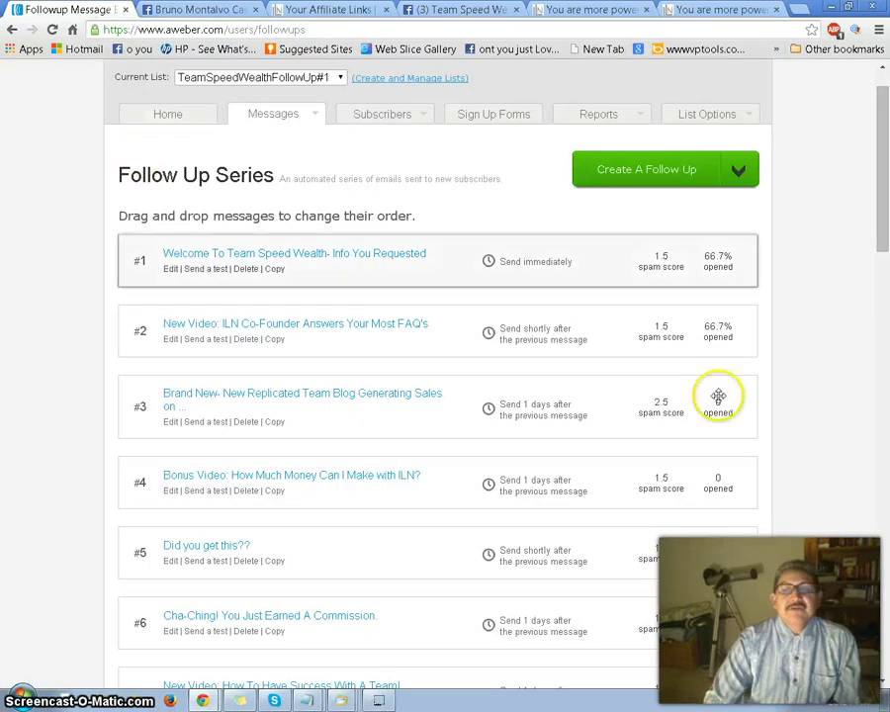
scroll(849, 373, up, 1)
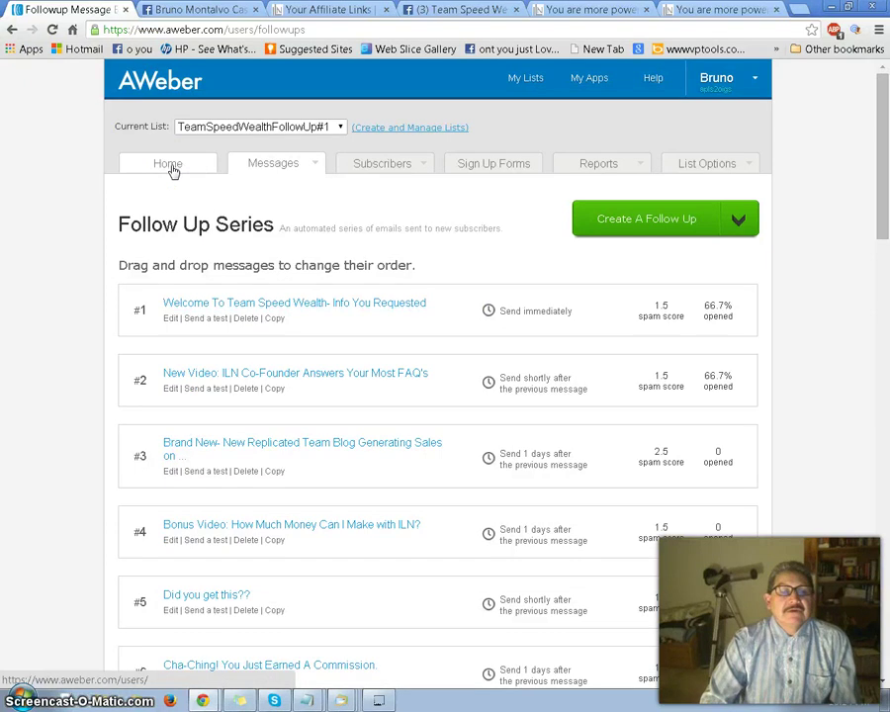
scroll(61, 300, down, 4)
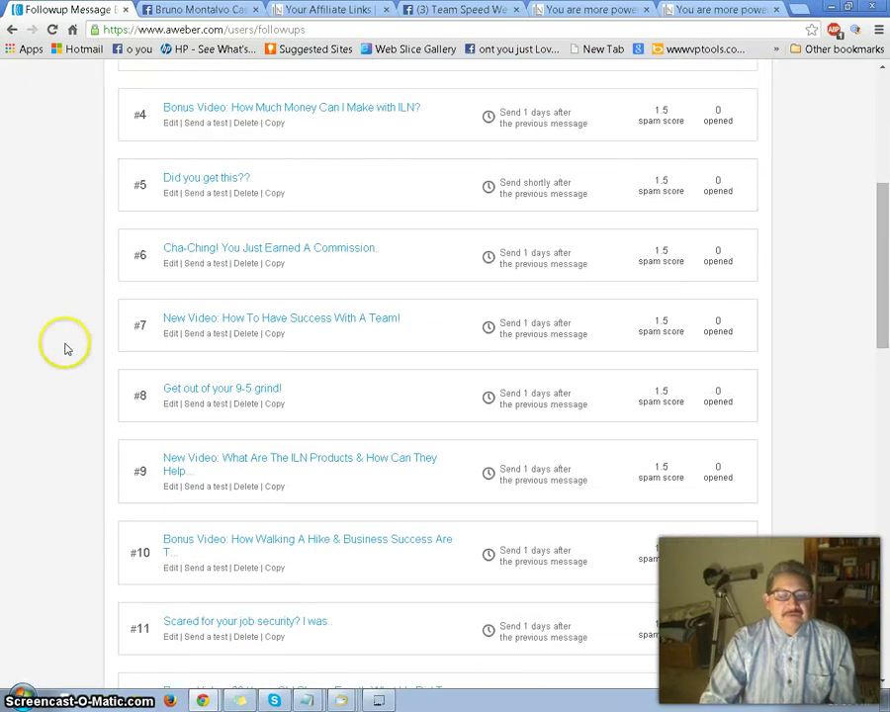
mouse_move(340, 696)
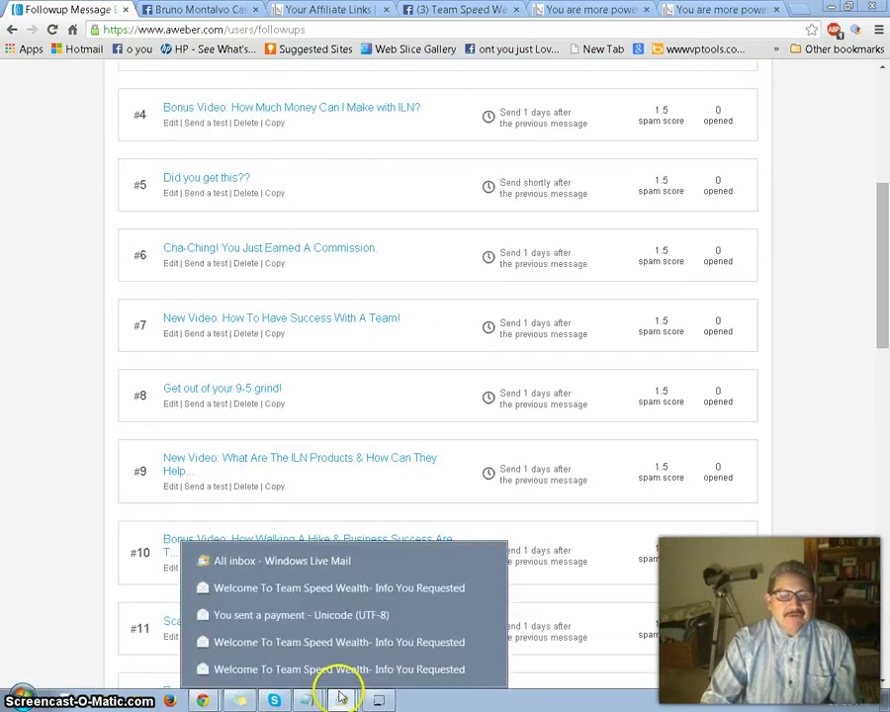
Open the 'Welcome To Team Speed Wealth' test email in Windows Live Mail and read through it.
click(293, 551)
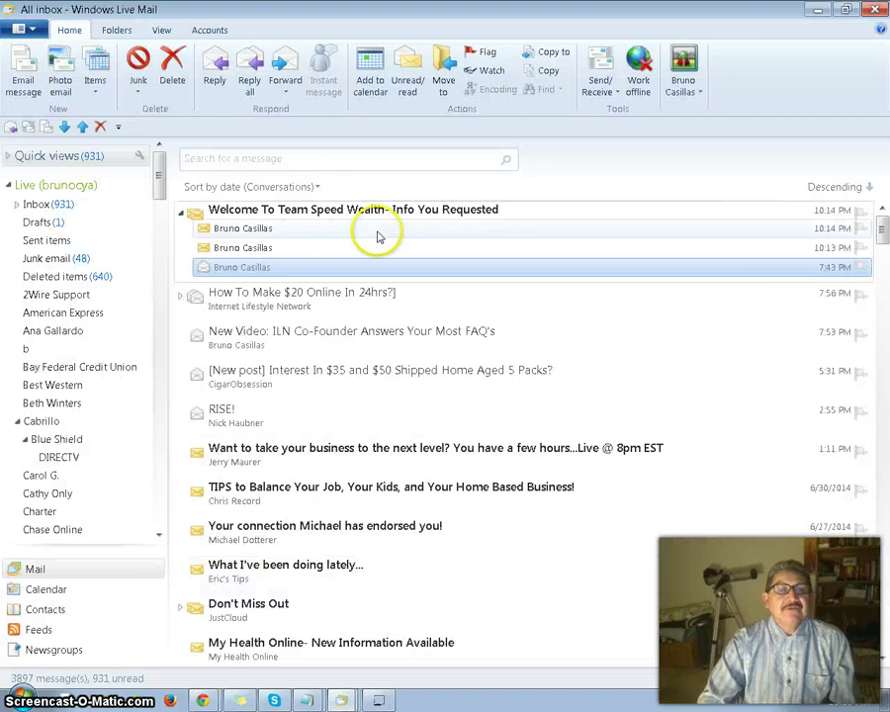
double_click(339, 205)
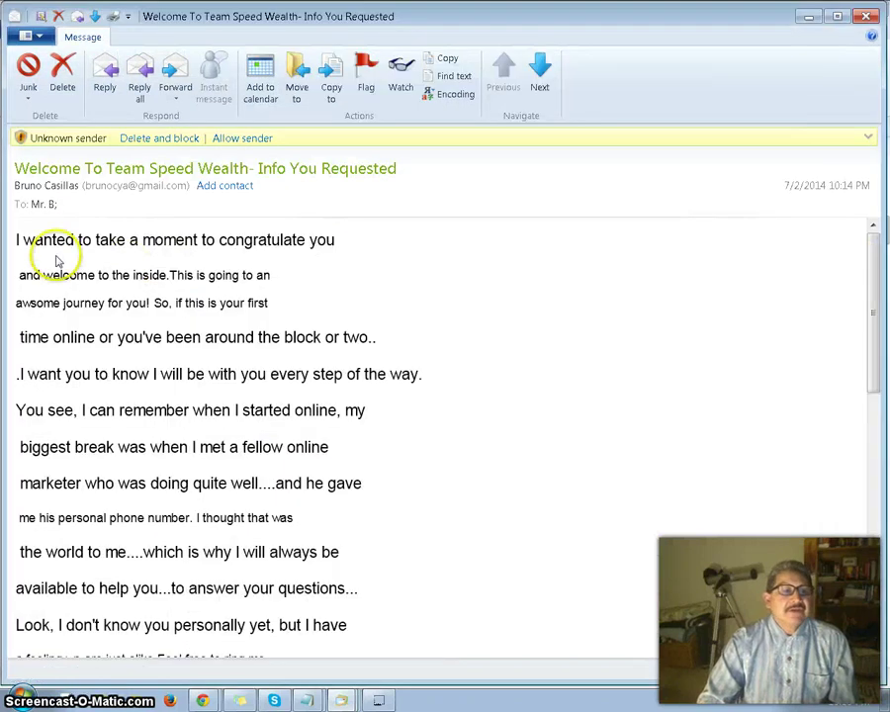
scroll(257, 354, down, 3)
scroll(266, 357, down, 3)
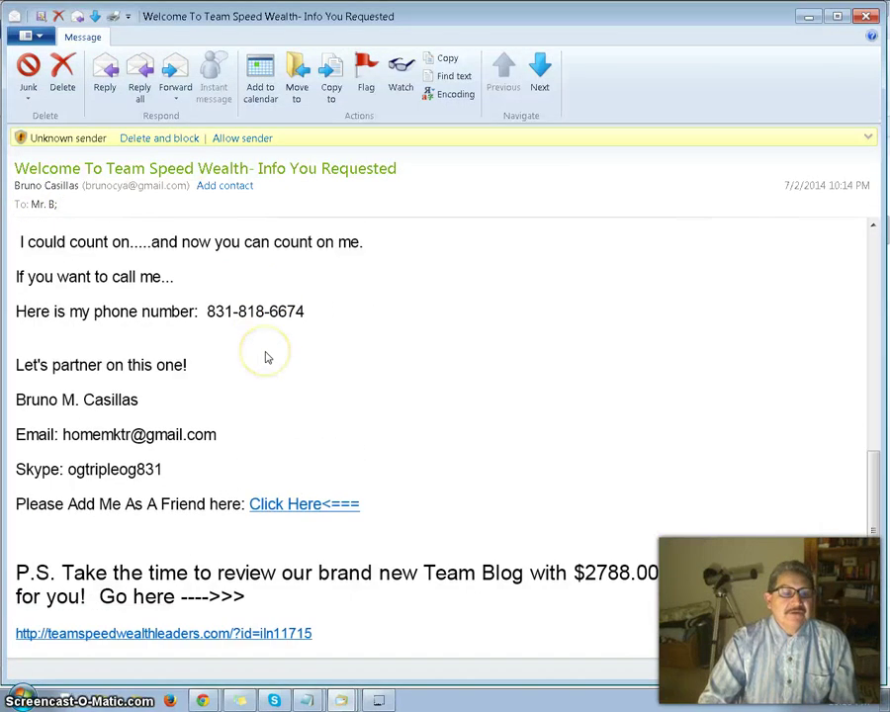
scroll(297, 363, up, 2)
scroll(308, 364, up, 5)
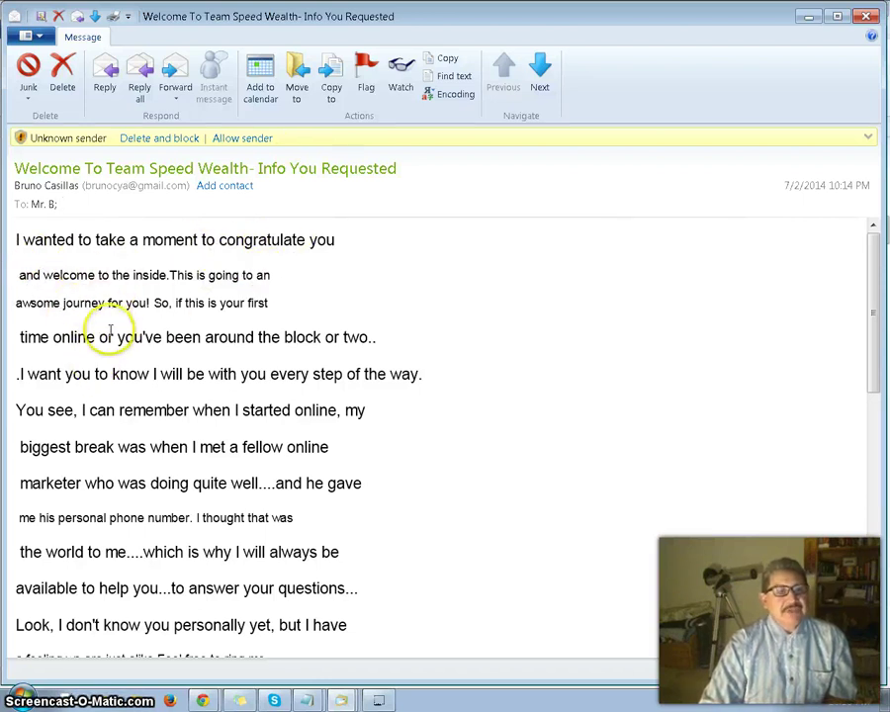
scroll(116, 326, down, 3)
scroll(115, 326, down, 9)
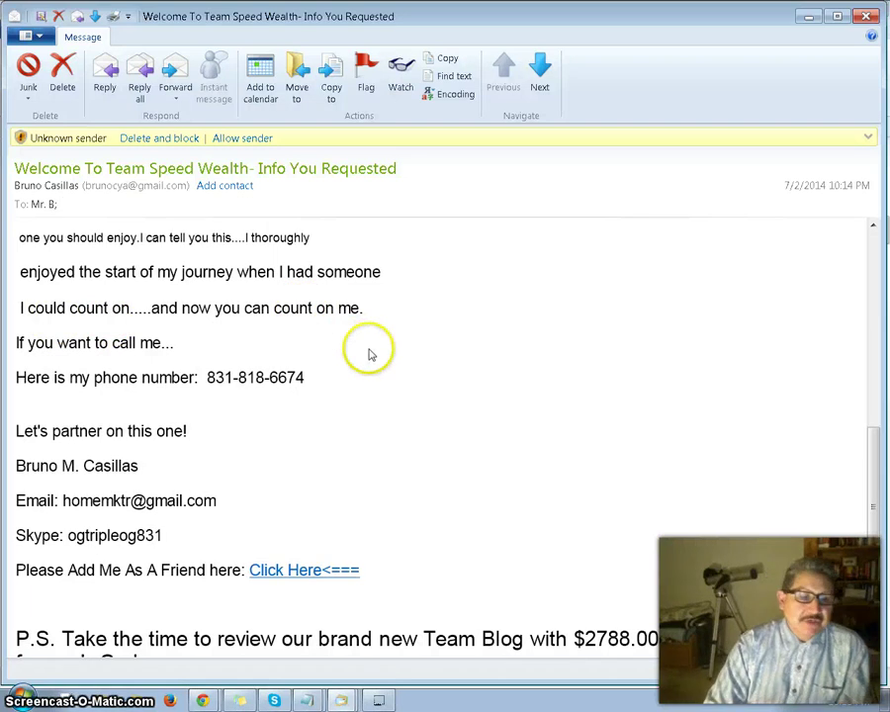
scroll(368, 354, down, 3)
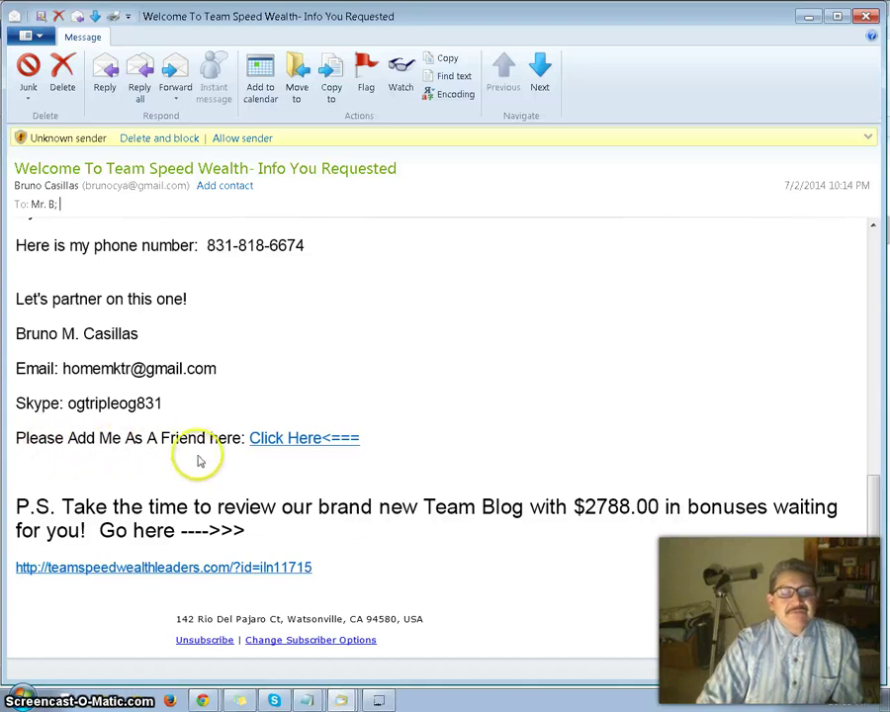
Check the email's 'Click Here' friend link opens Facebook, close that tab, and return to the inbox.
click(291, 441)
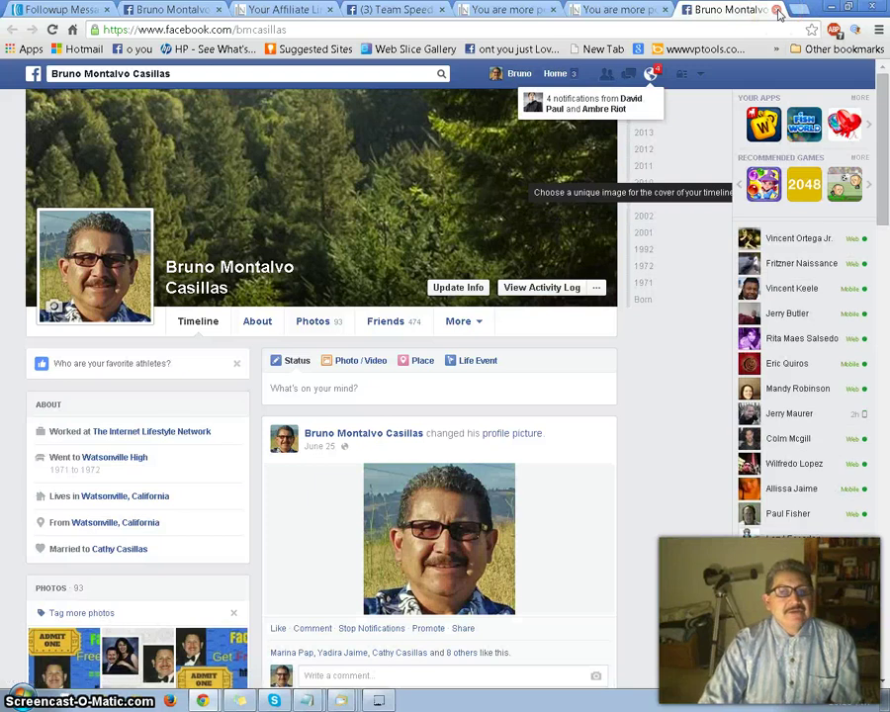
click(777, 10)
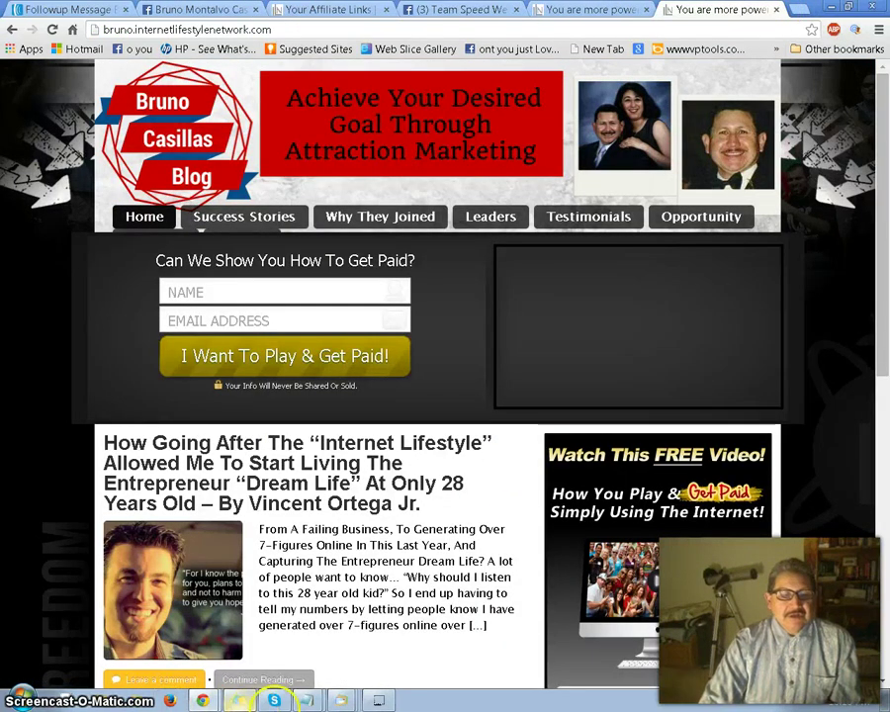
click(337, 700)
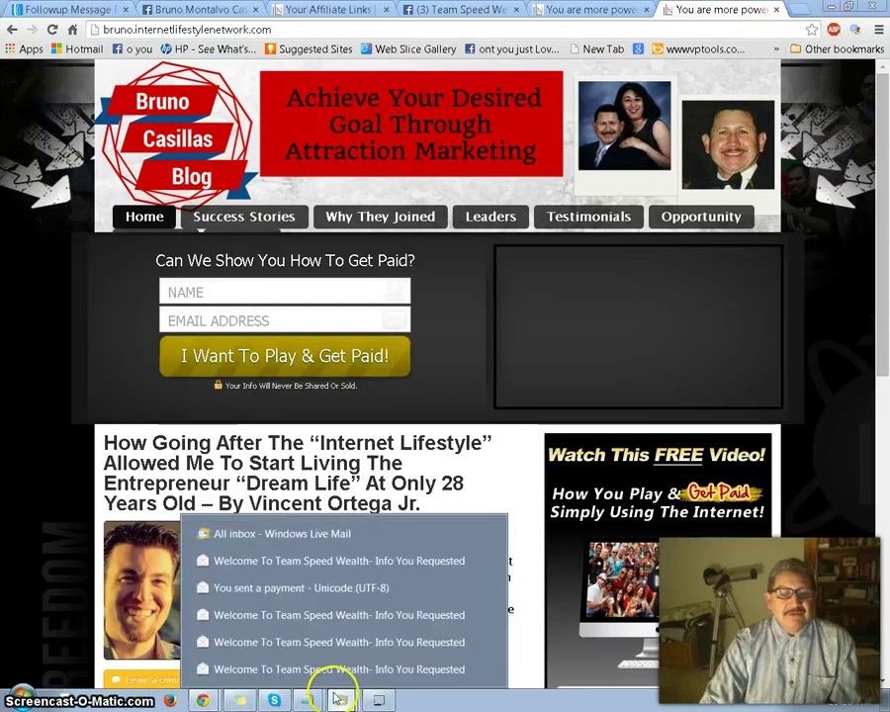
click(254, 532)
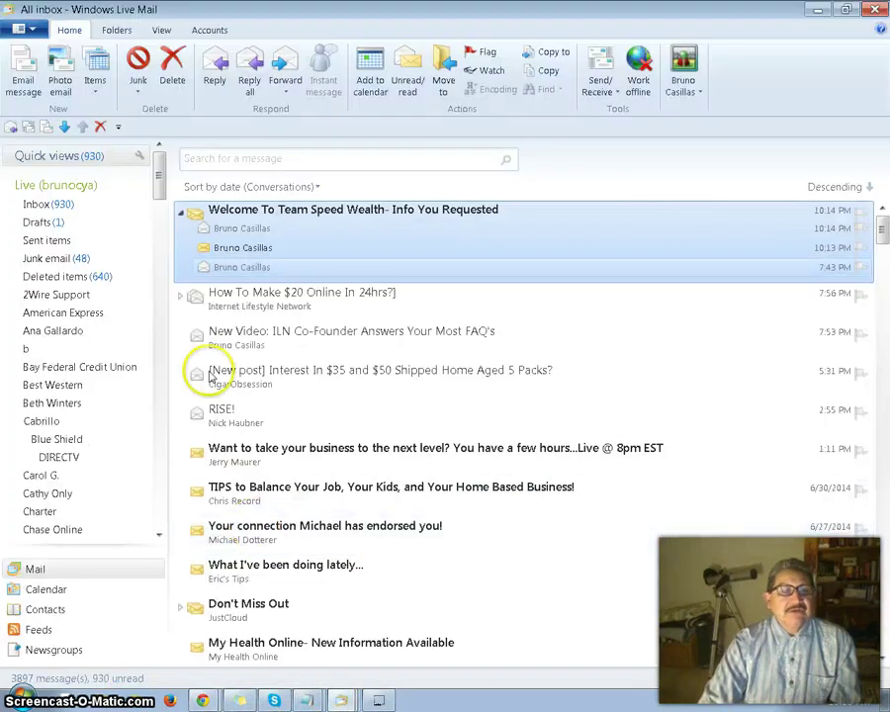
Reopen the Welcome email and follow the teamspeedwealthleaders.com link in its P.S.
double_click(242, 216)
scroll(172, 353, down, 10)
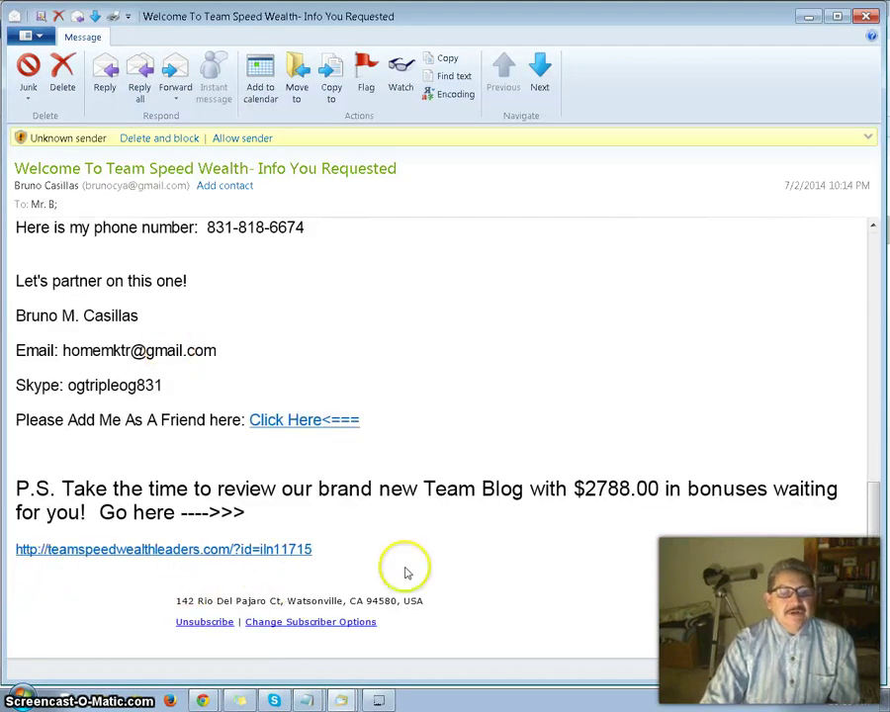
click(177, 557)
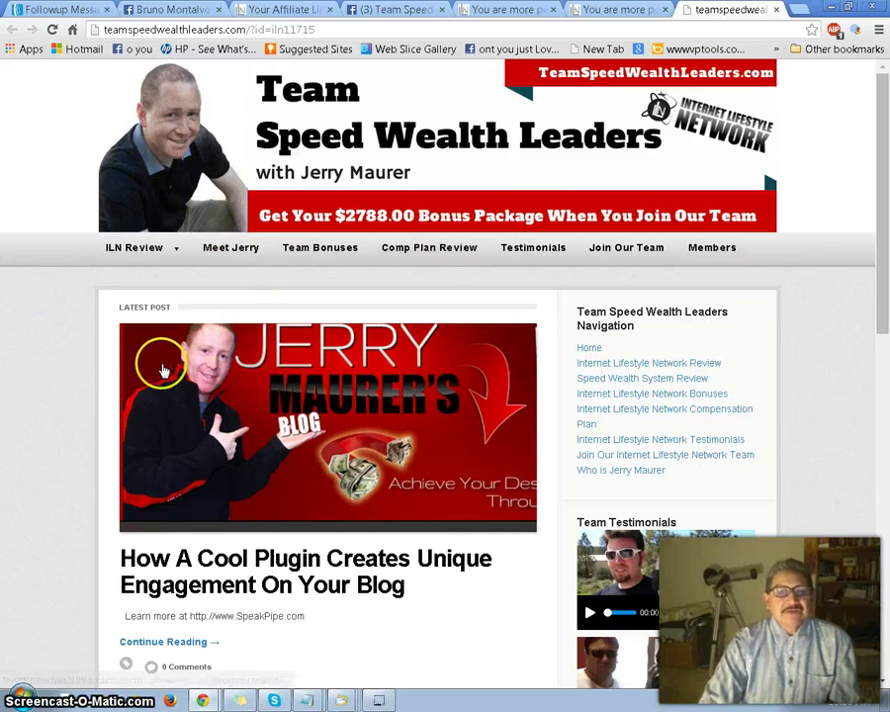
Go to the site's 'Join Our Team' Internet Lifestyle Network bonus page and scroll through it.
scroll(94, 368, down, 2)
scroll(94, 367, down, 3)
scroll(87, 366, up, 5)
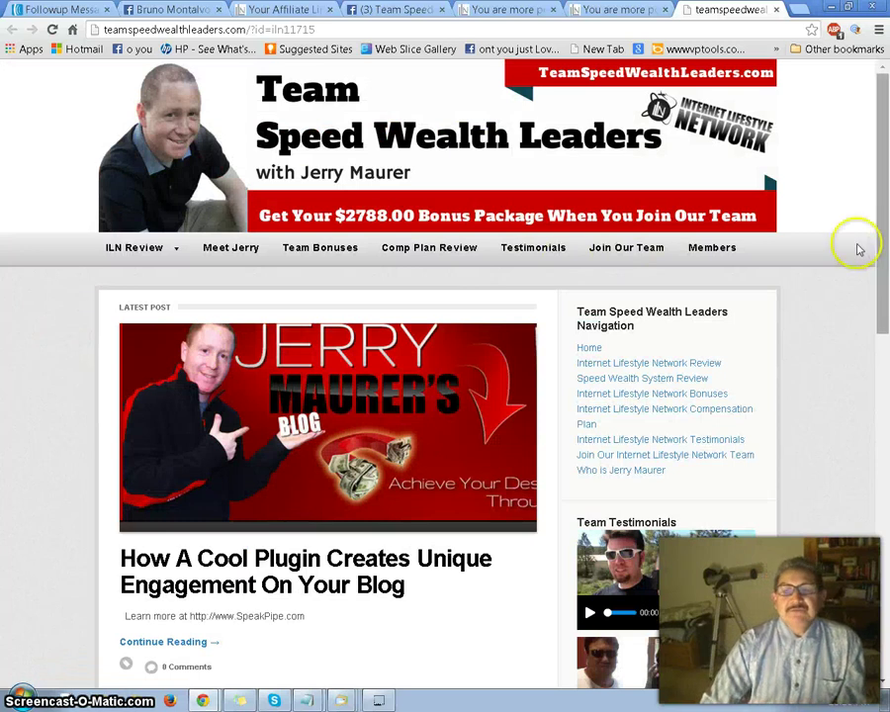
click(610, 253)
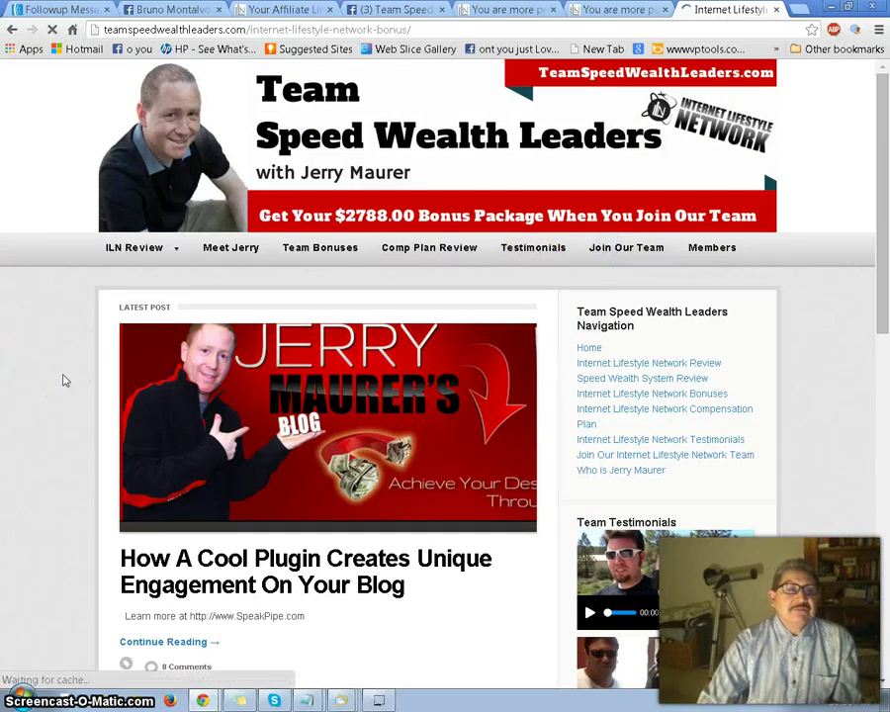
scroll(68, 385, down, 15)
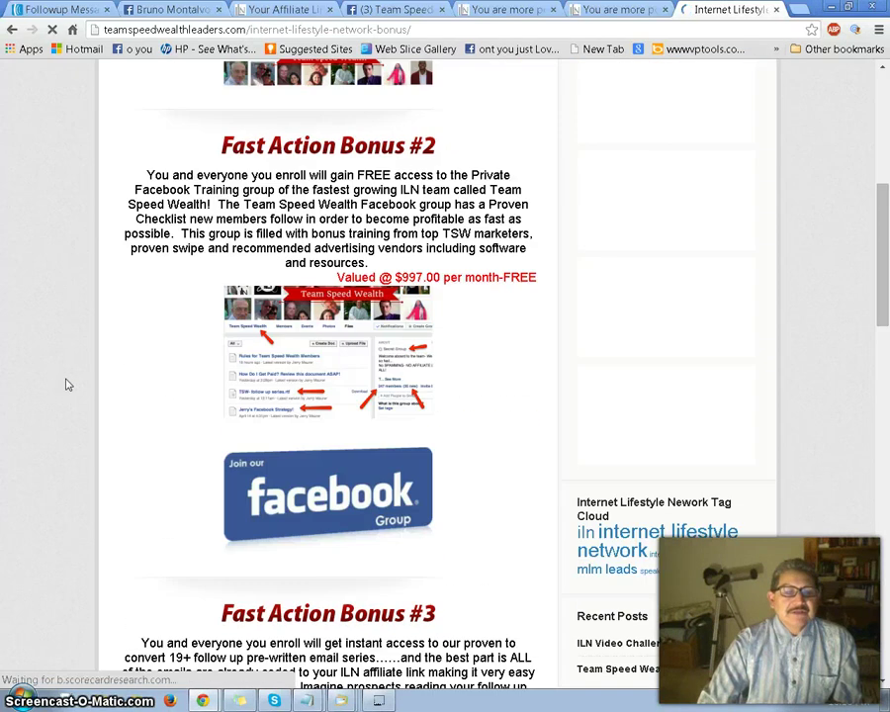
scroll(68, 389, down, 2)
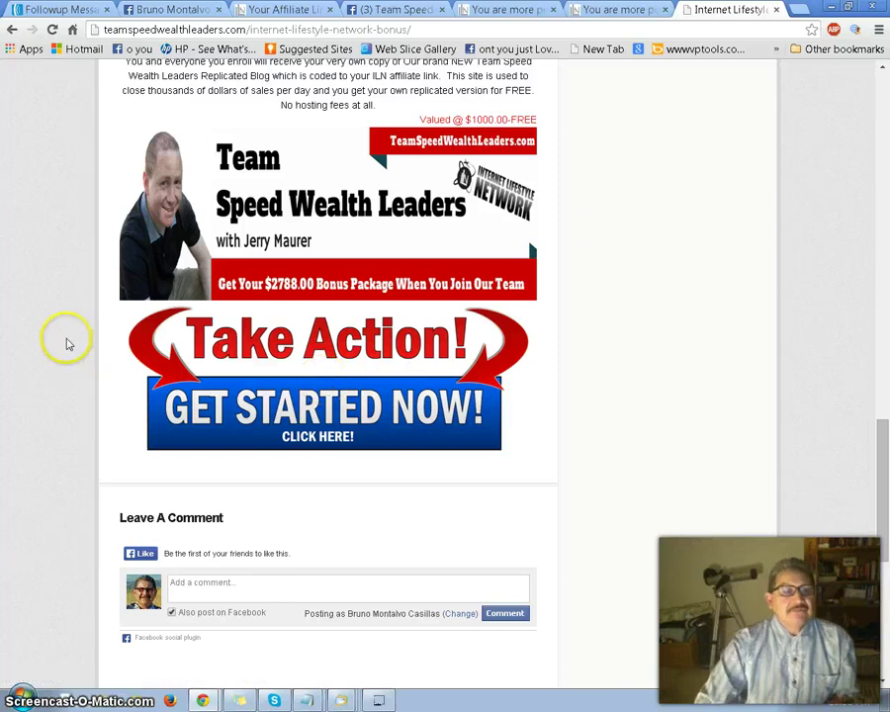
scroll(874, 374, up, 15)
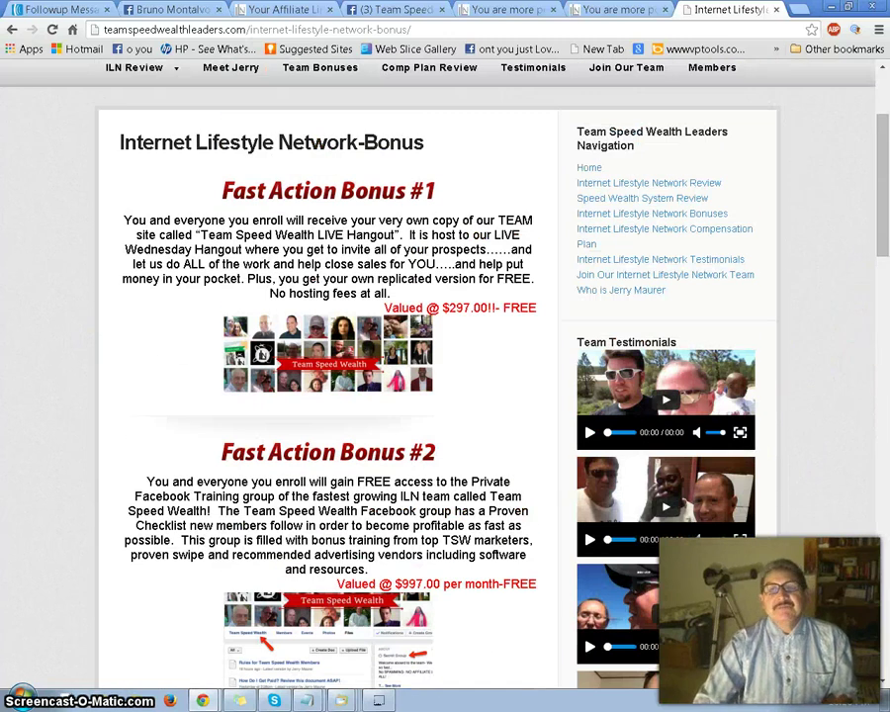
Cycle through the Chrome tabs to reach the Team Speed Wealth Facebook group.
click(44, 9)
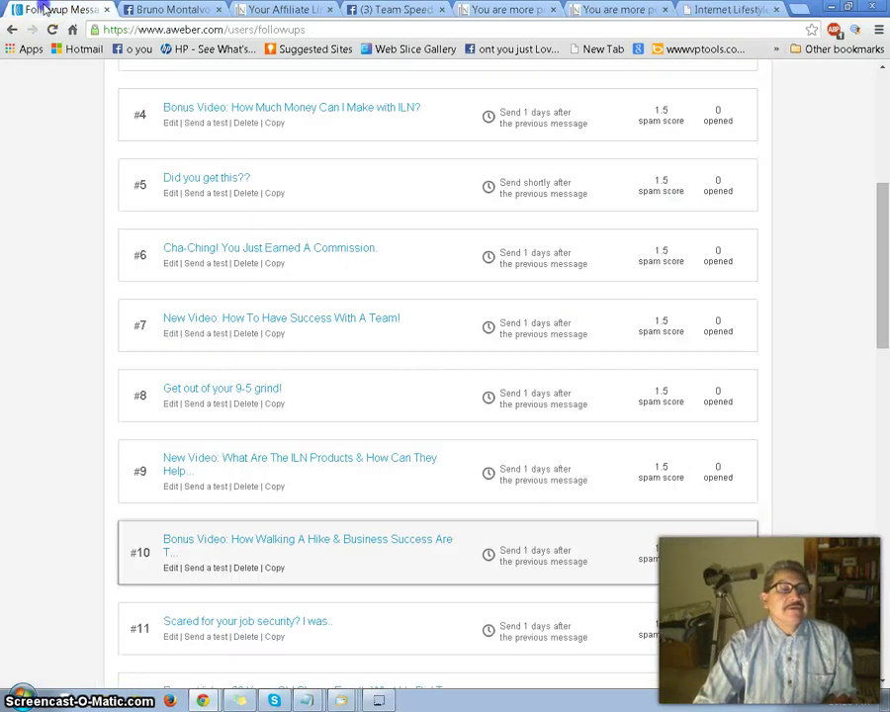
click(162, 9)
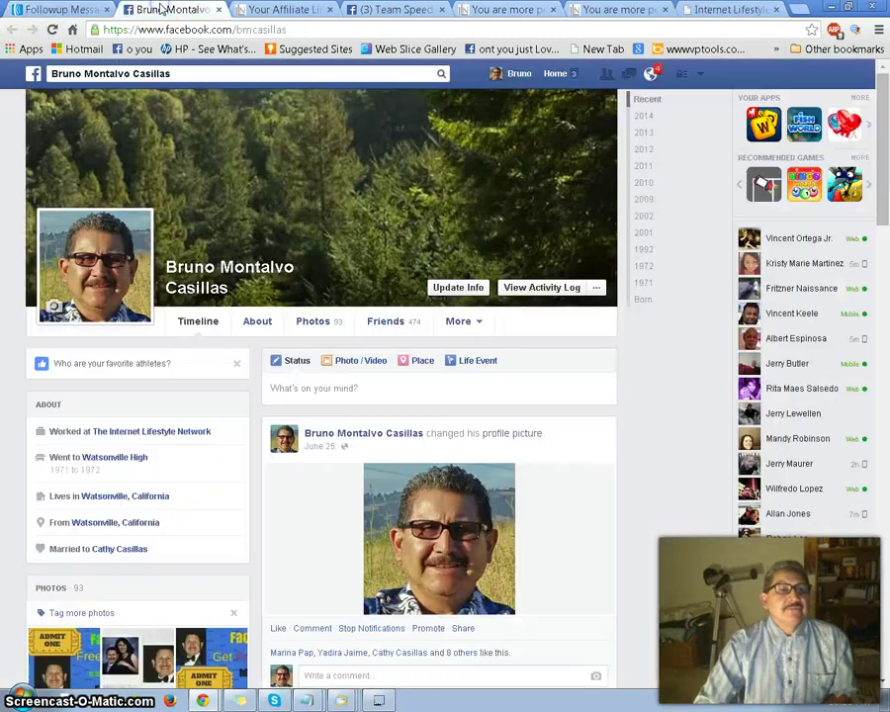
click(273, 9)
click(389, 9)
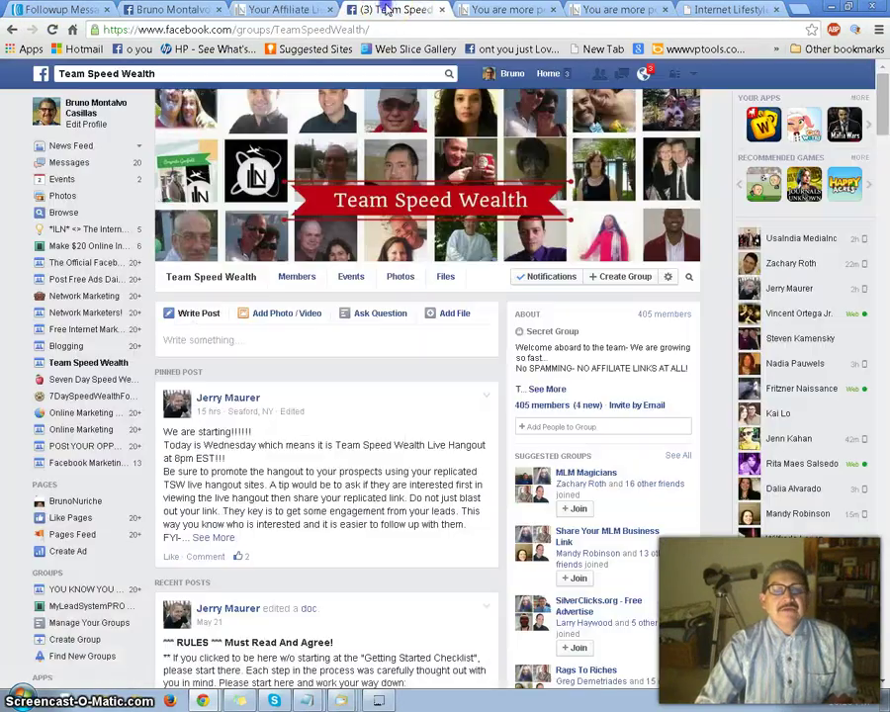